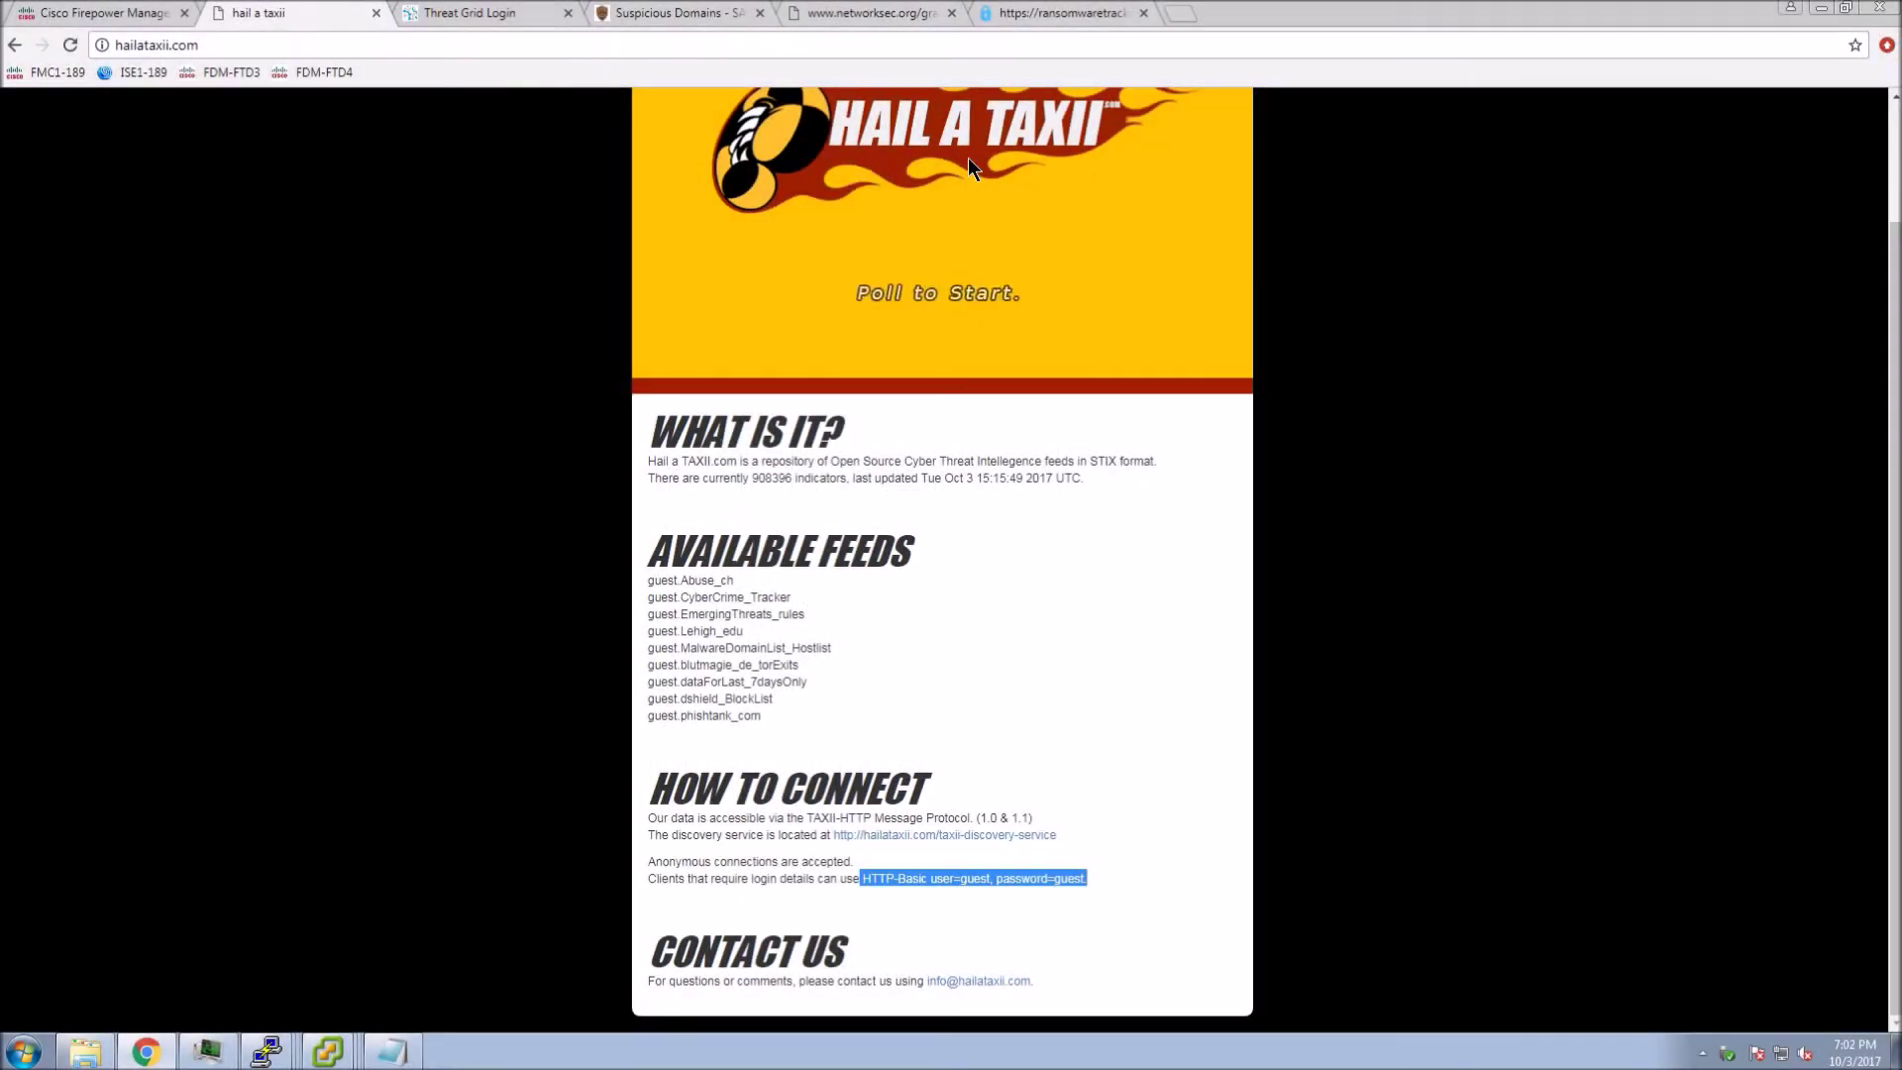
- Highlight the Hail a TAXII site description, the 908396 indicator count and the available feeds list
{"action": "left_click_drag", "start_coordinate": [650, 461], "coordinate": [656, 460]}
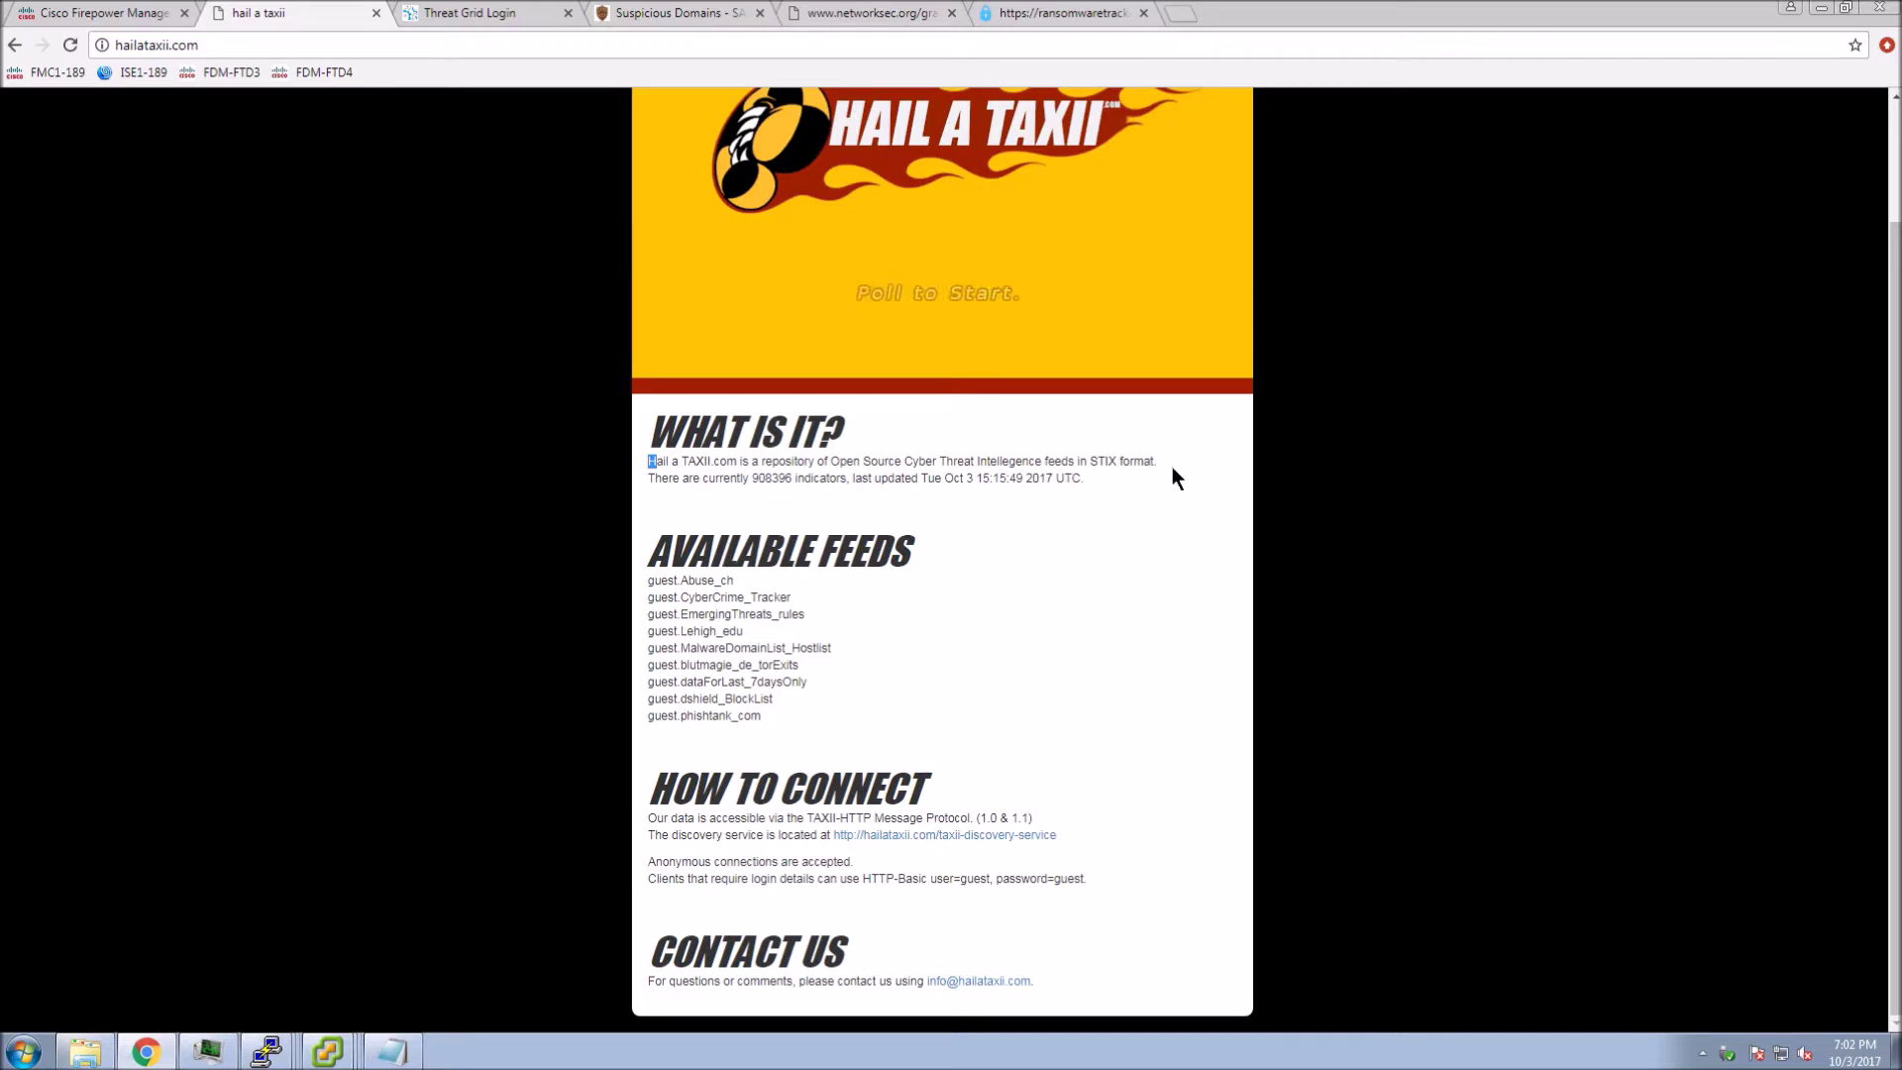
{"action": "left_click", "coordinate": [1104, 507]}
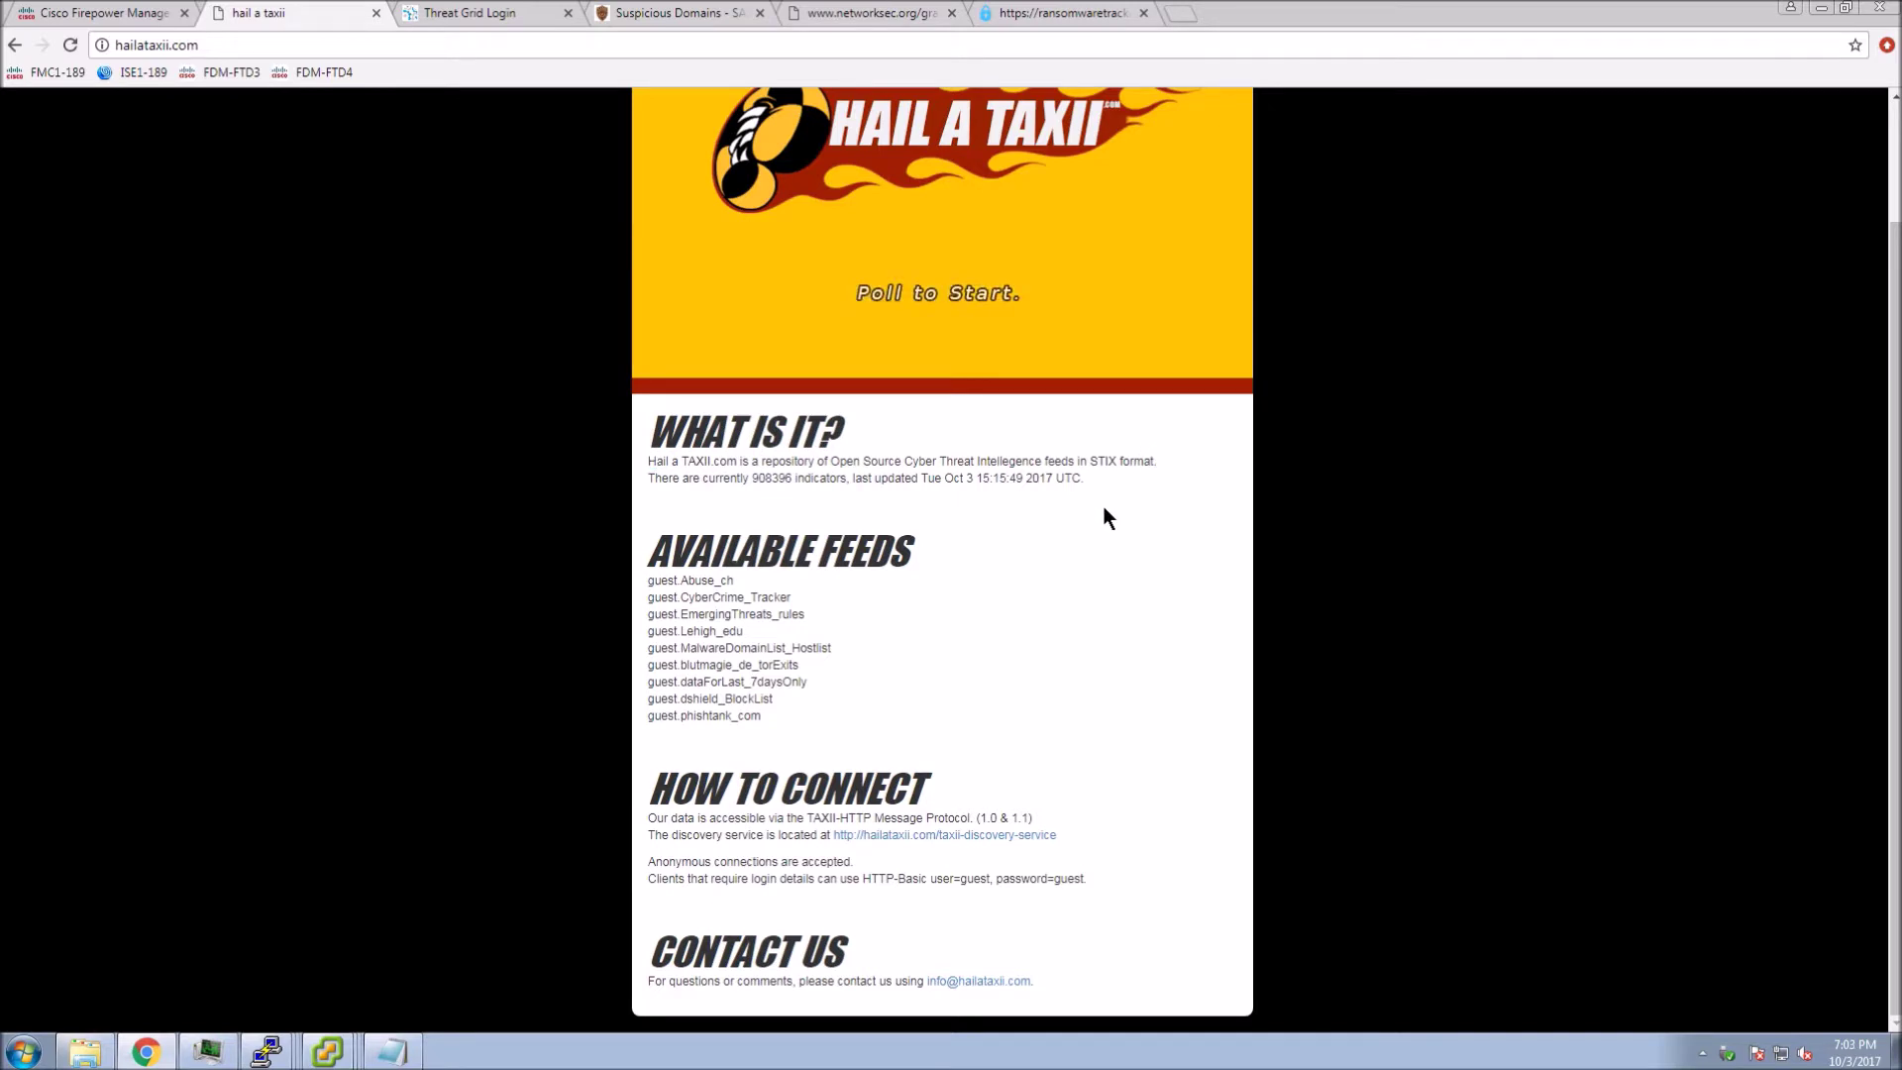
{"action": "left_click_drag", "start_coordinate": [649, 462], "coordinate": [1196, 461]}
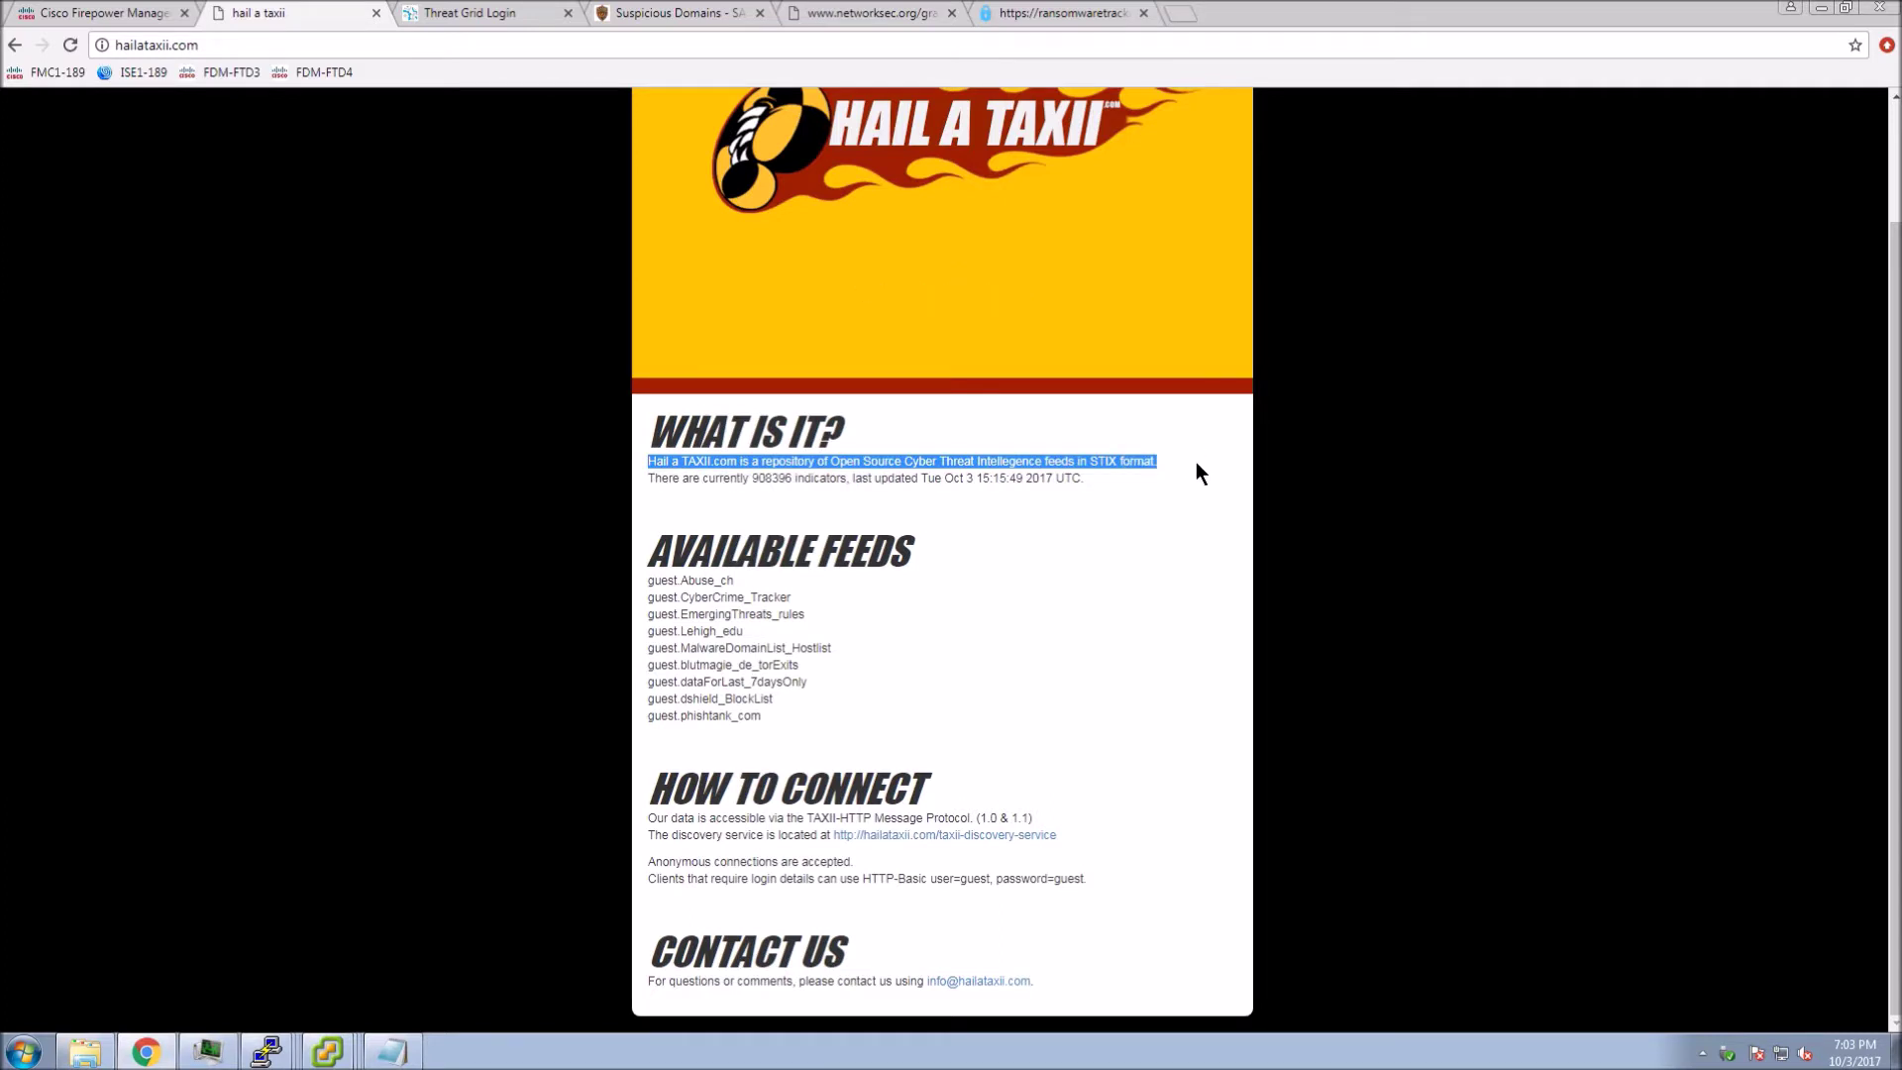
{"action": "left_click_drag", "start_coordinate": [742, 478], "coordinate": [868, 480]}
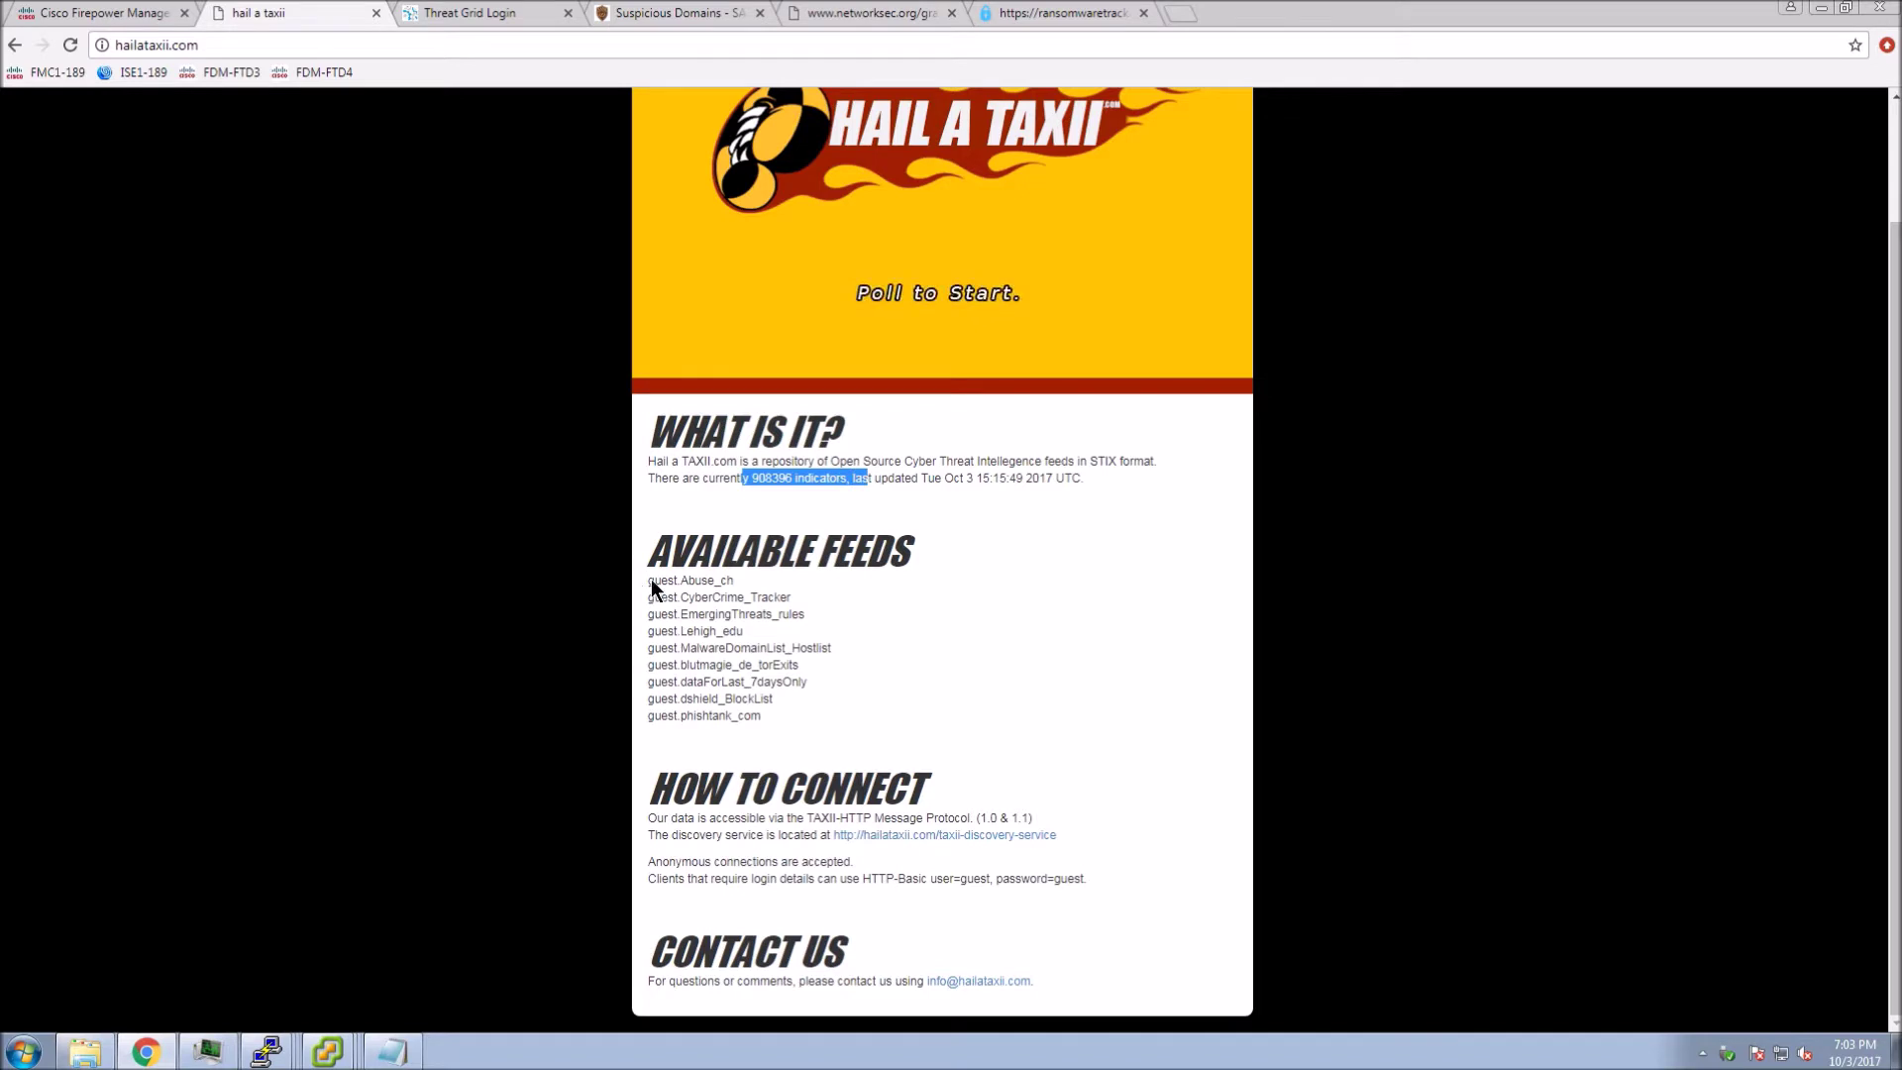
{"action": "left_click_drag", "start_coordinate": [649, 581], "coordinate": [774, 721]}
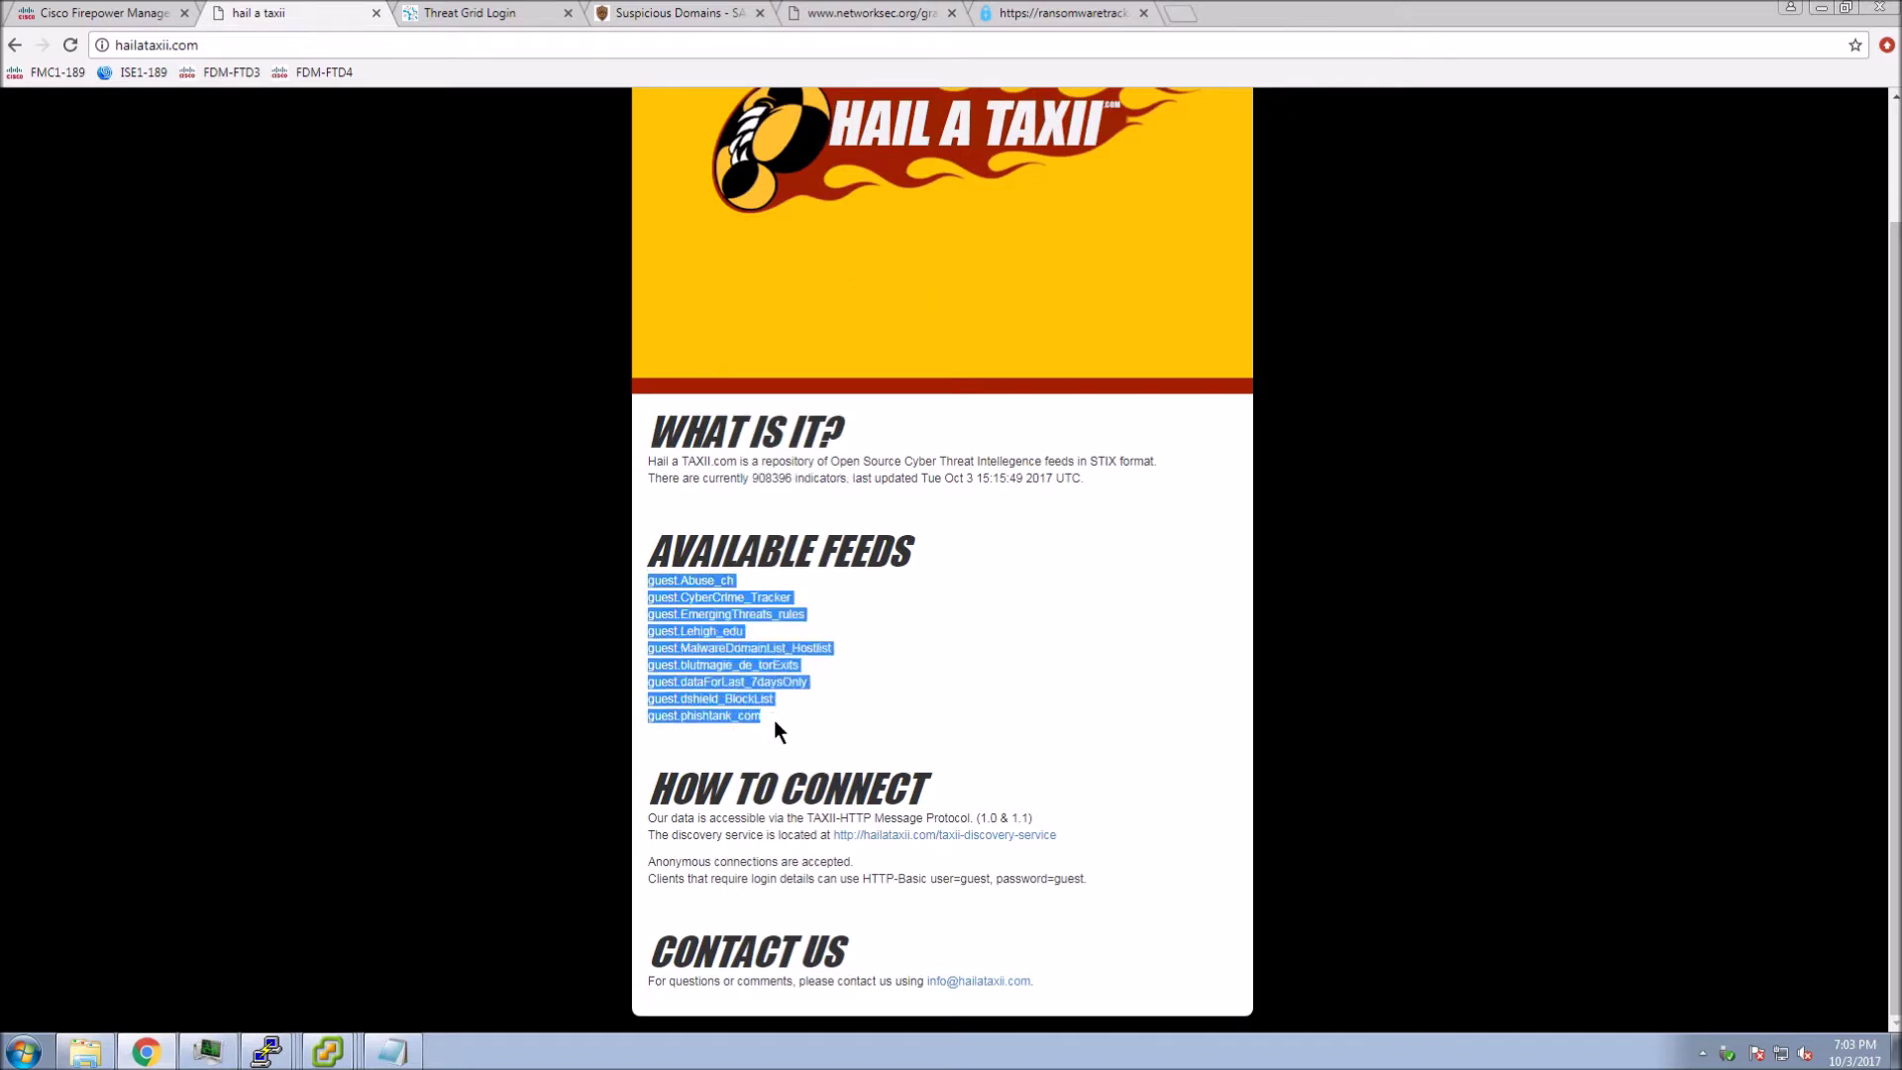
{"action": "left_click", "coordinate": [955, 711]}
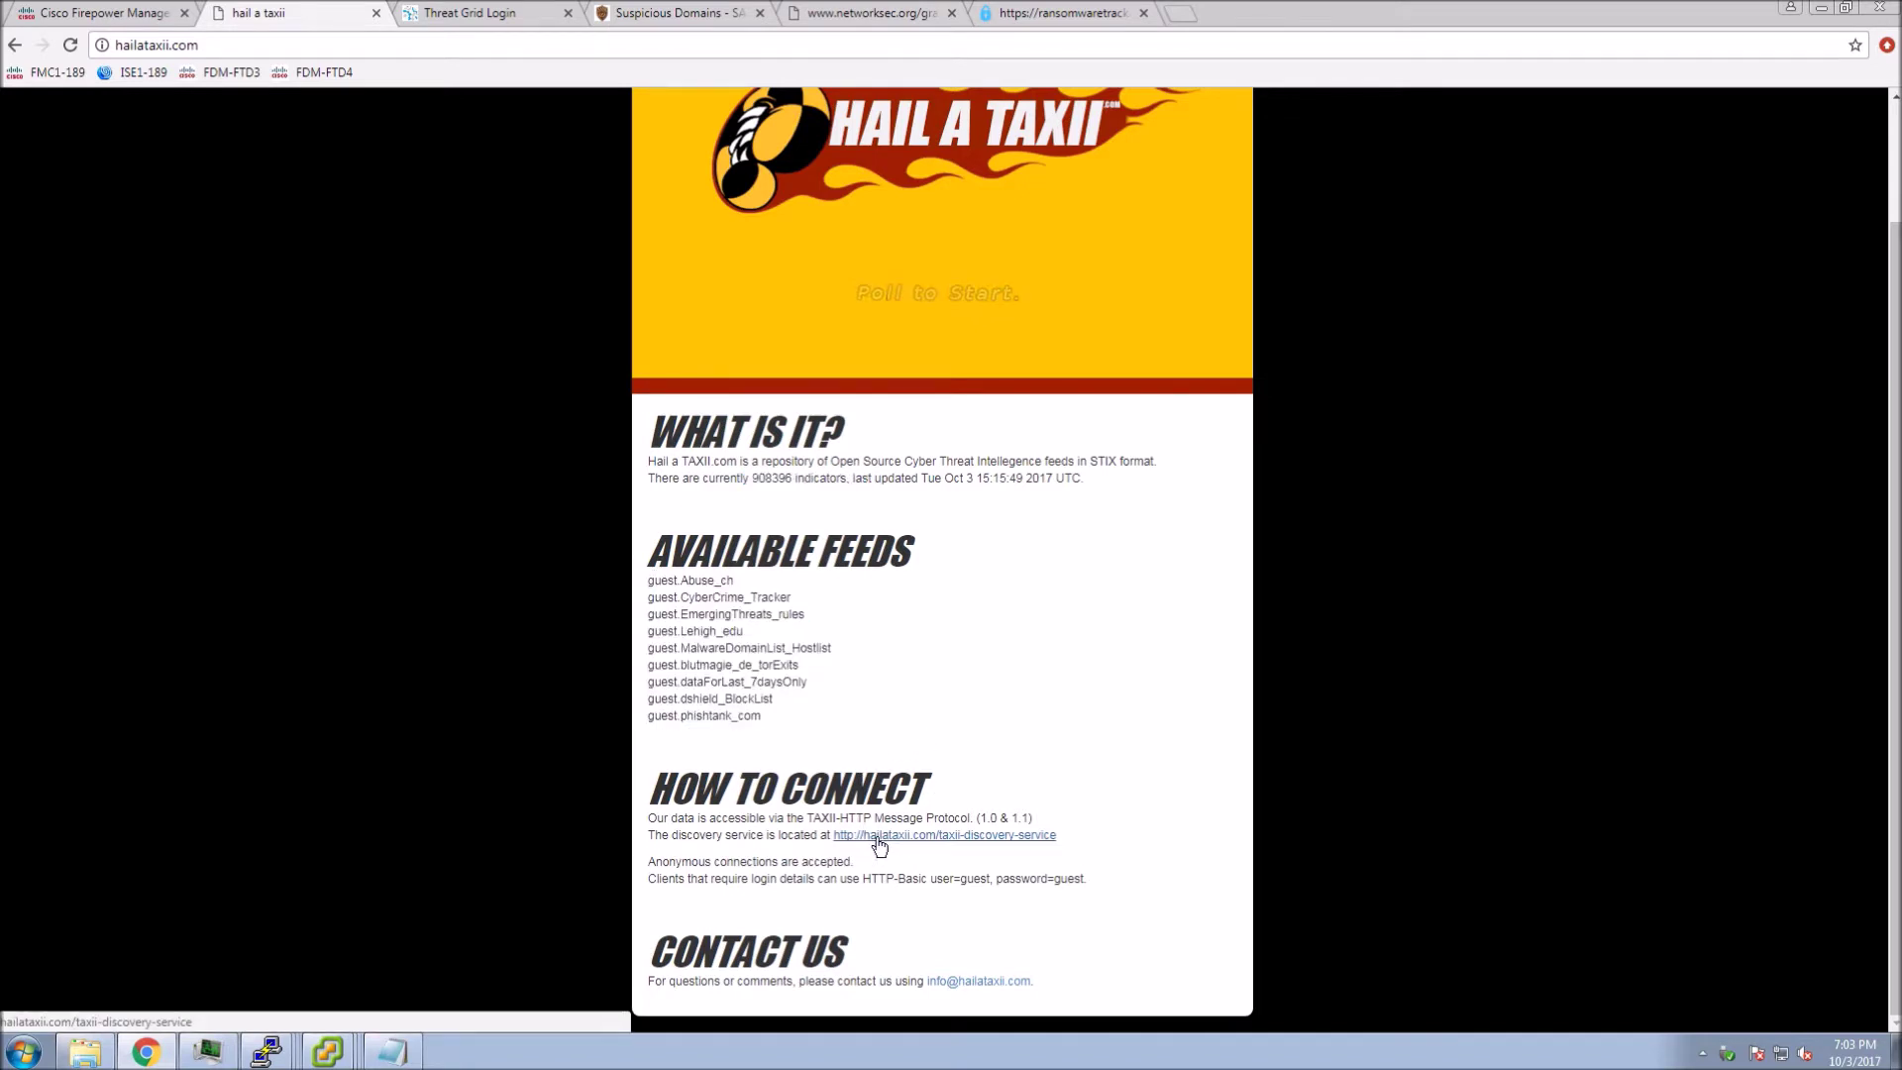
- Copy the discovery service link address and highlight the HTTP-Basic guest login details
{"action": "right_click", "coordinate": [858, 844]}
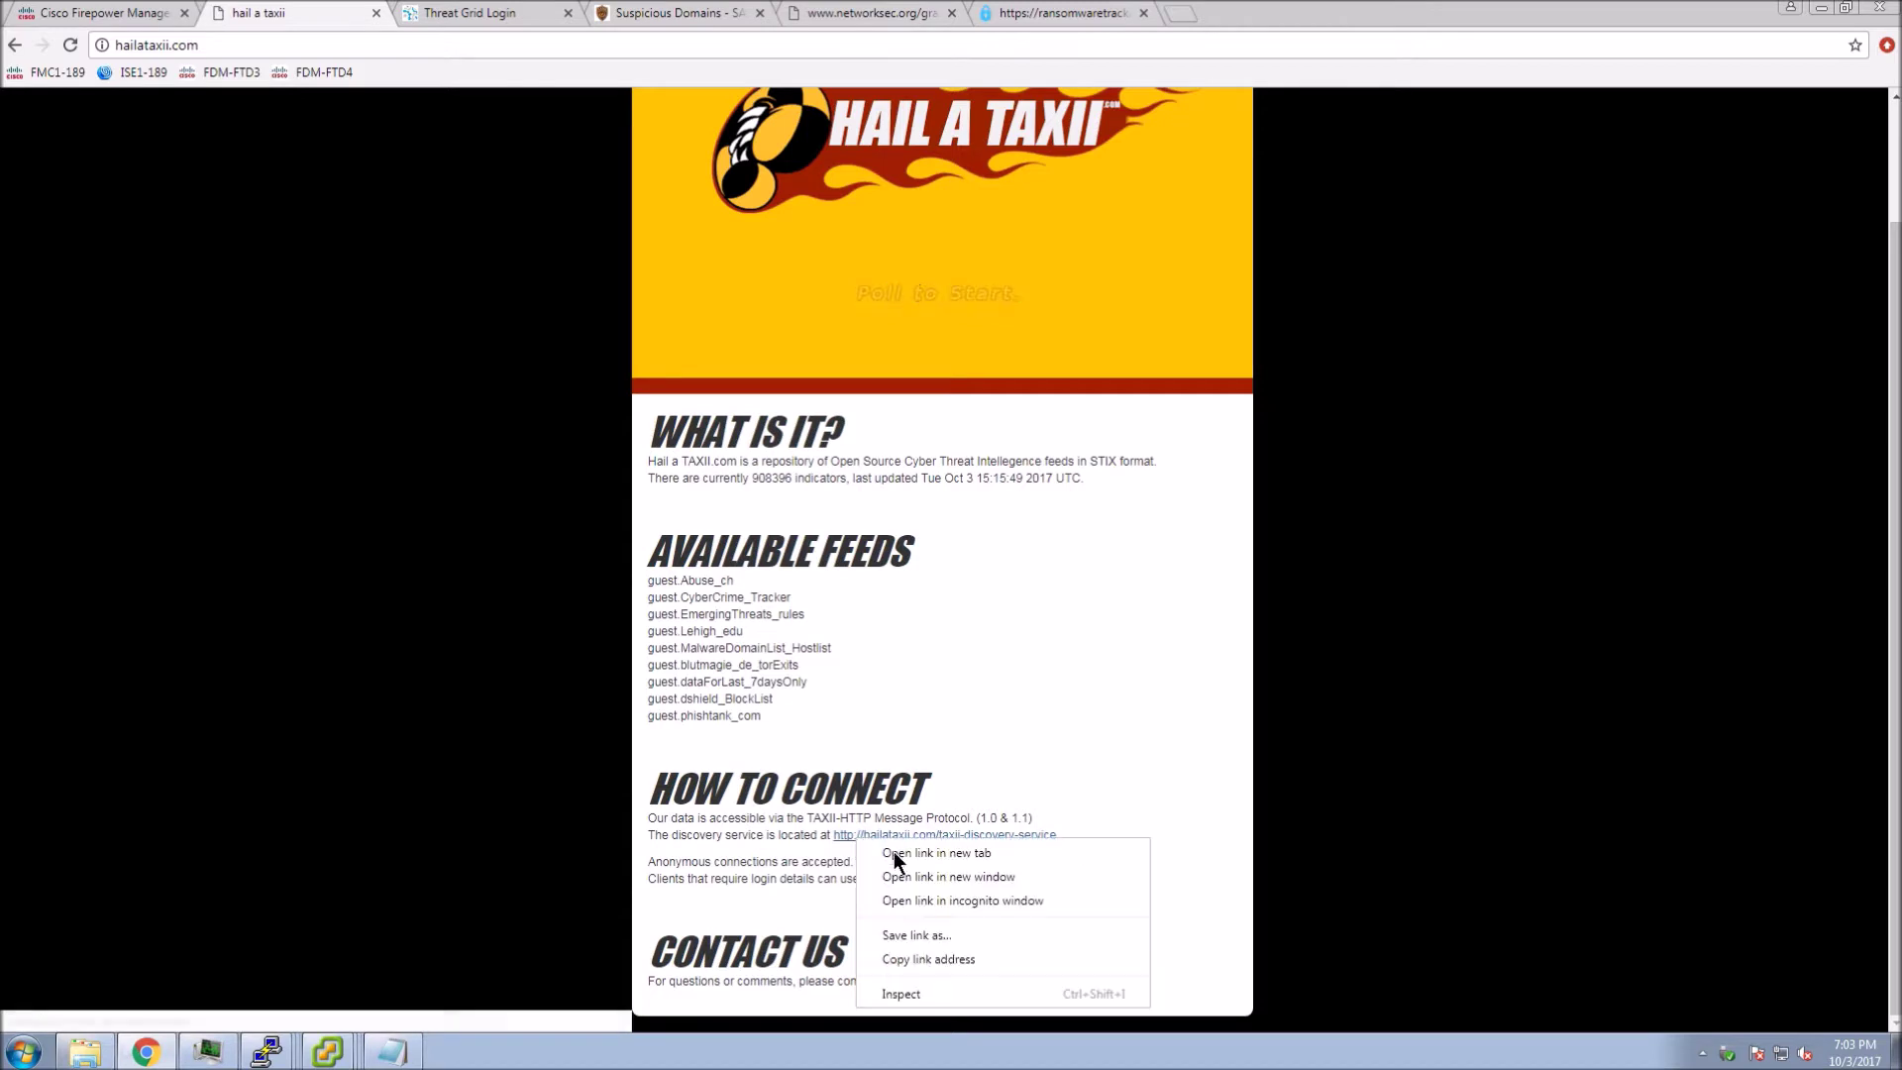
{"action": "left_click", "coordinate": [906, 959]}
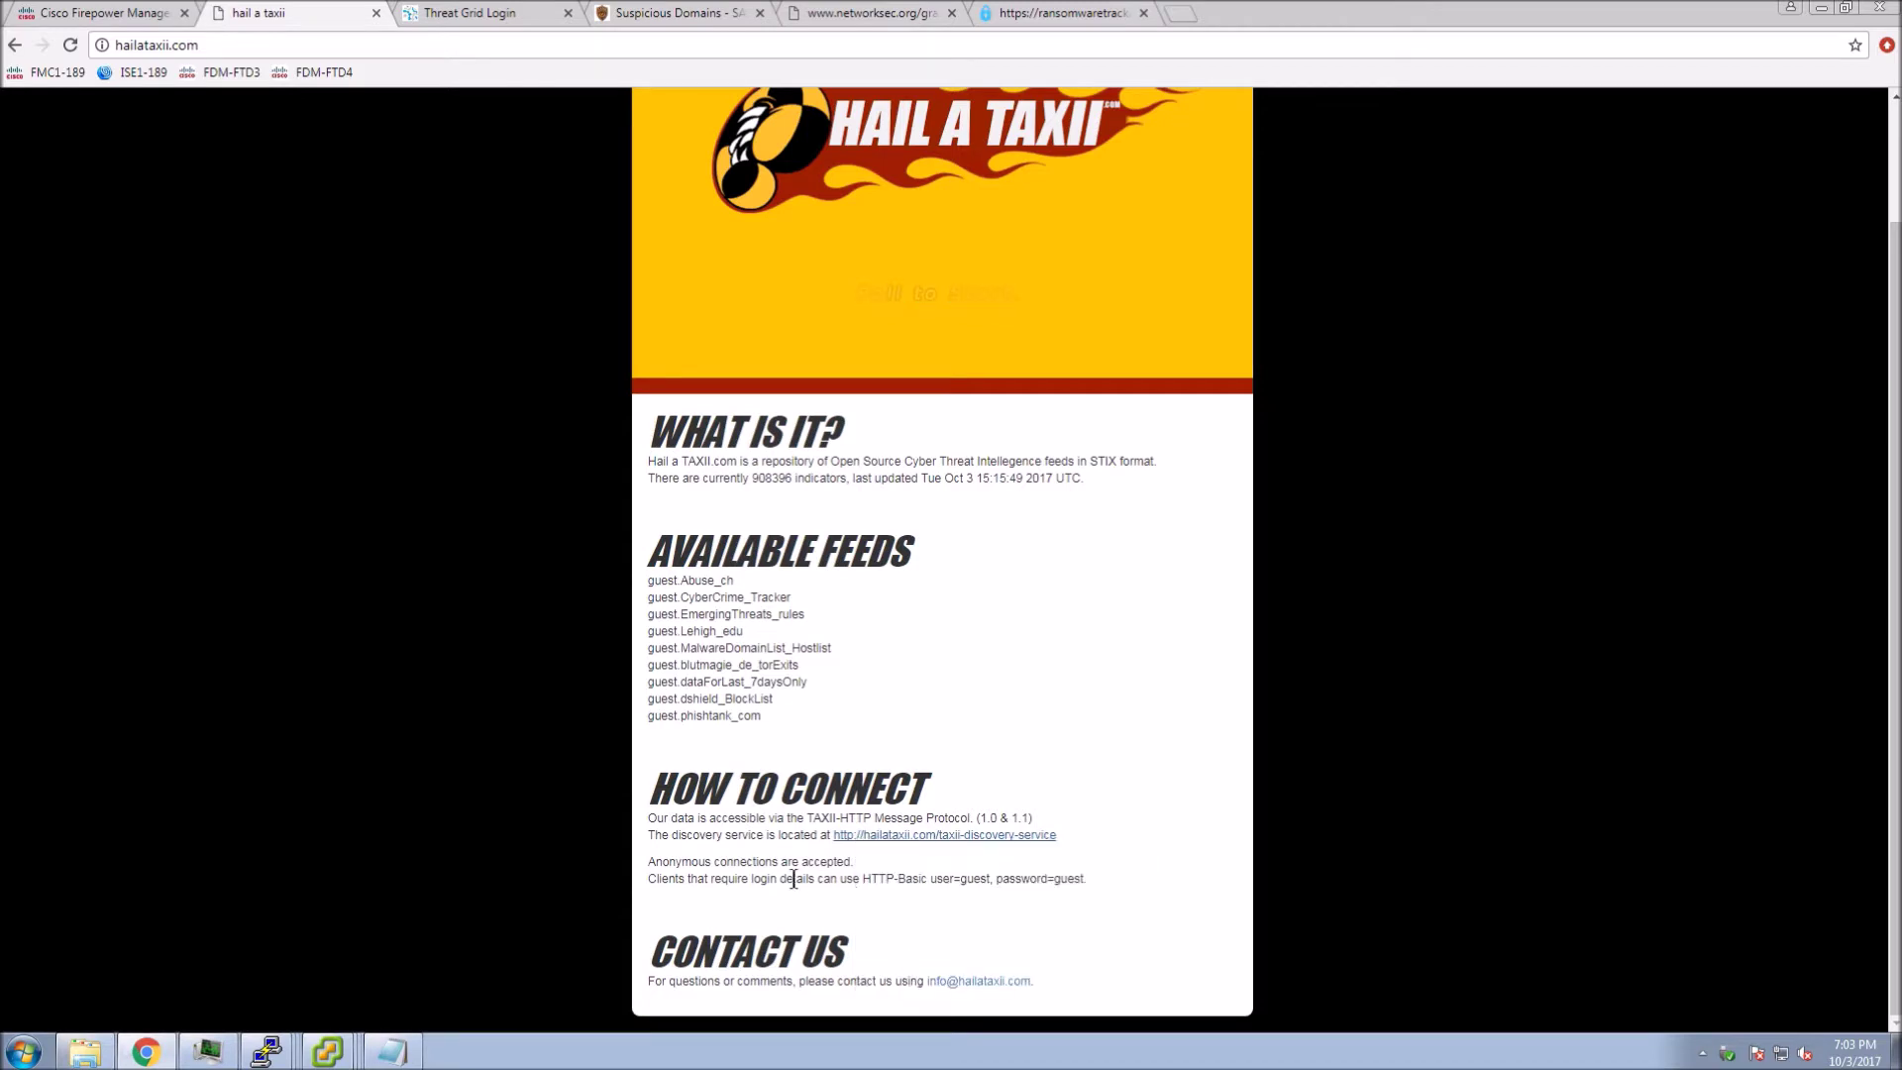
{"action": "left_click_drag", "start_coordinate": [863, 879], "coordinate": [1091, 880]}
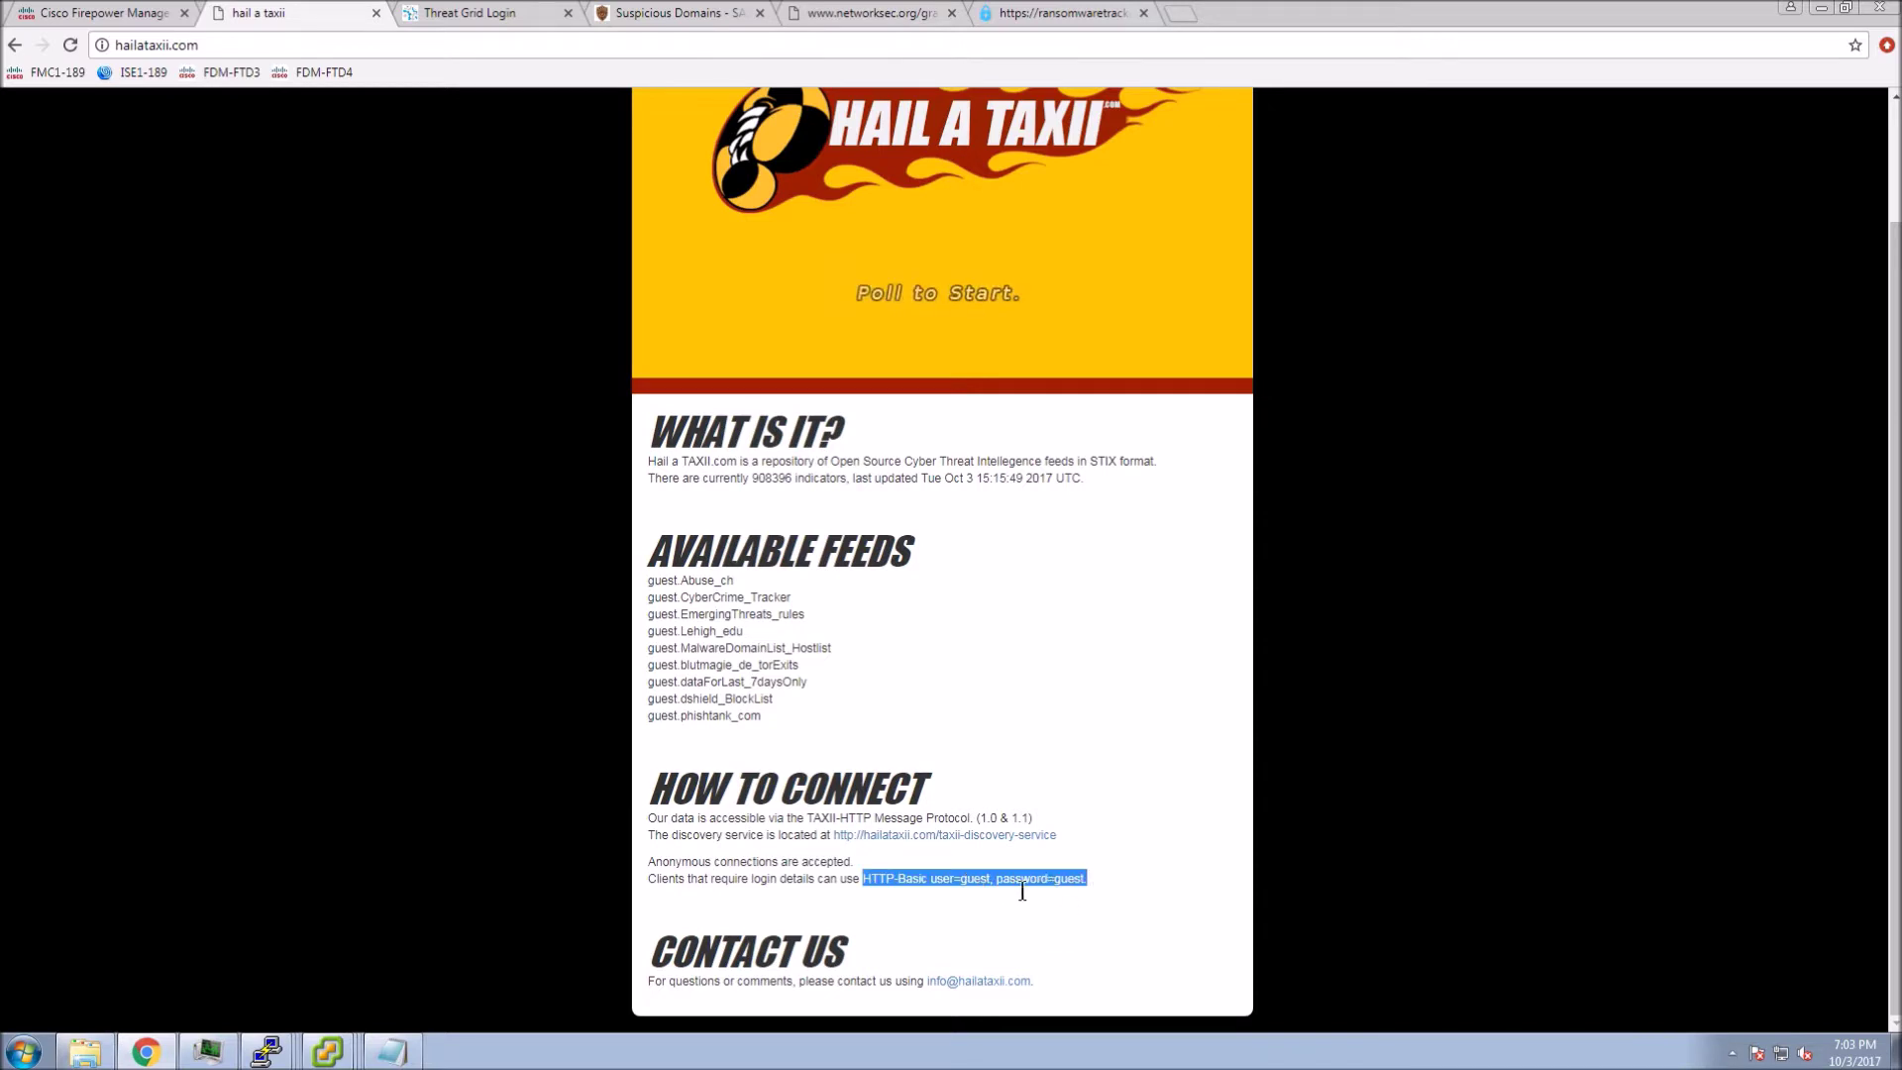
{"action": "left_click", "coordinate": [1009, 930]}
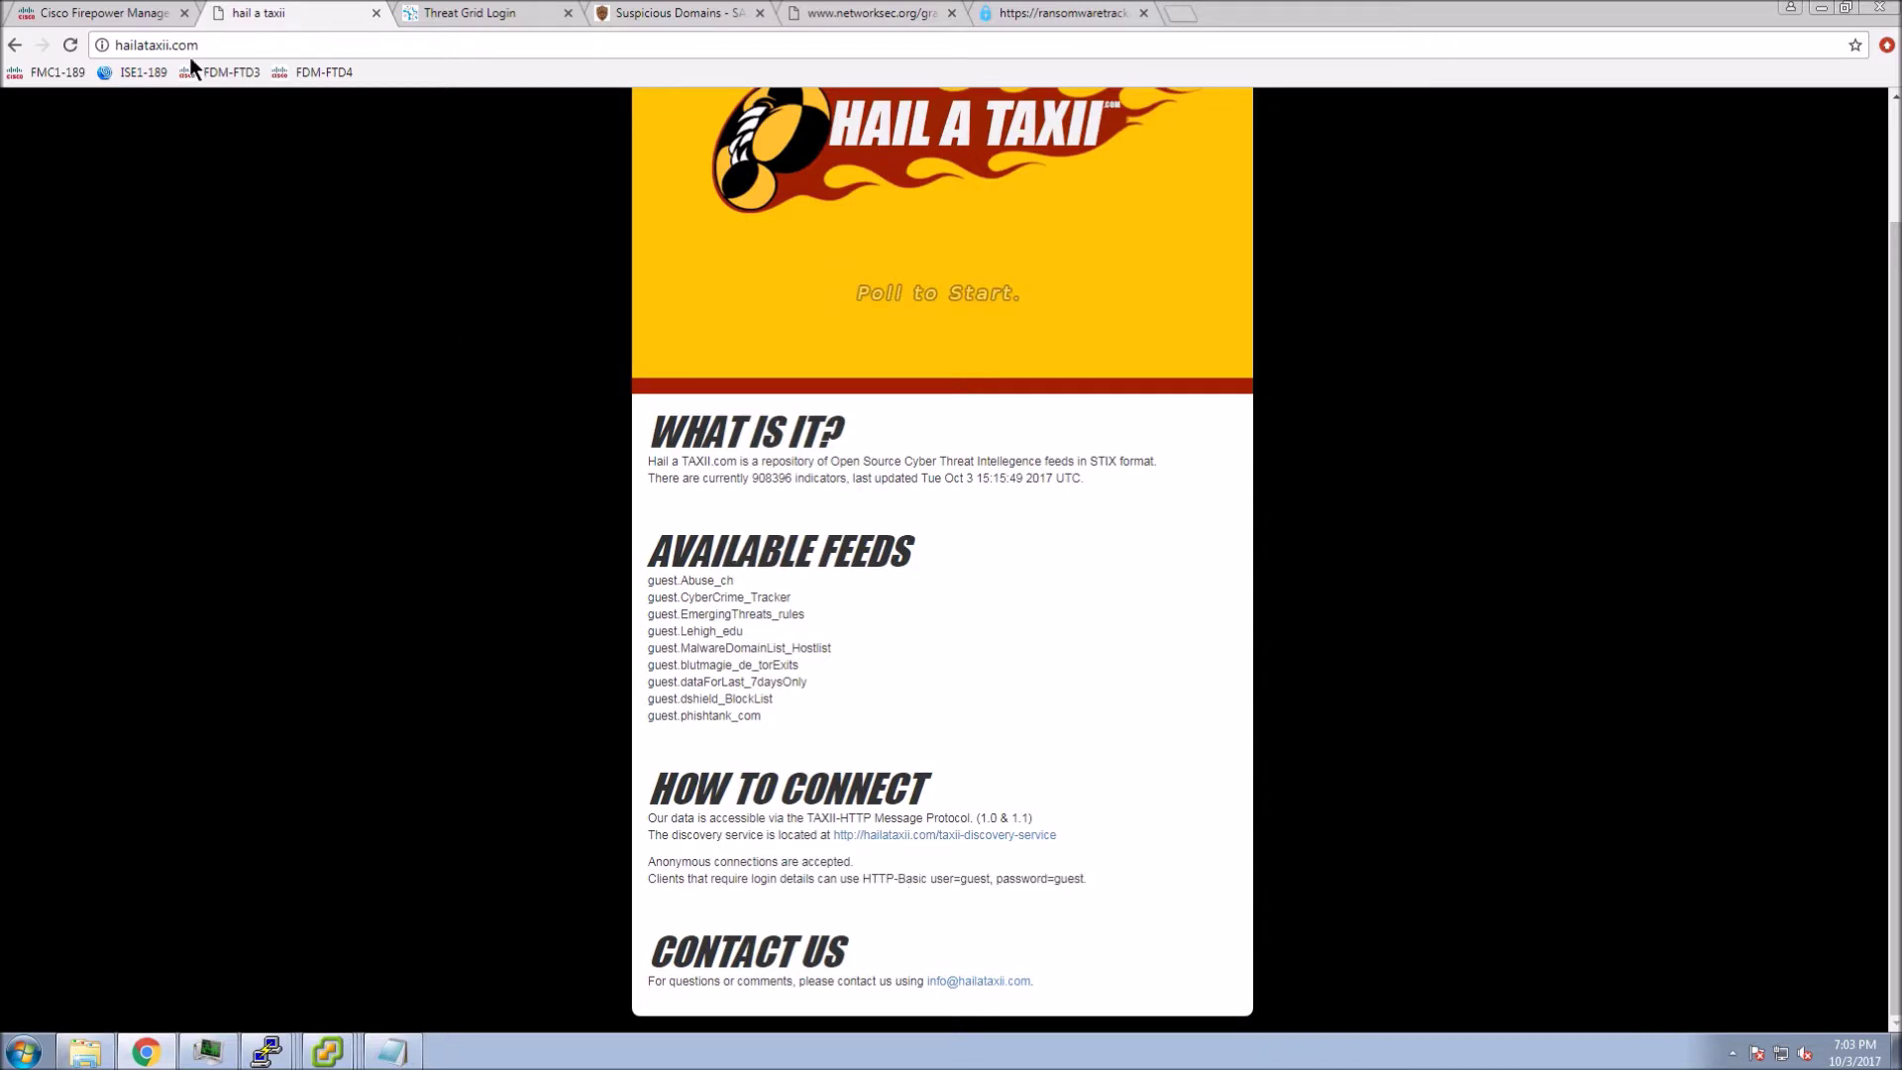
- Browse the Intelligence Incidents, Sources, Elements and Settings pages, ending on the empty Sources list
{"action": "left_click", "coordinate": [109, 14]}
{"action": "mouse_move", "coordinate": [604, 114]}
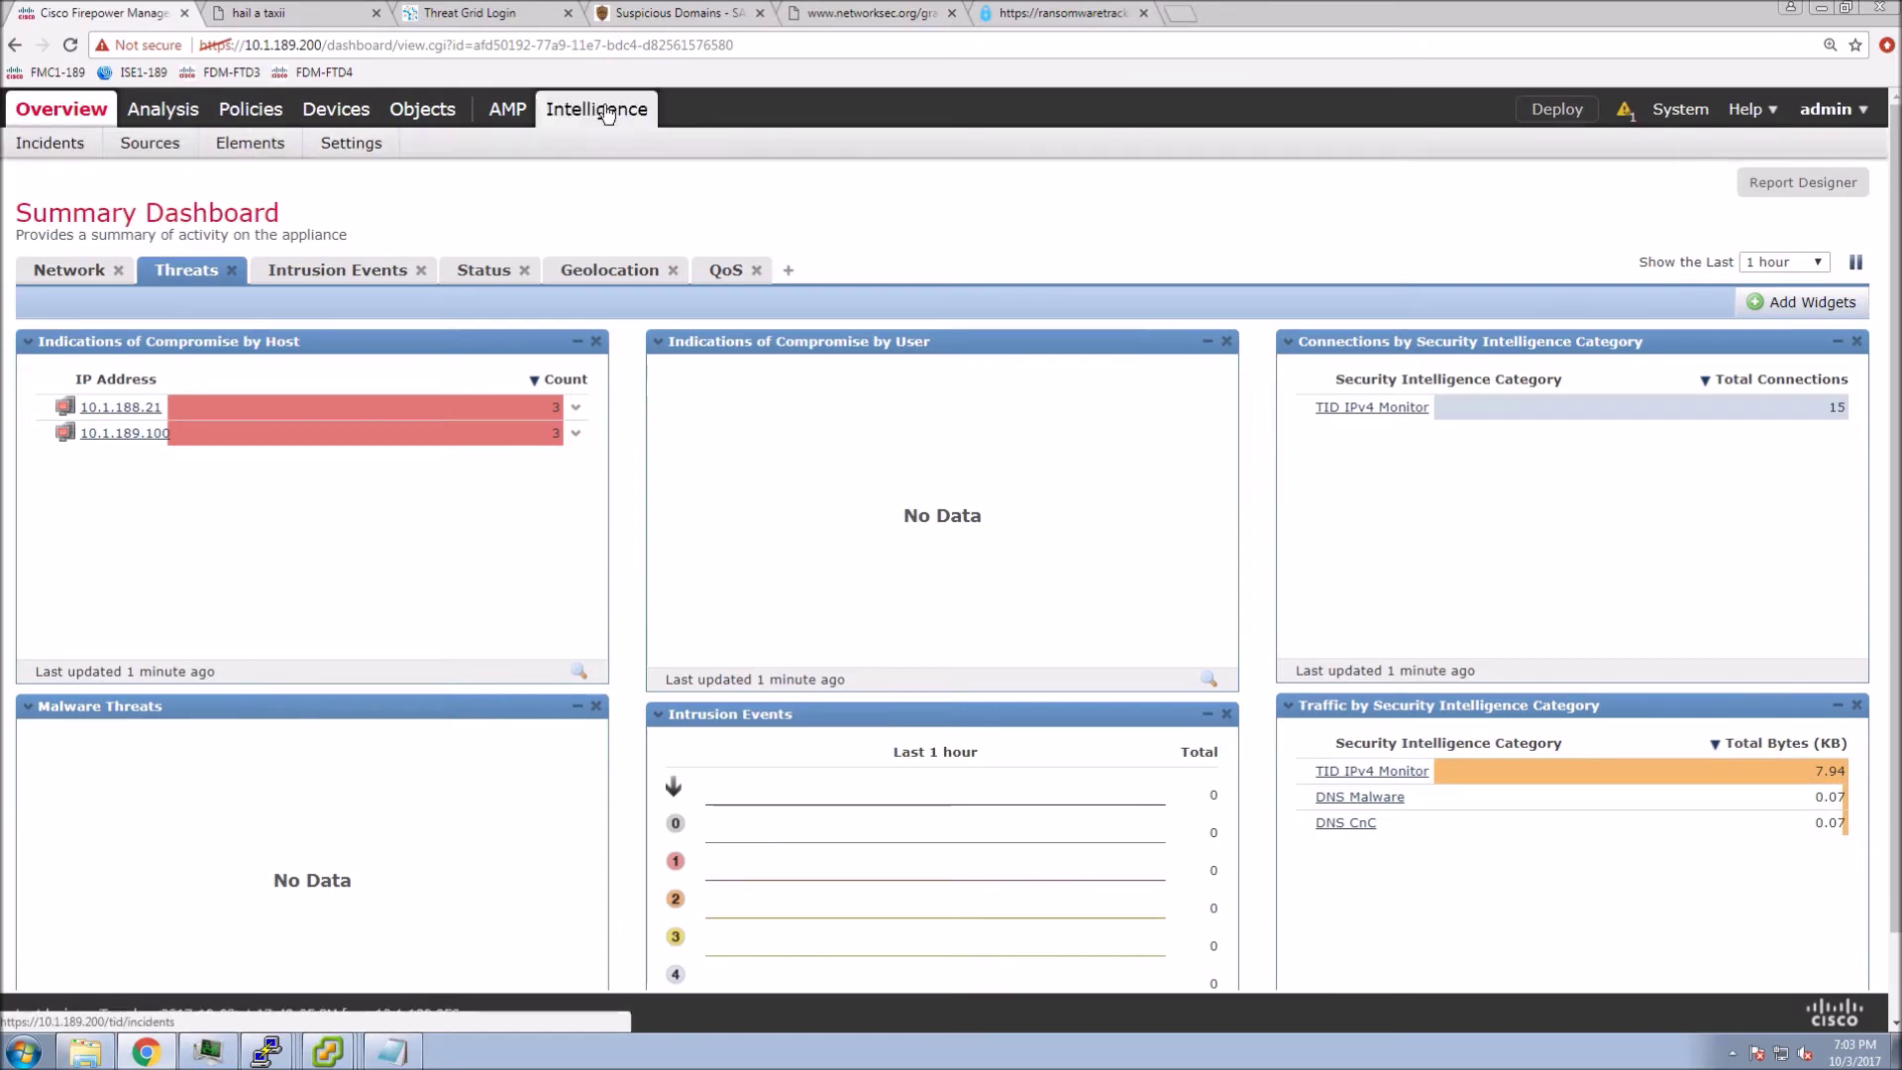
{"action": "left_click", "coordinate": [63, 147]}
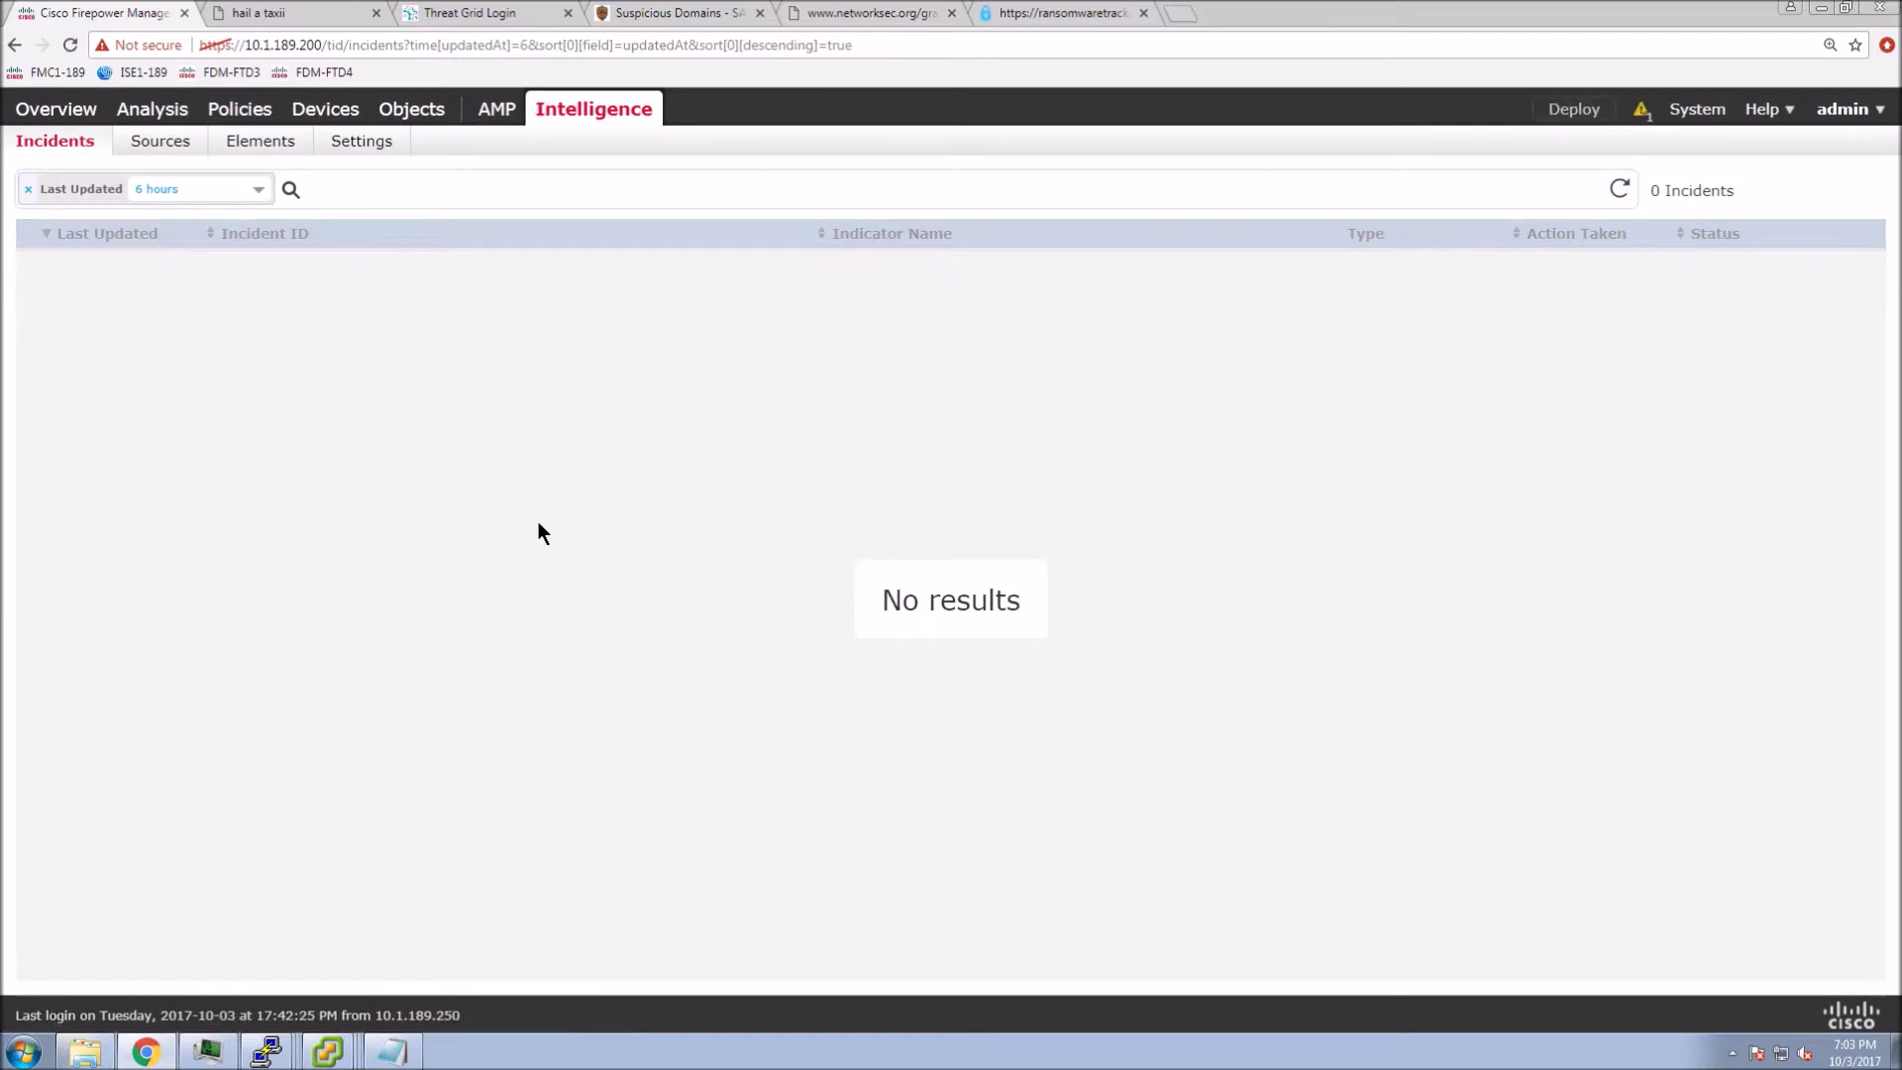
{"action": "left_click", "coordinate": [170, 142]}
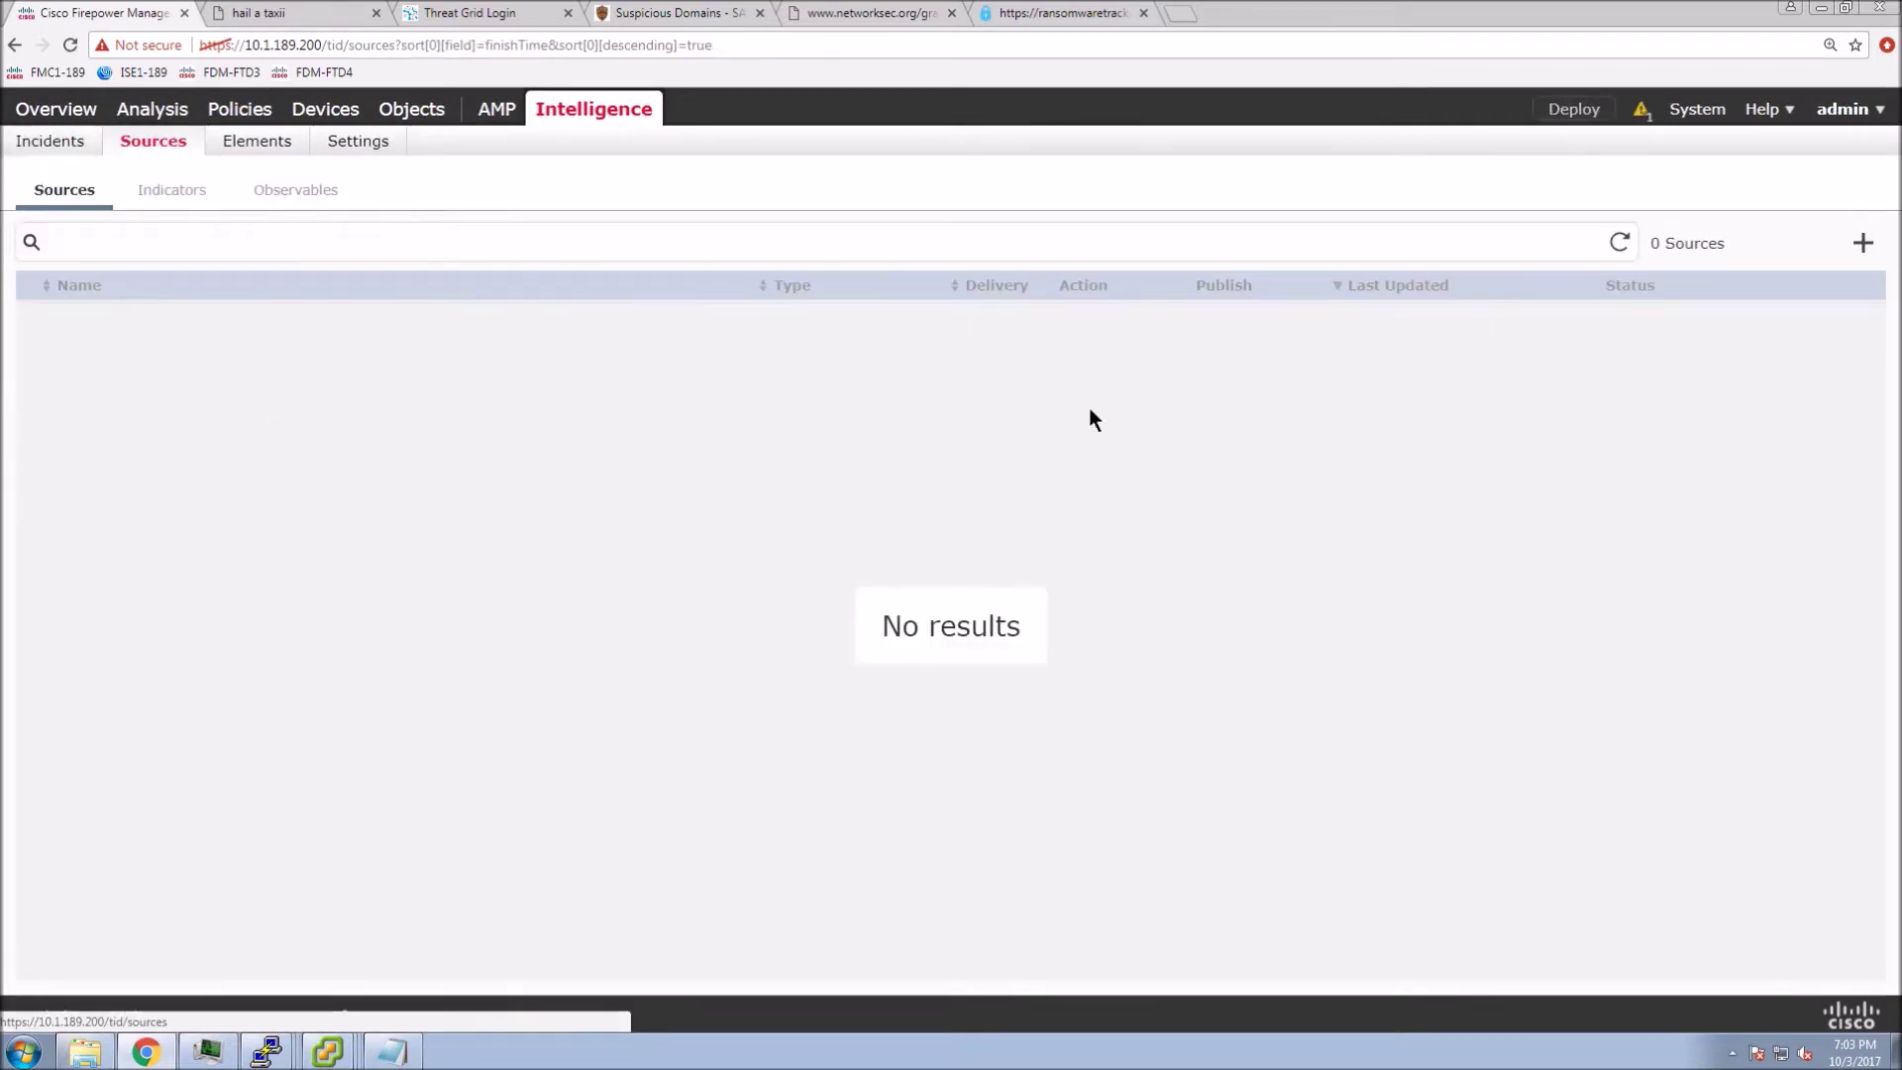
{"action": "left_click", "coordinate": [255, 147]}
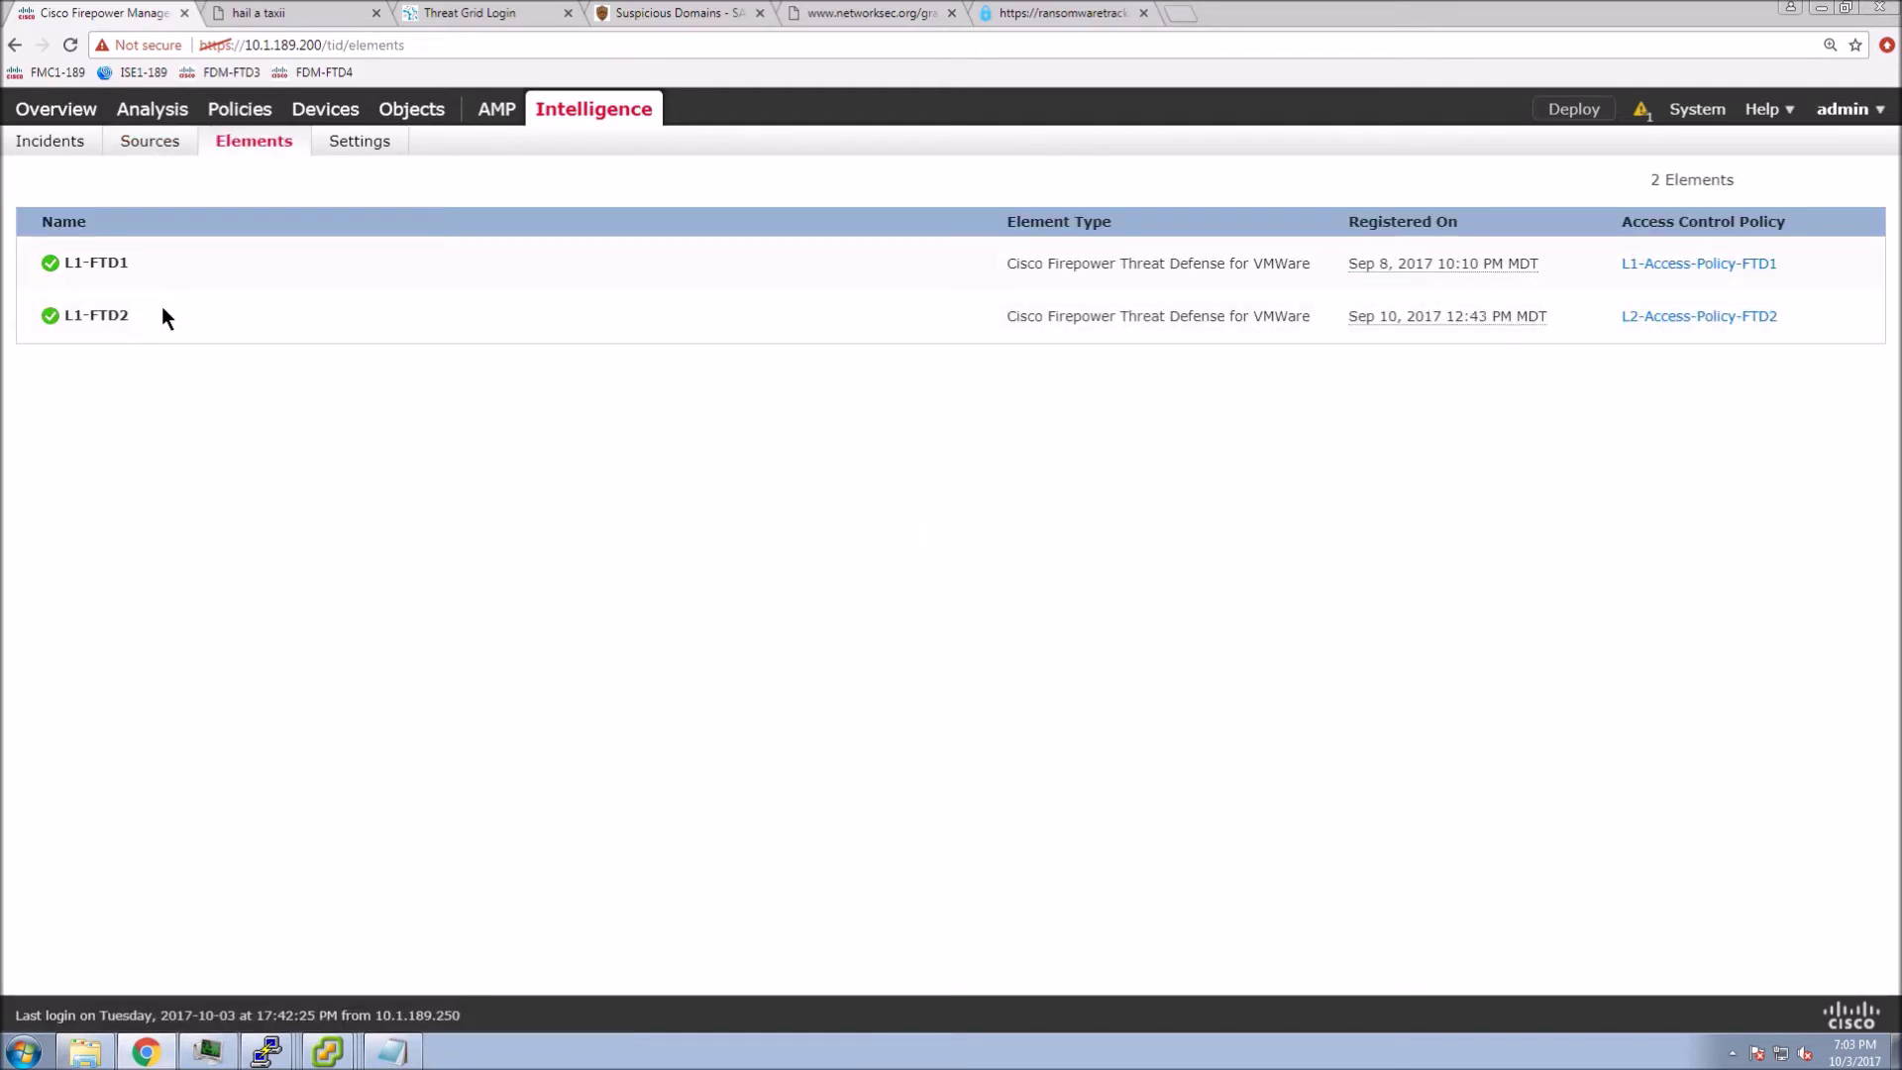
{"action": "left_click", "coordinate": [347, 147]}
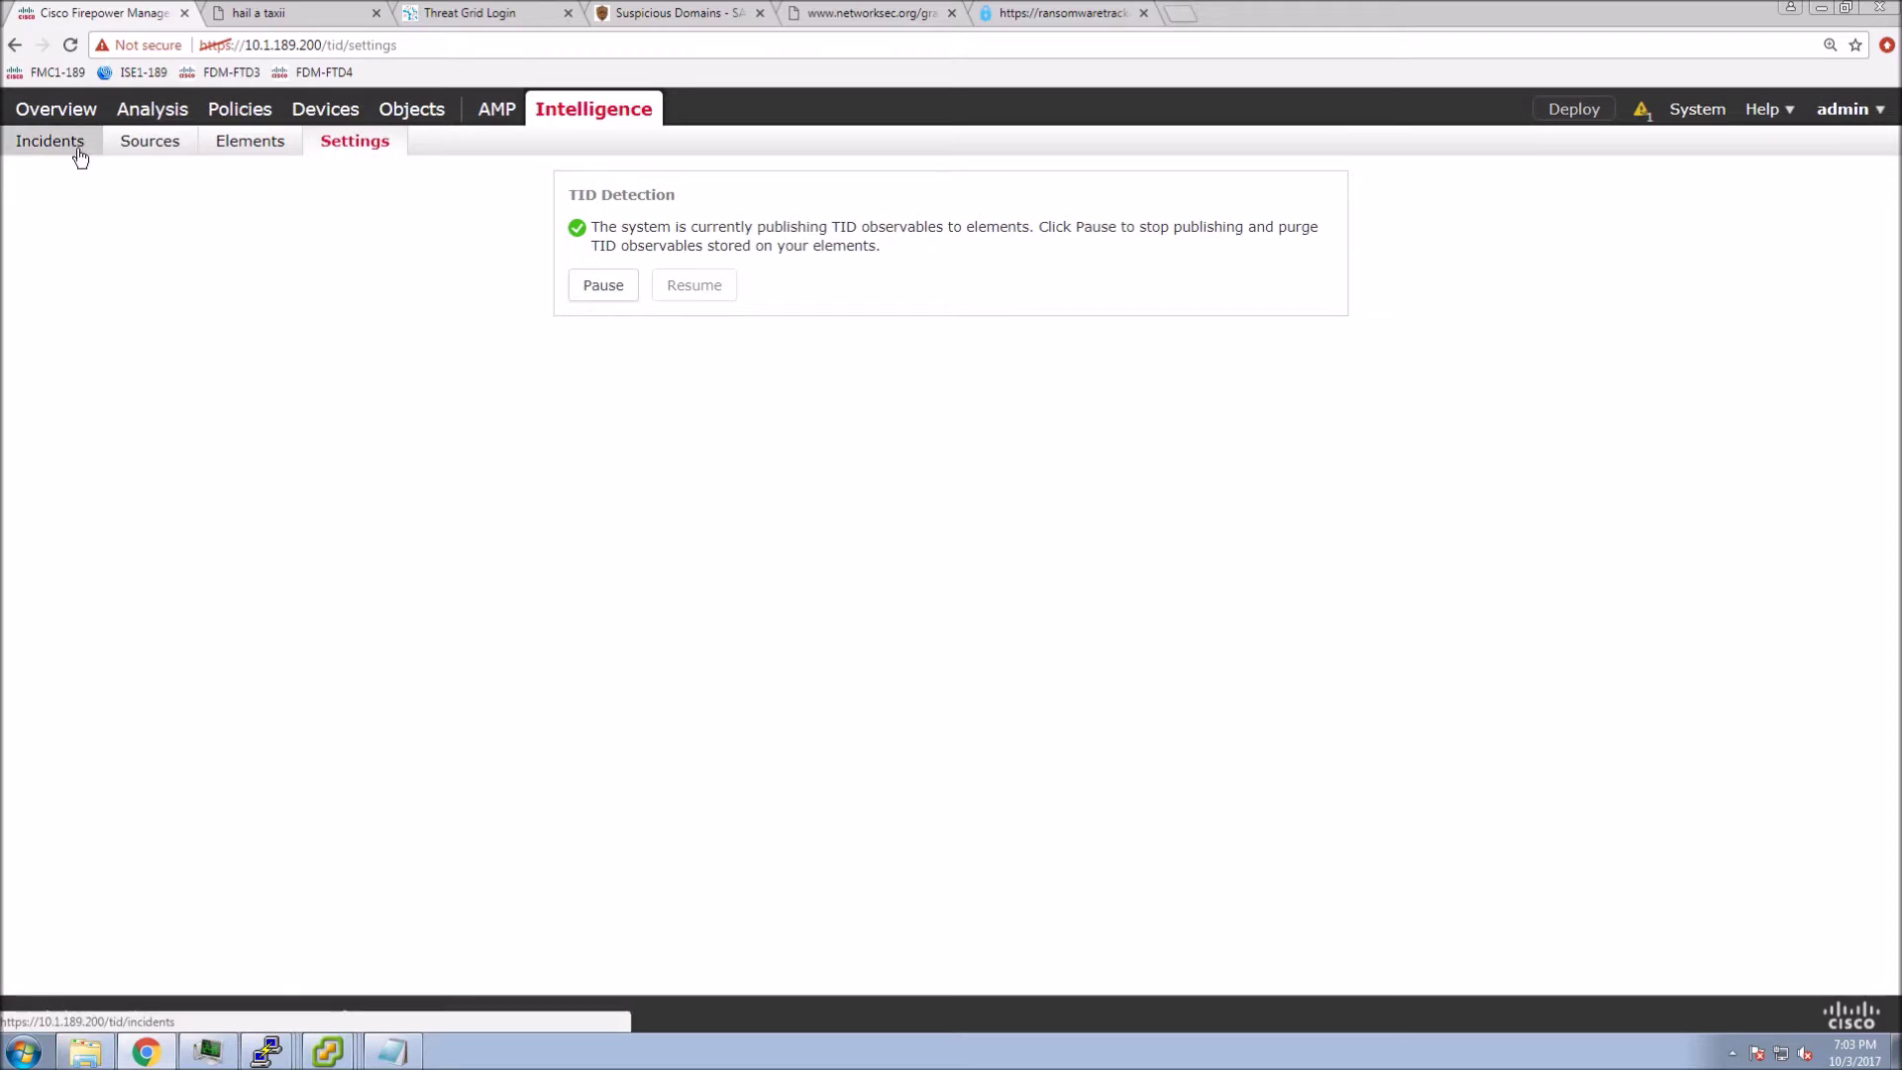
{"action": "left_click", "coordinate": [149, 147]}
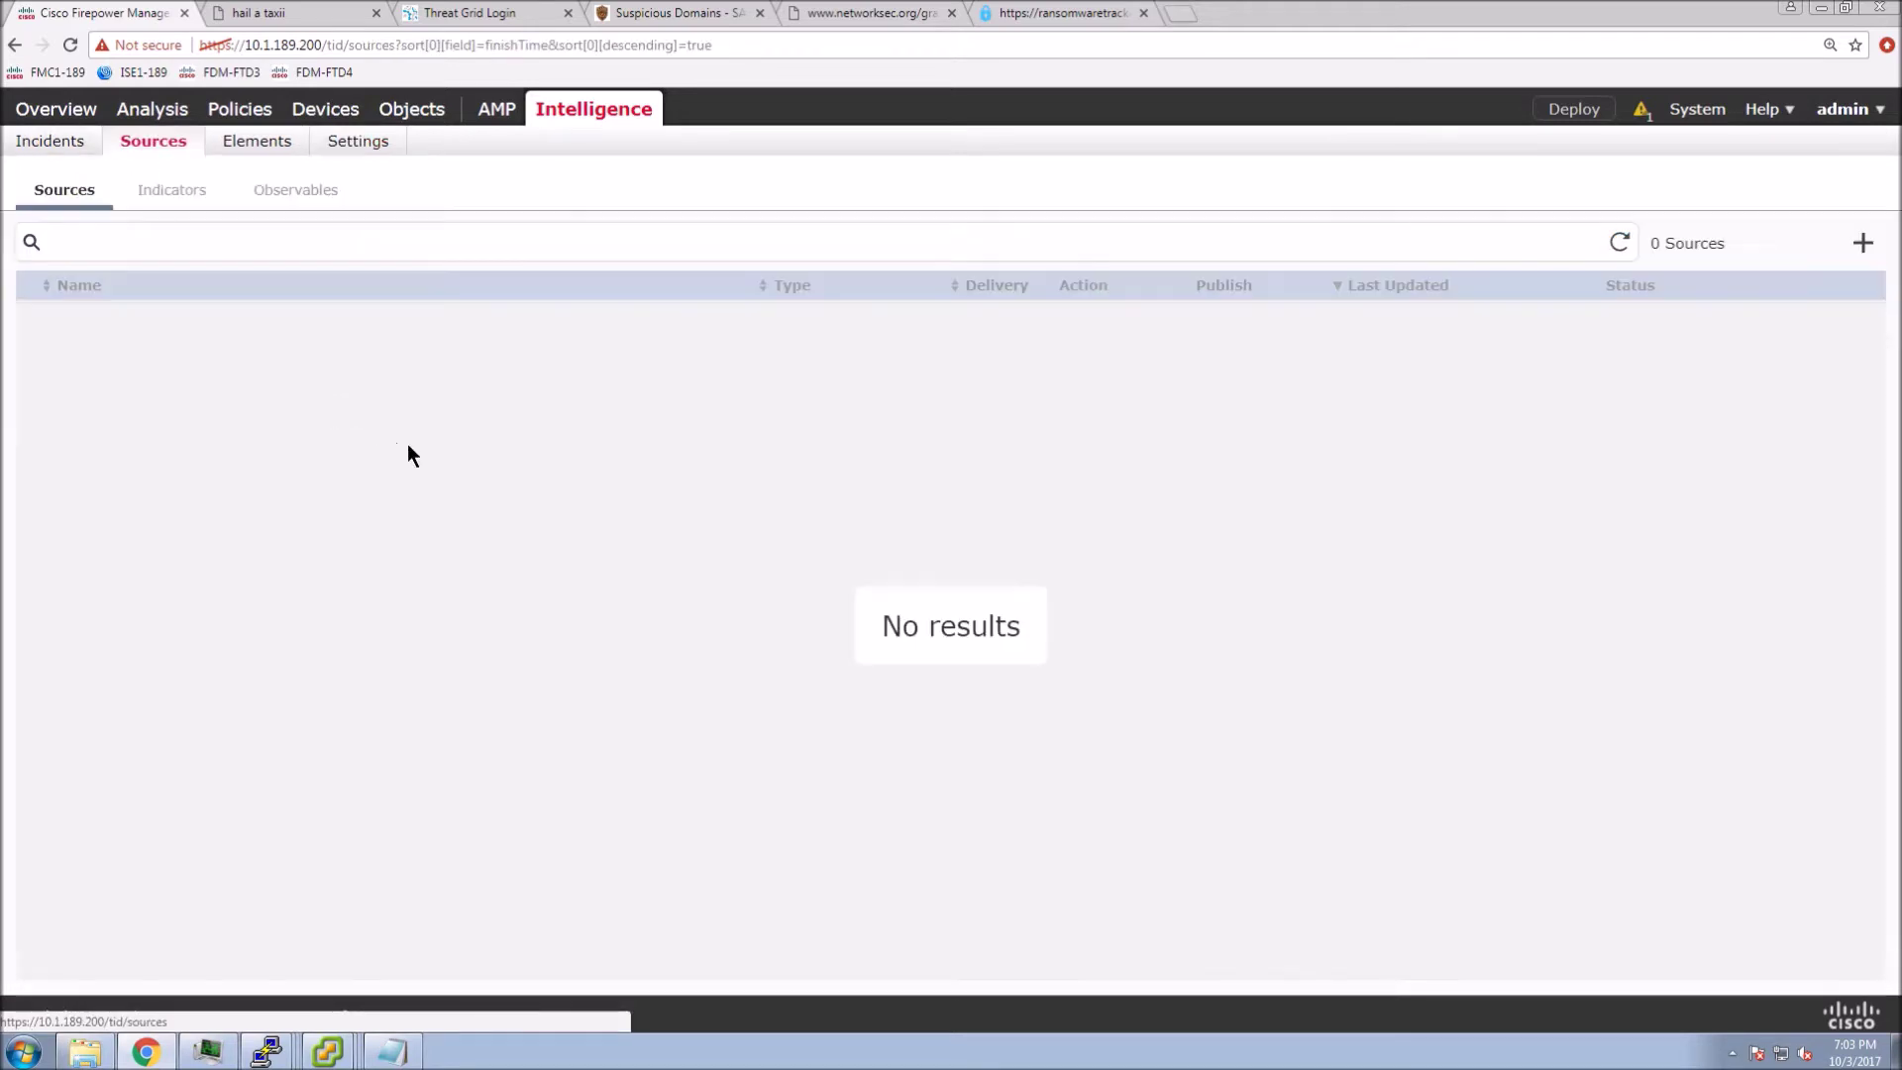
- Start a new TAXII source using the copied discovery service URL and the guest login credentials
{"action": "left_click", "coordinate": [1863, 244]}
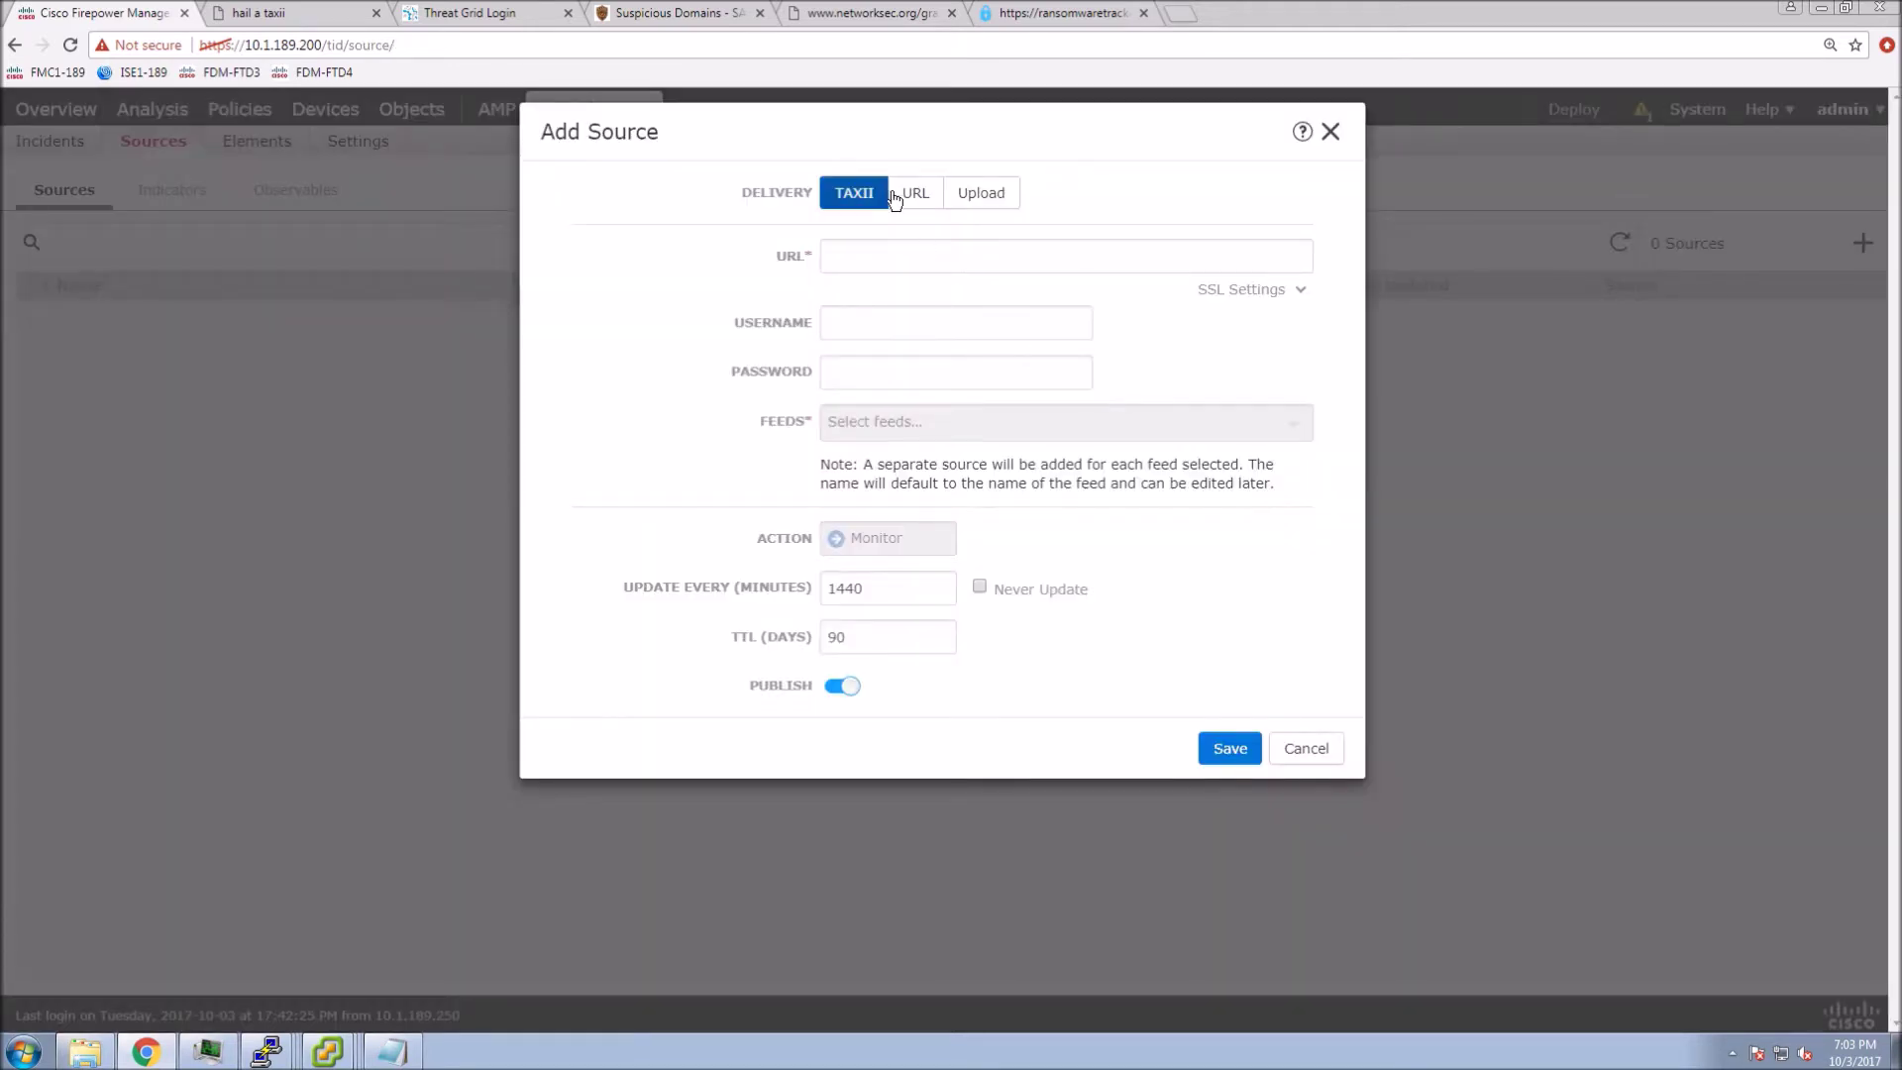
{"action": "left_click", "coordinate": [850, 256]}
{"action": "right_click", "coordinate": [854, 260]}
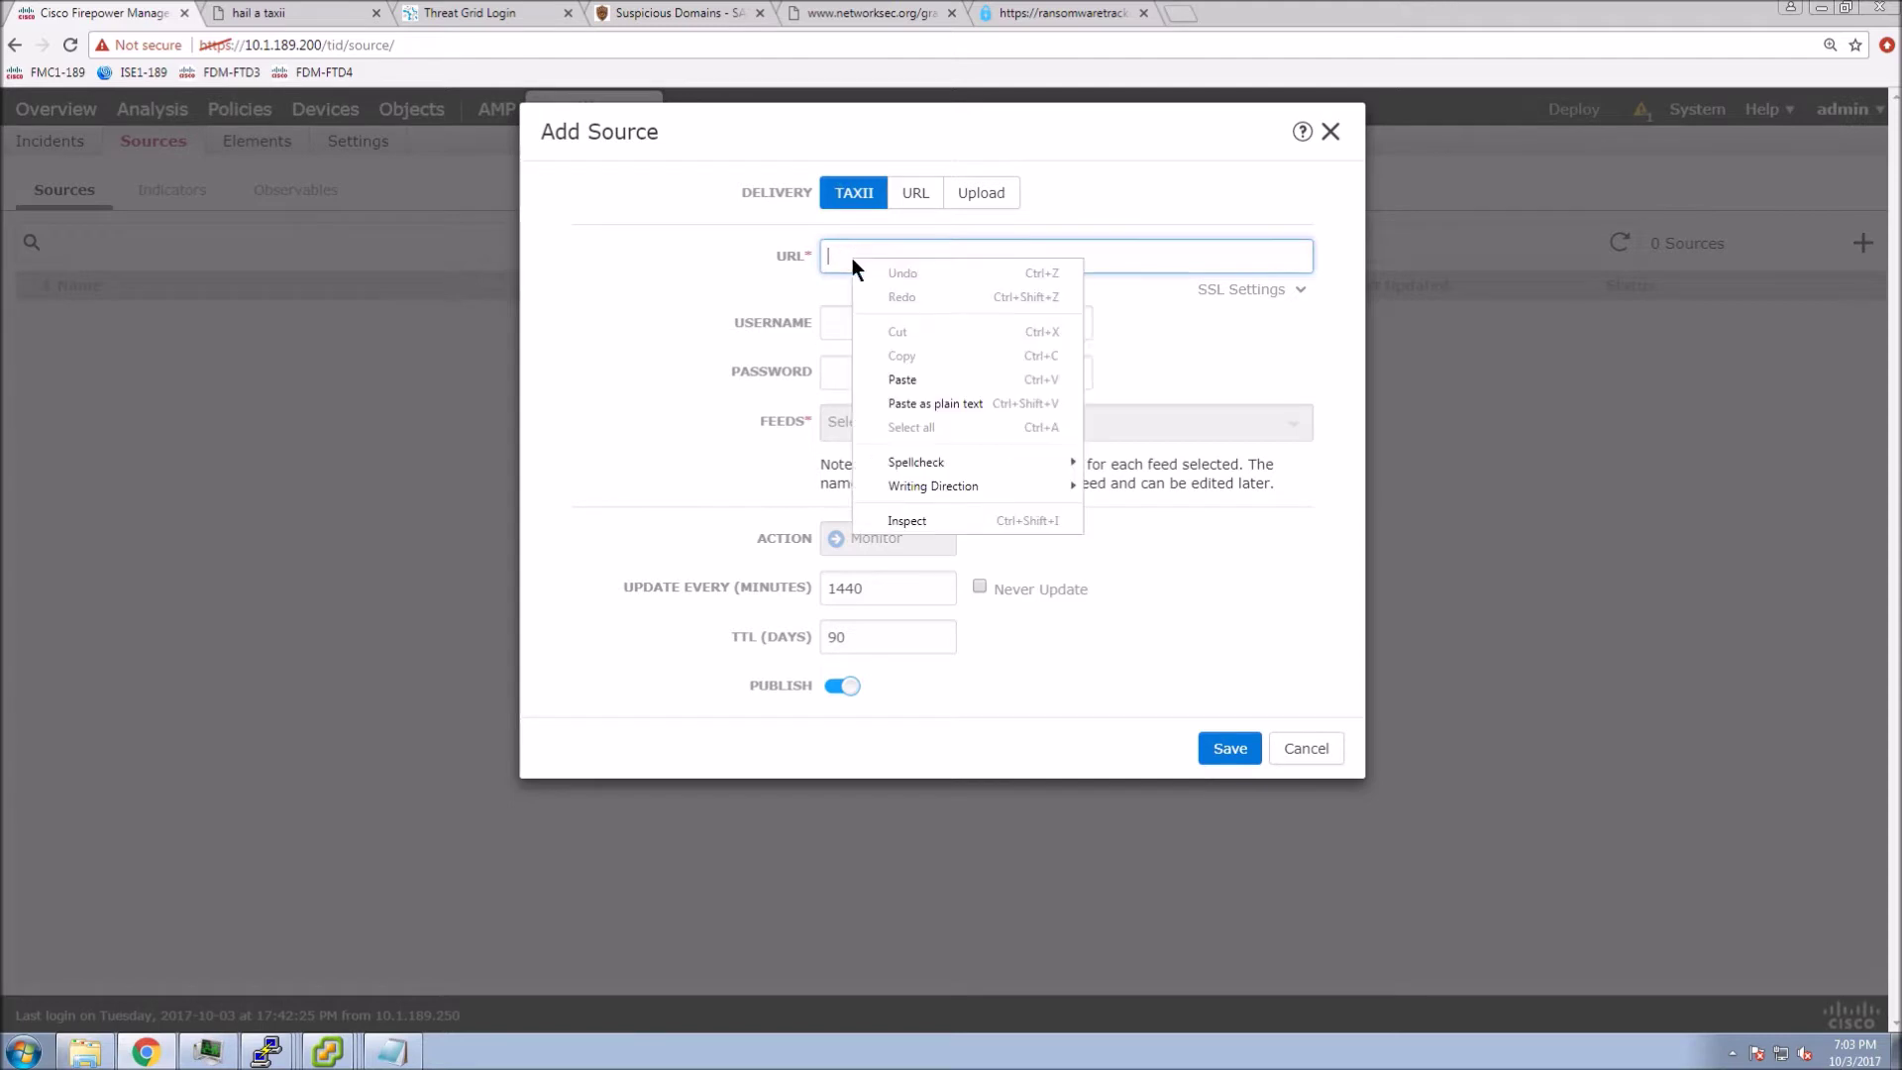
{"action": "left_click", "coordinate": [903, 377]}
{"action": "left_click", "coordinate": [854, 330]}
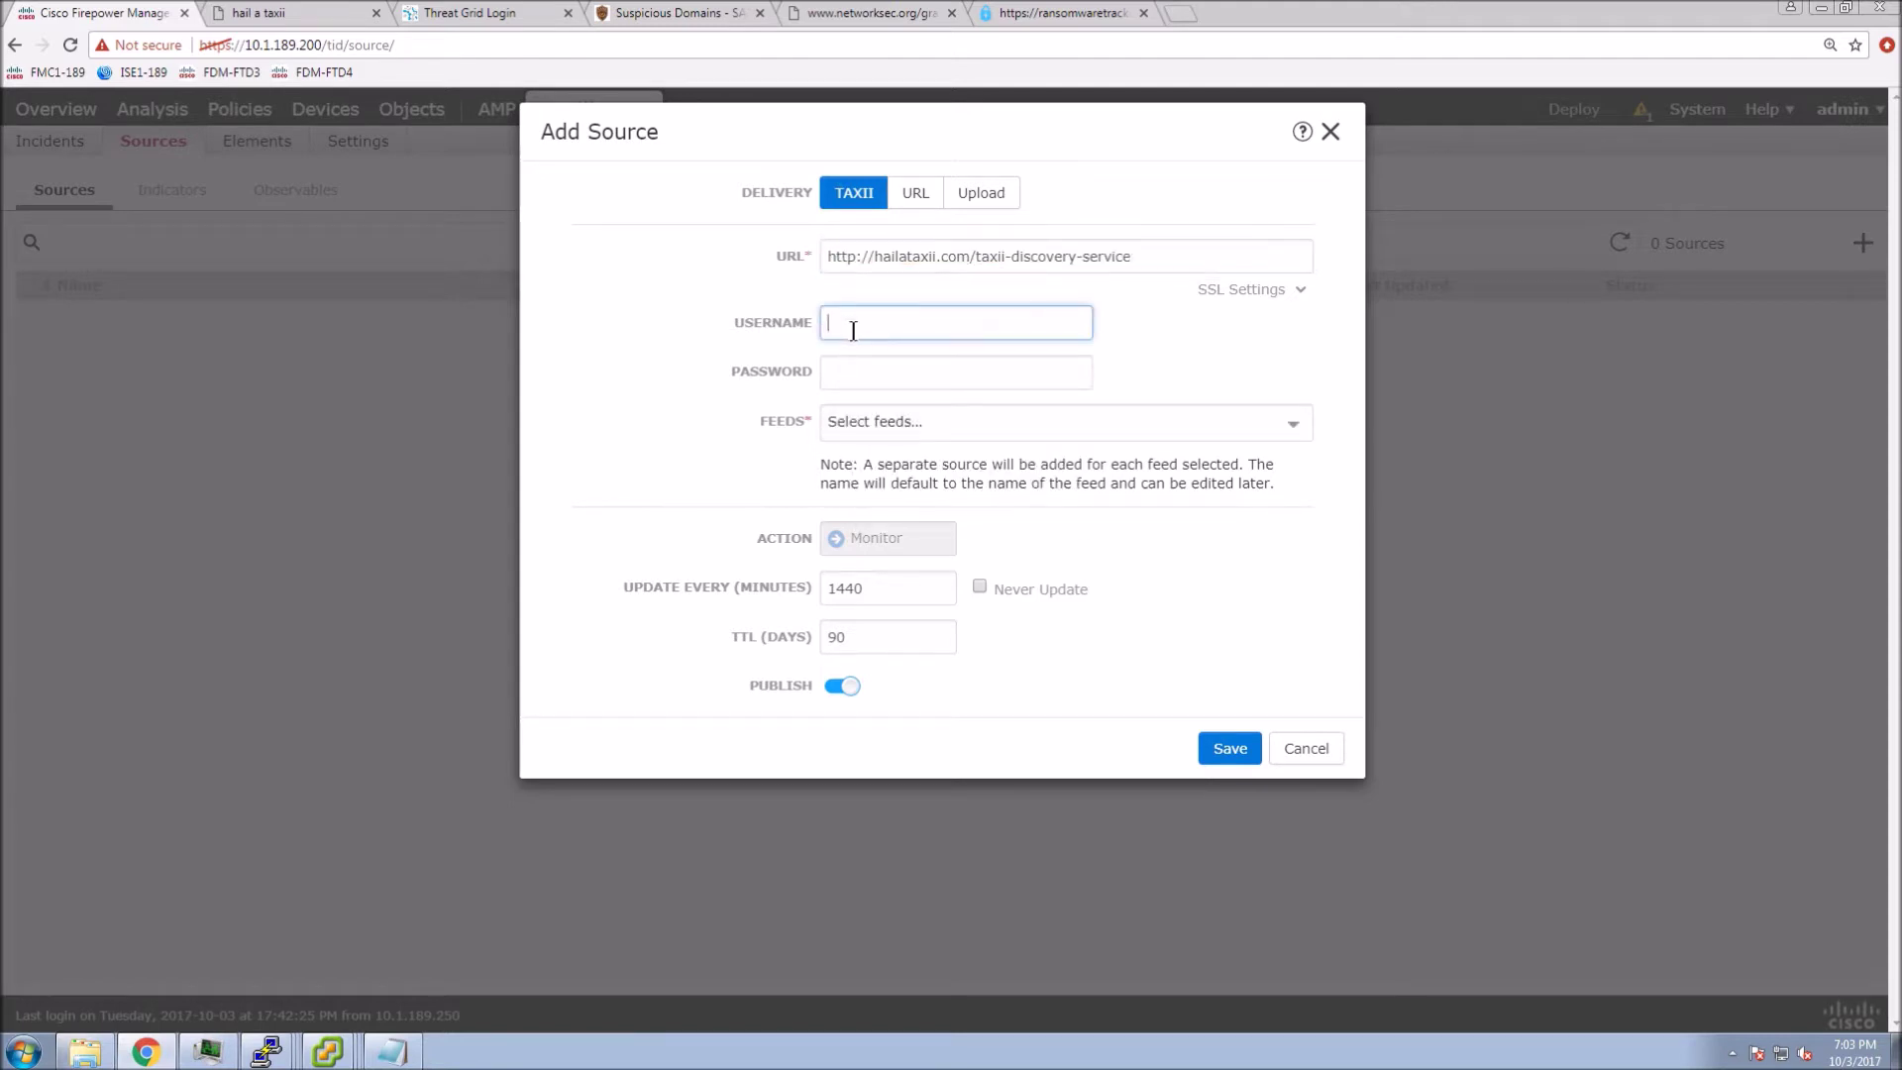
{"action": "type", "text": "guest"}
{"action": "key", "text": "Tab"}
{"action": "type", "text": "gue"}
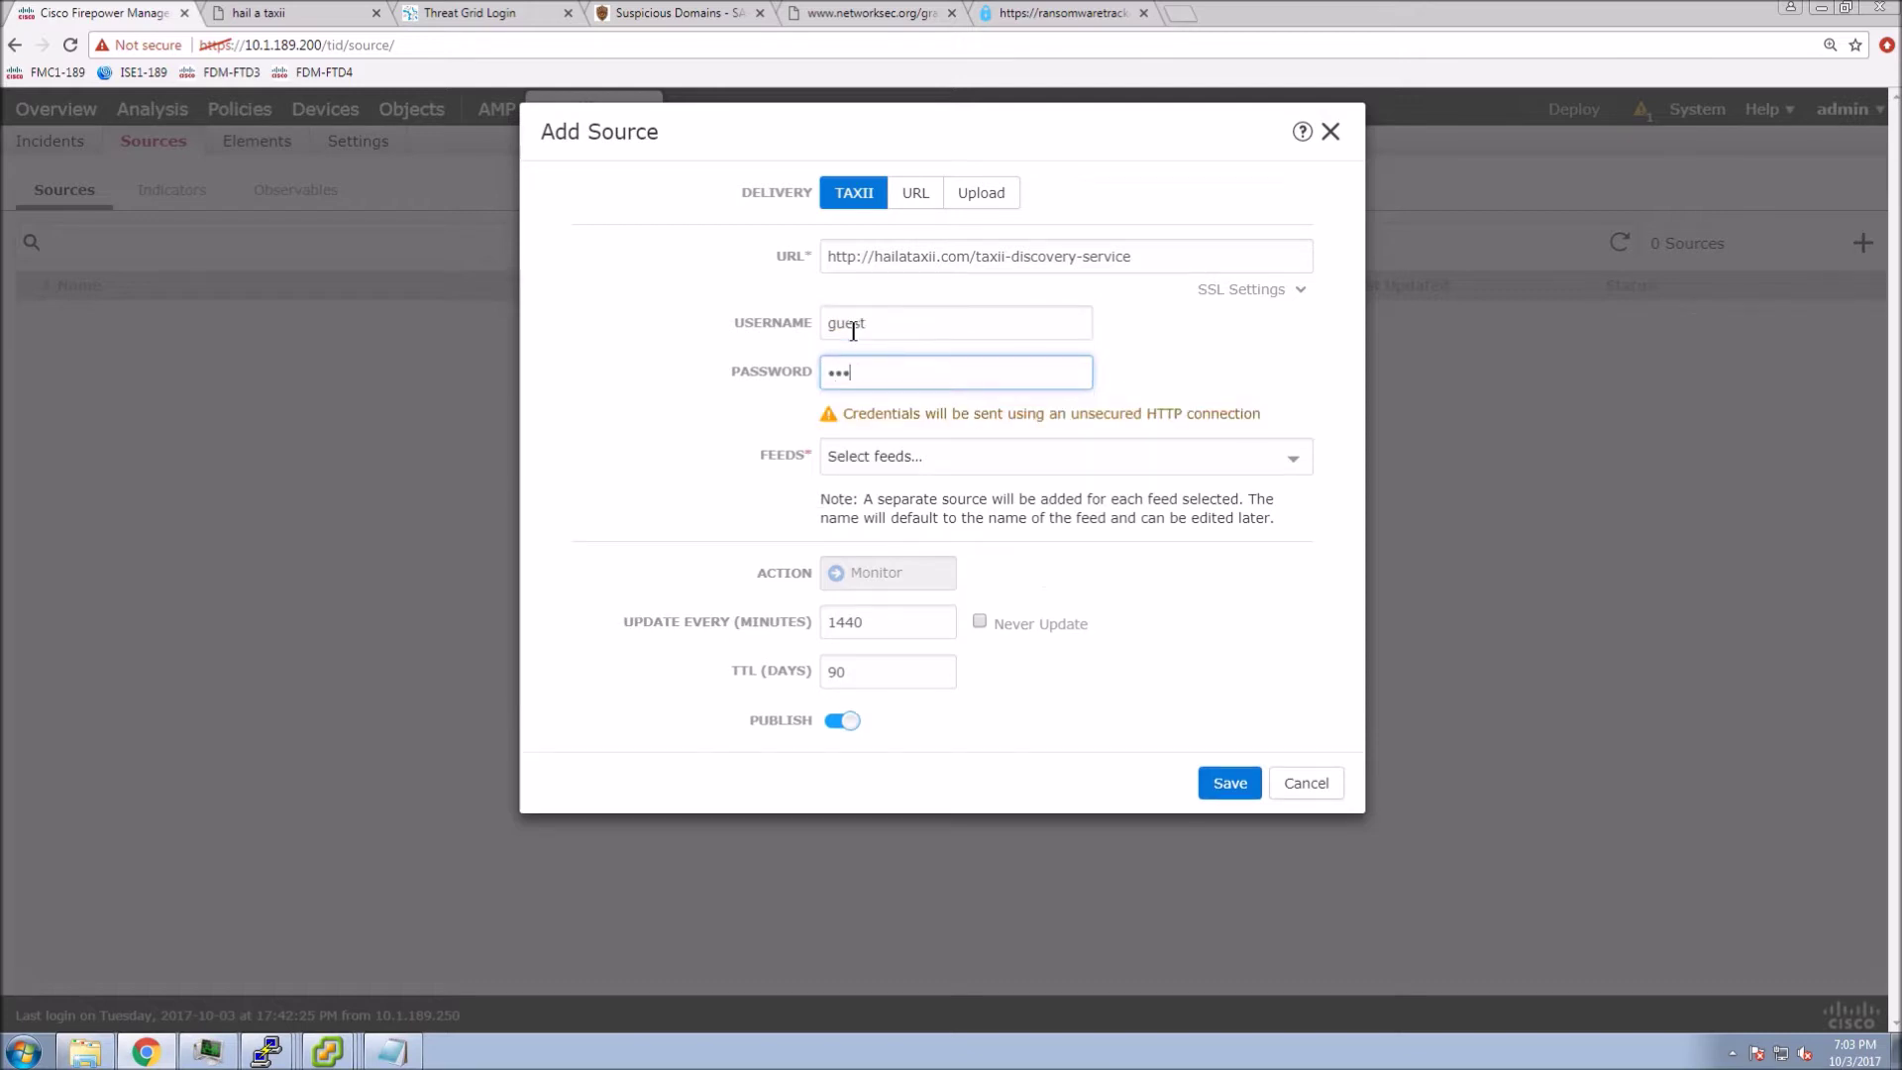
{"action": "type", "text": "st"}
- Select the guest.EmergingThreats_rules, guest.dshield_BlockList and guest.phishtank_com feeds, keeping the Monitor action
{"action": "left_click", "coordinate": [1289, 467]}
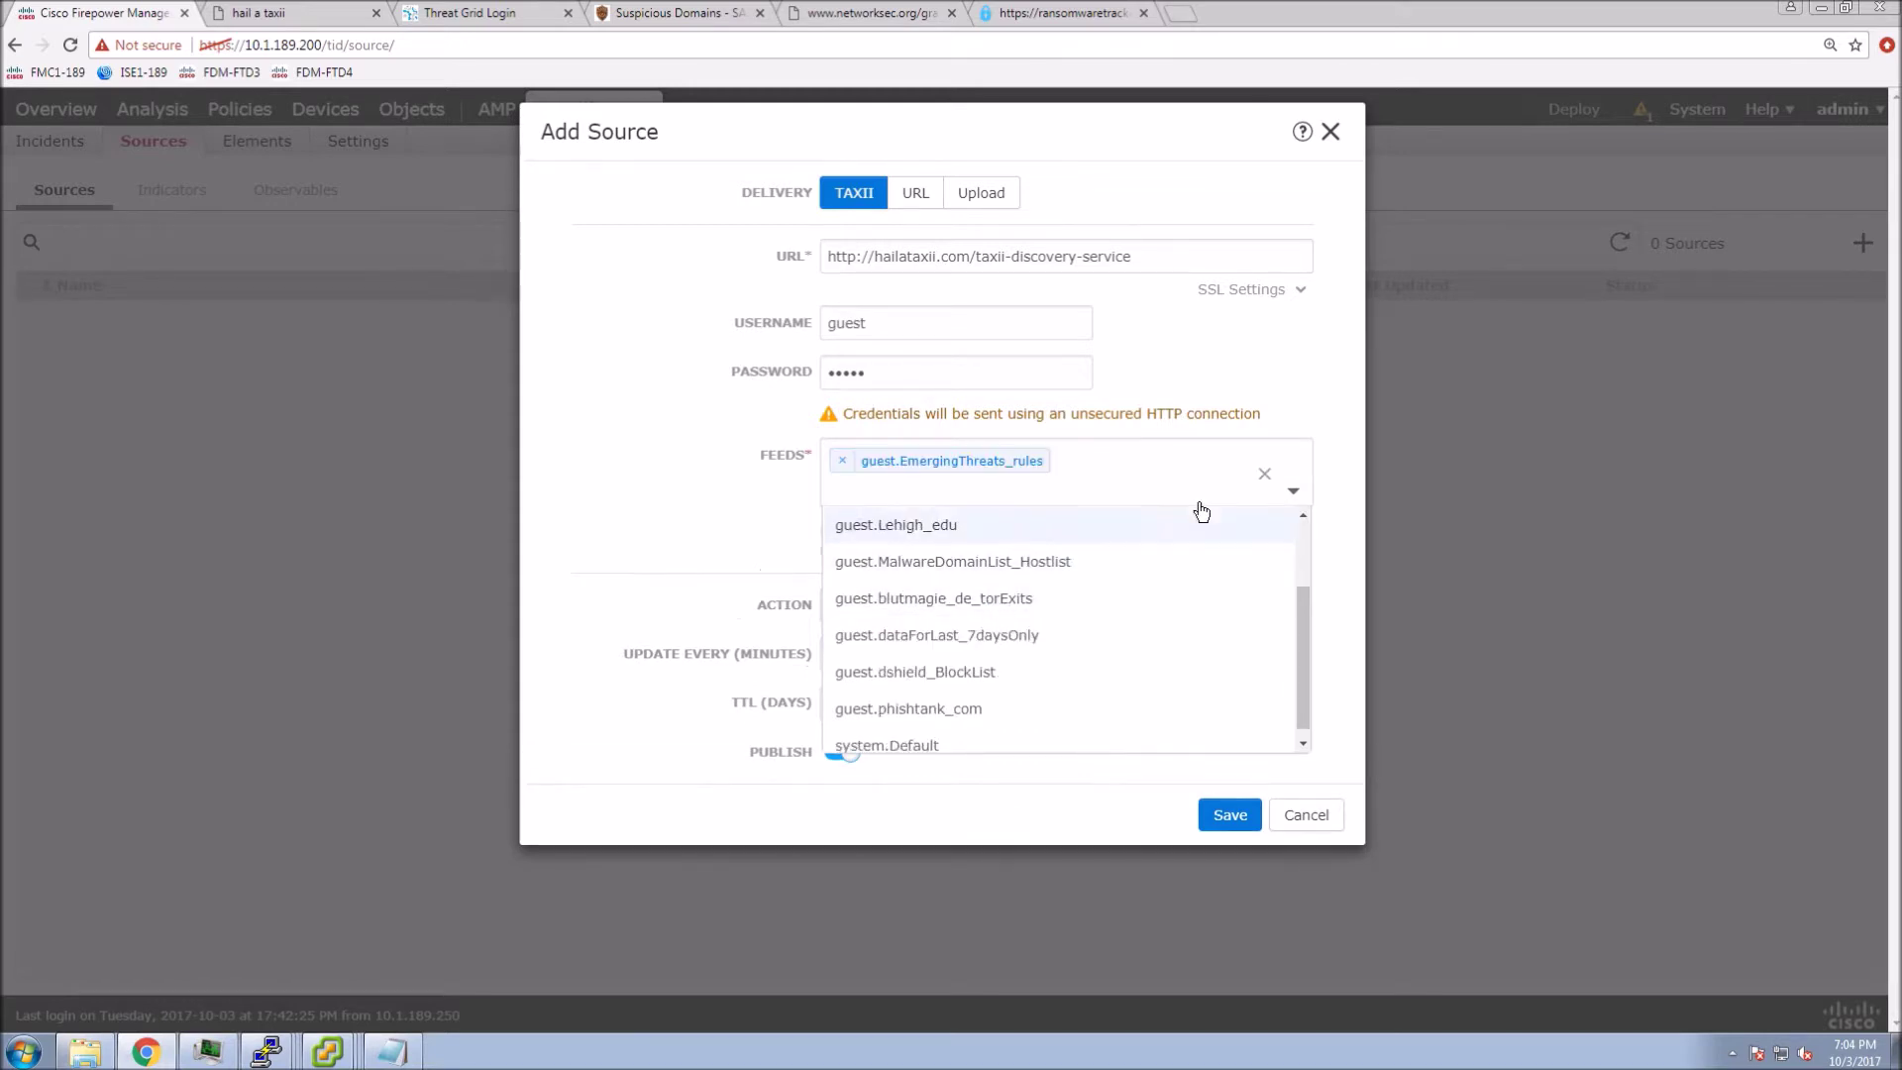
{"action": "left_click", "coordinate": [1297, 499]}
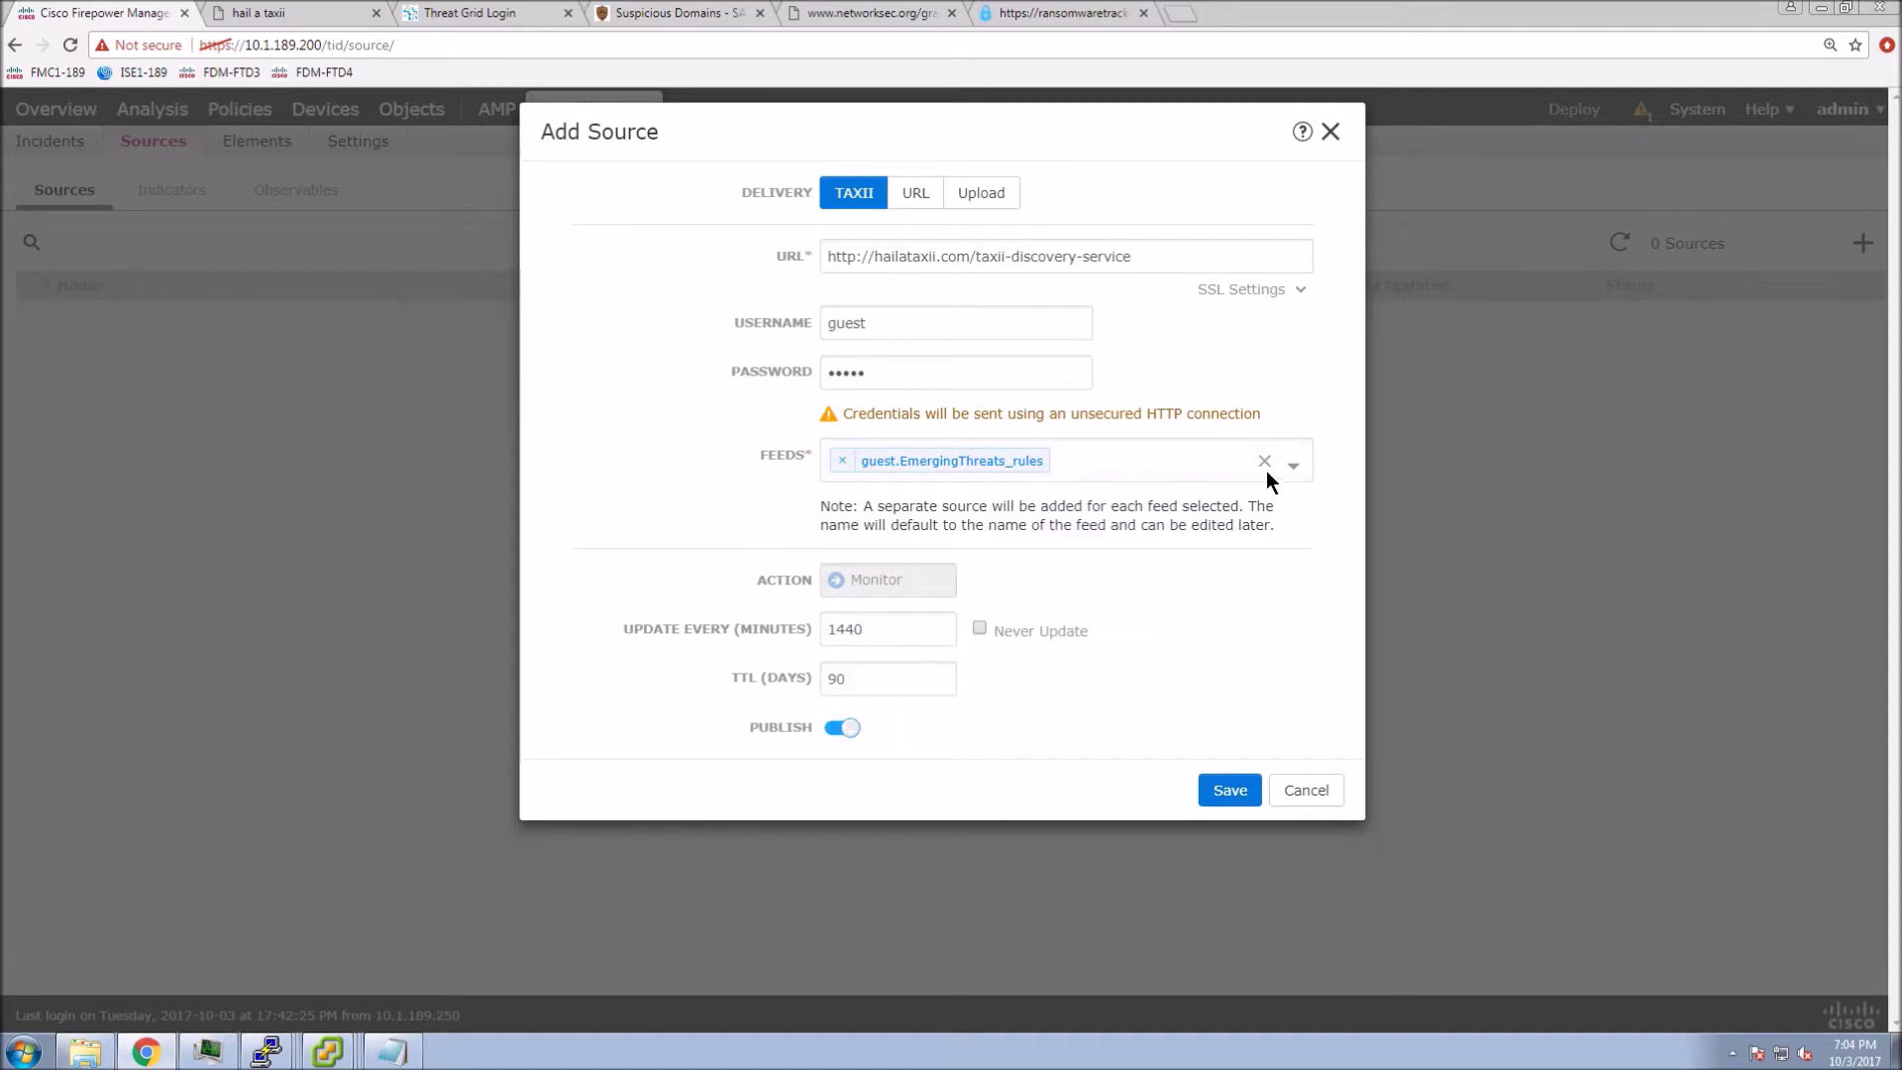
{"action": "left_click", "coordinate": [1294, 476]}
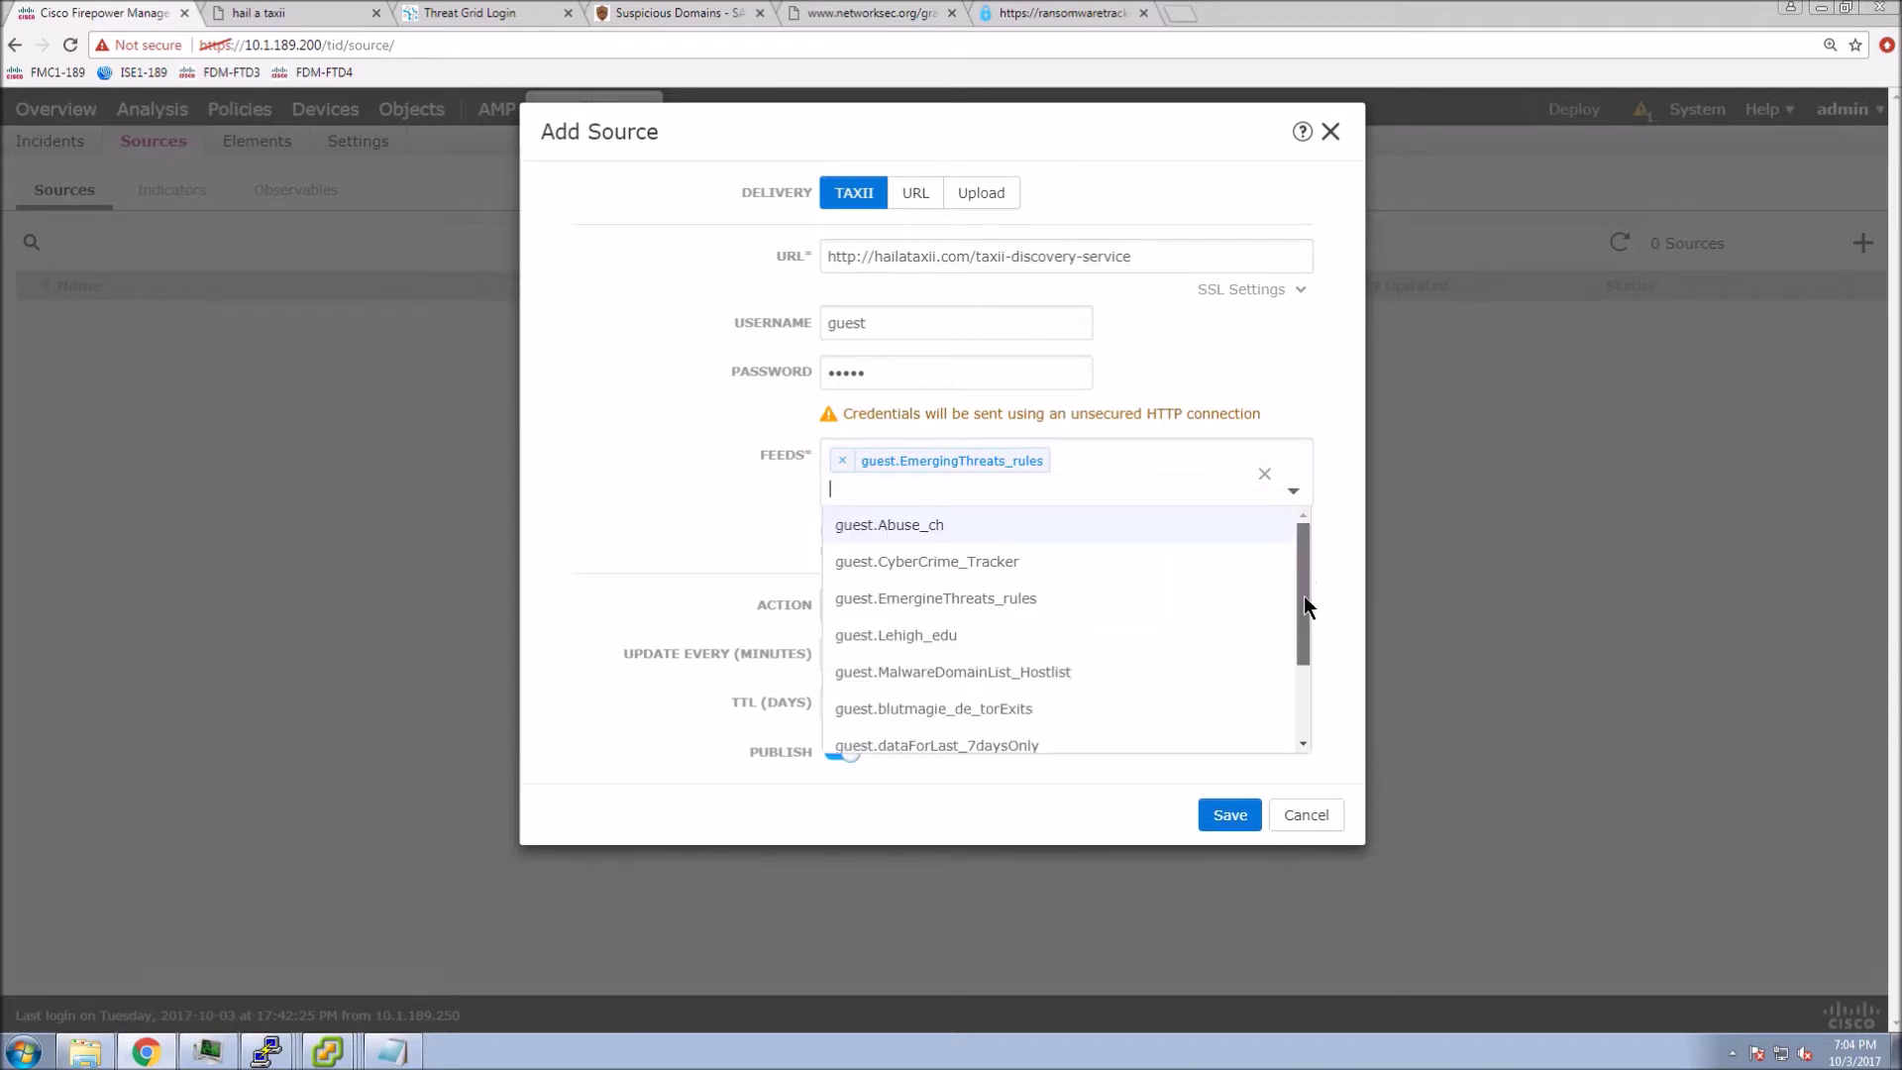
{"action": "left_click_drag", "start_coordinate": [1304, 597], "coordinate": [1304, 697]}
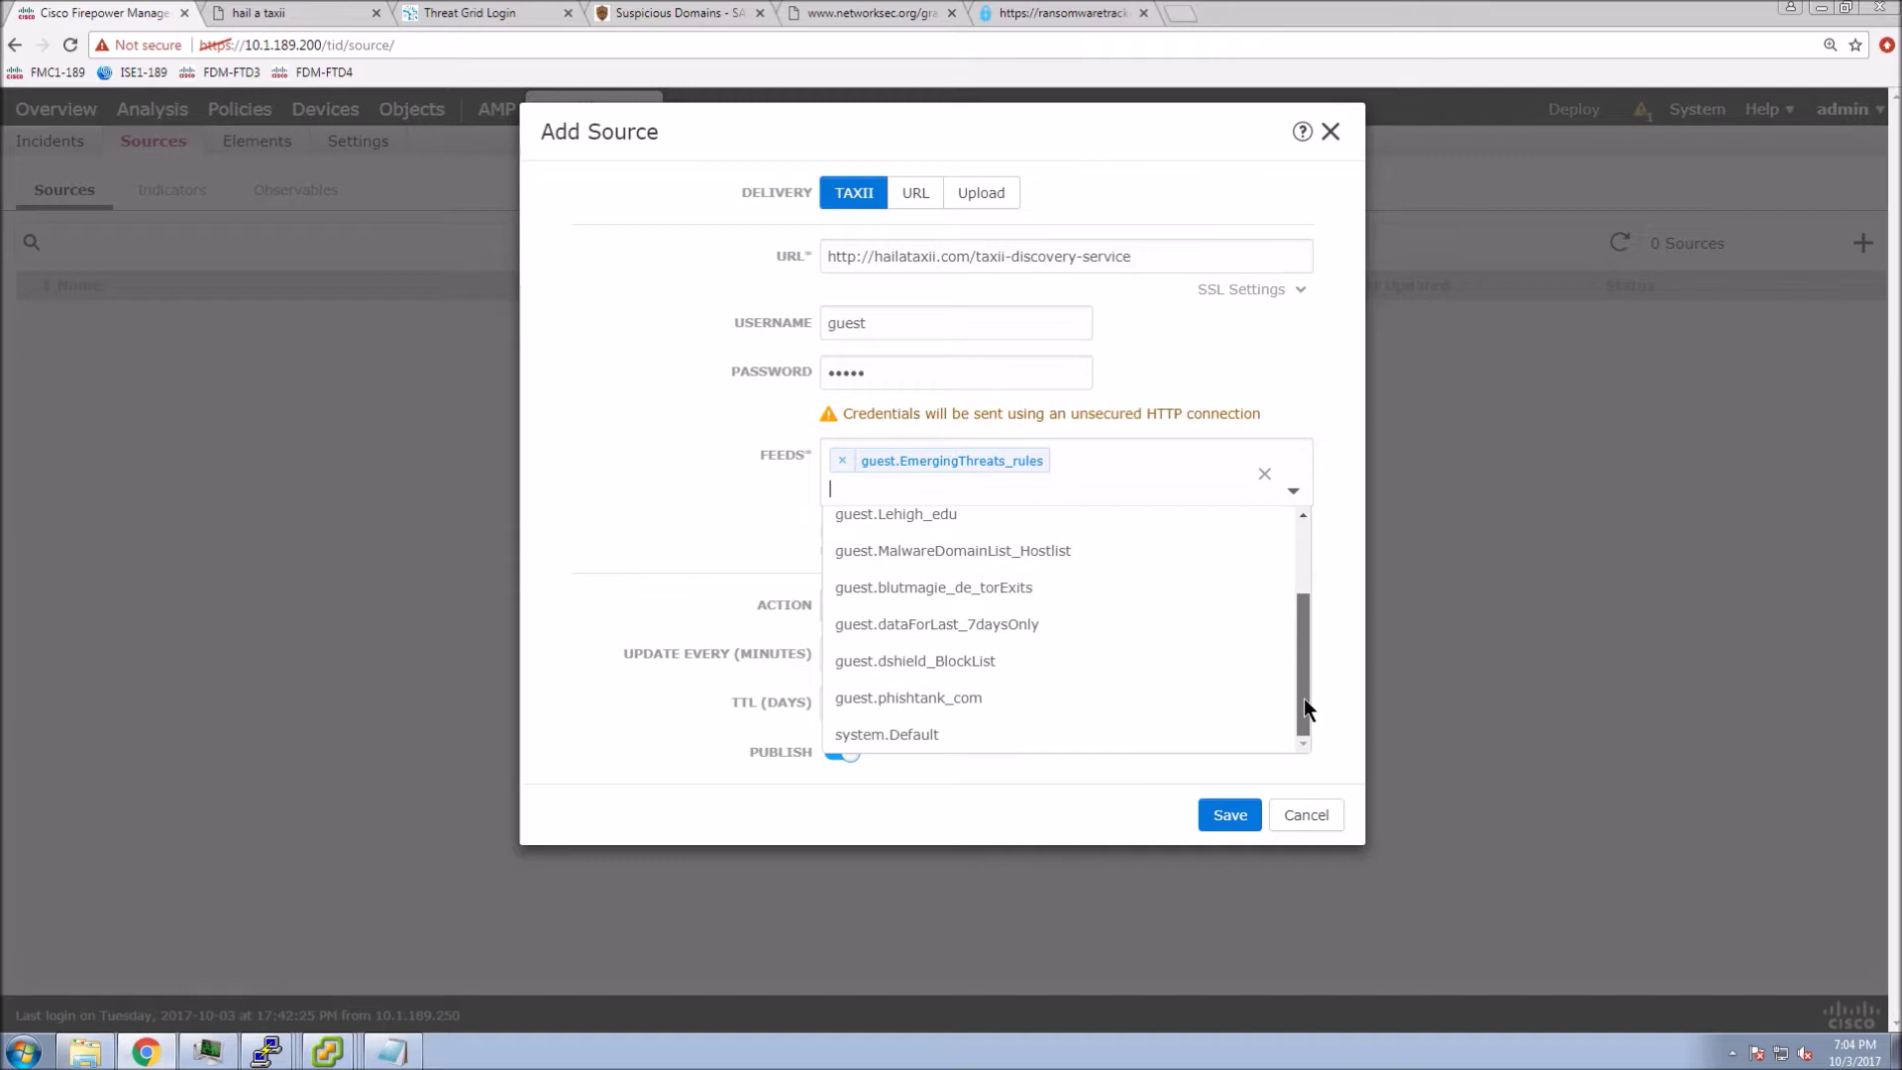
{"action": "left_click", "coordinate": [966, 674]}
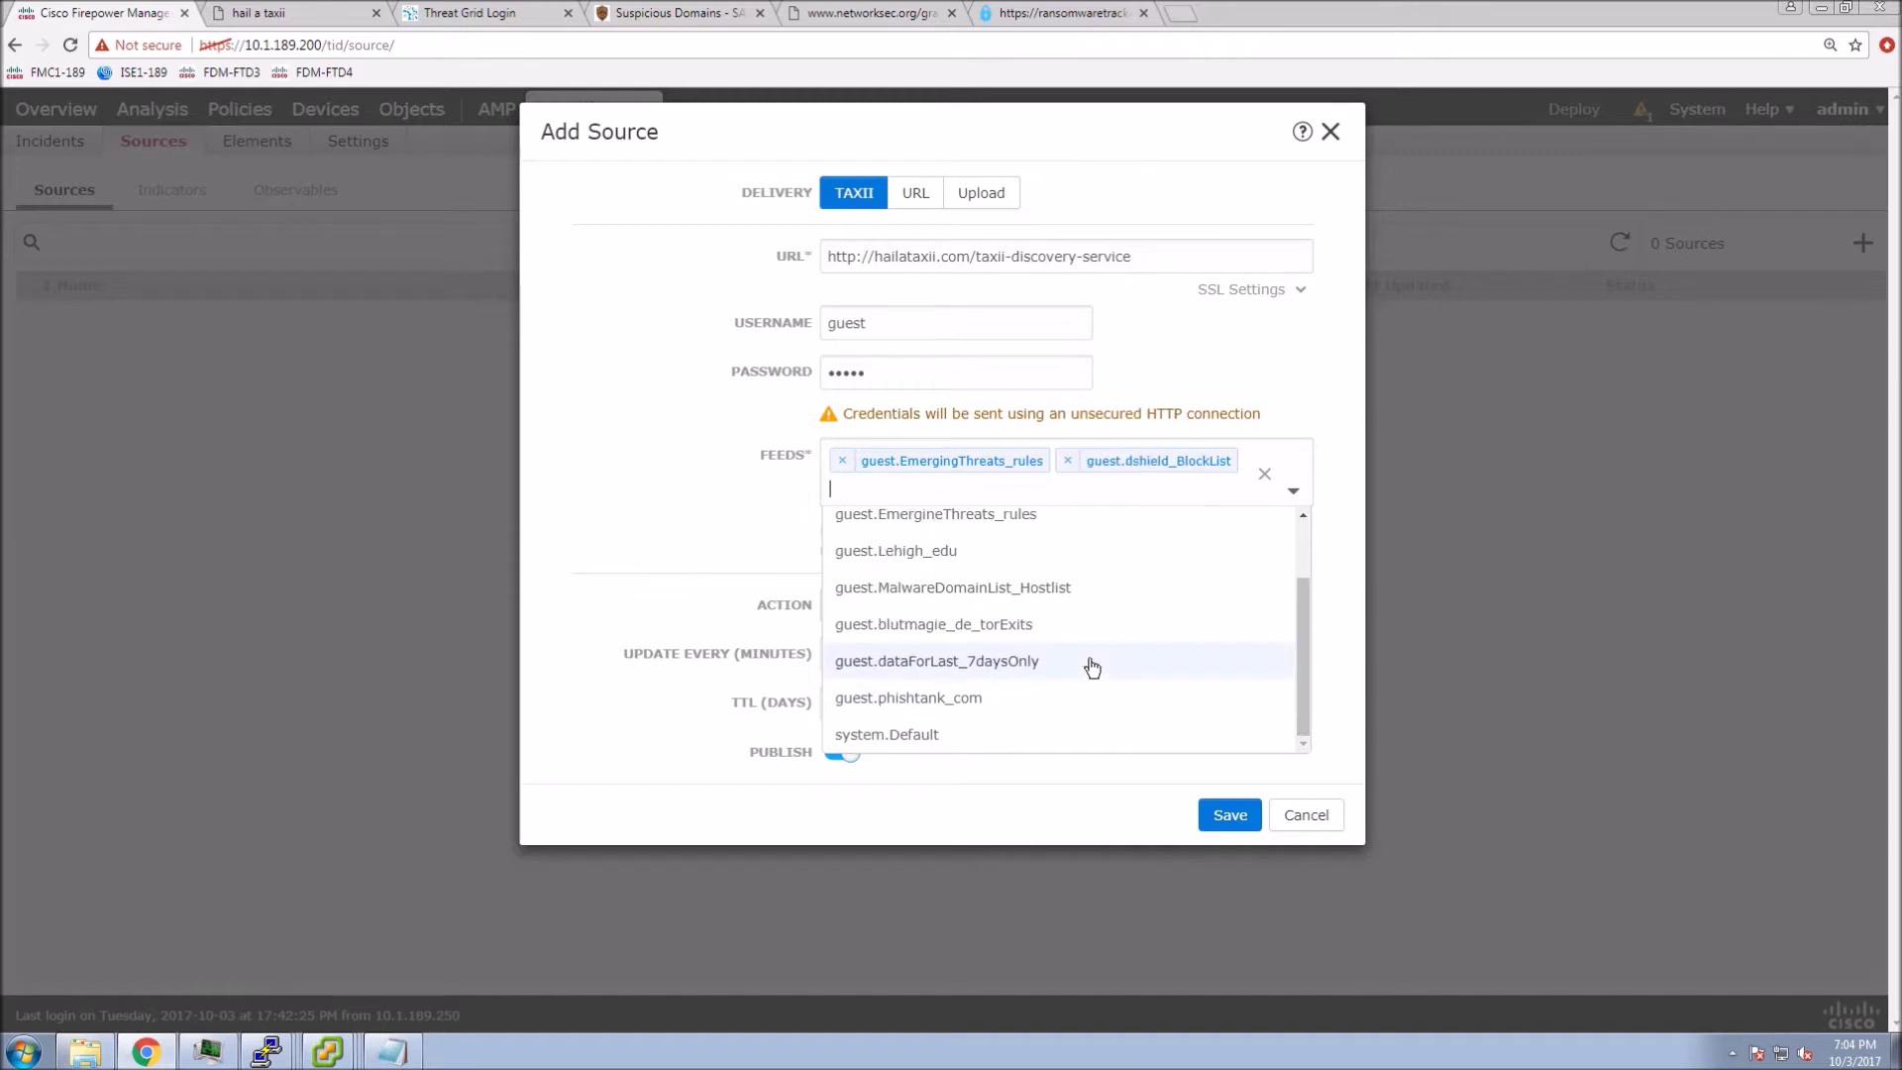
{"action": "left_click", "coordinate": [949, 699]}
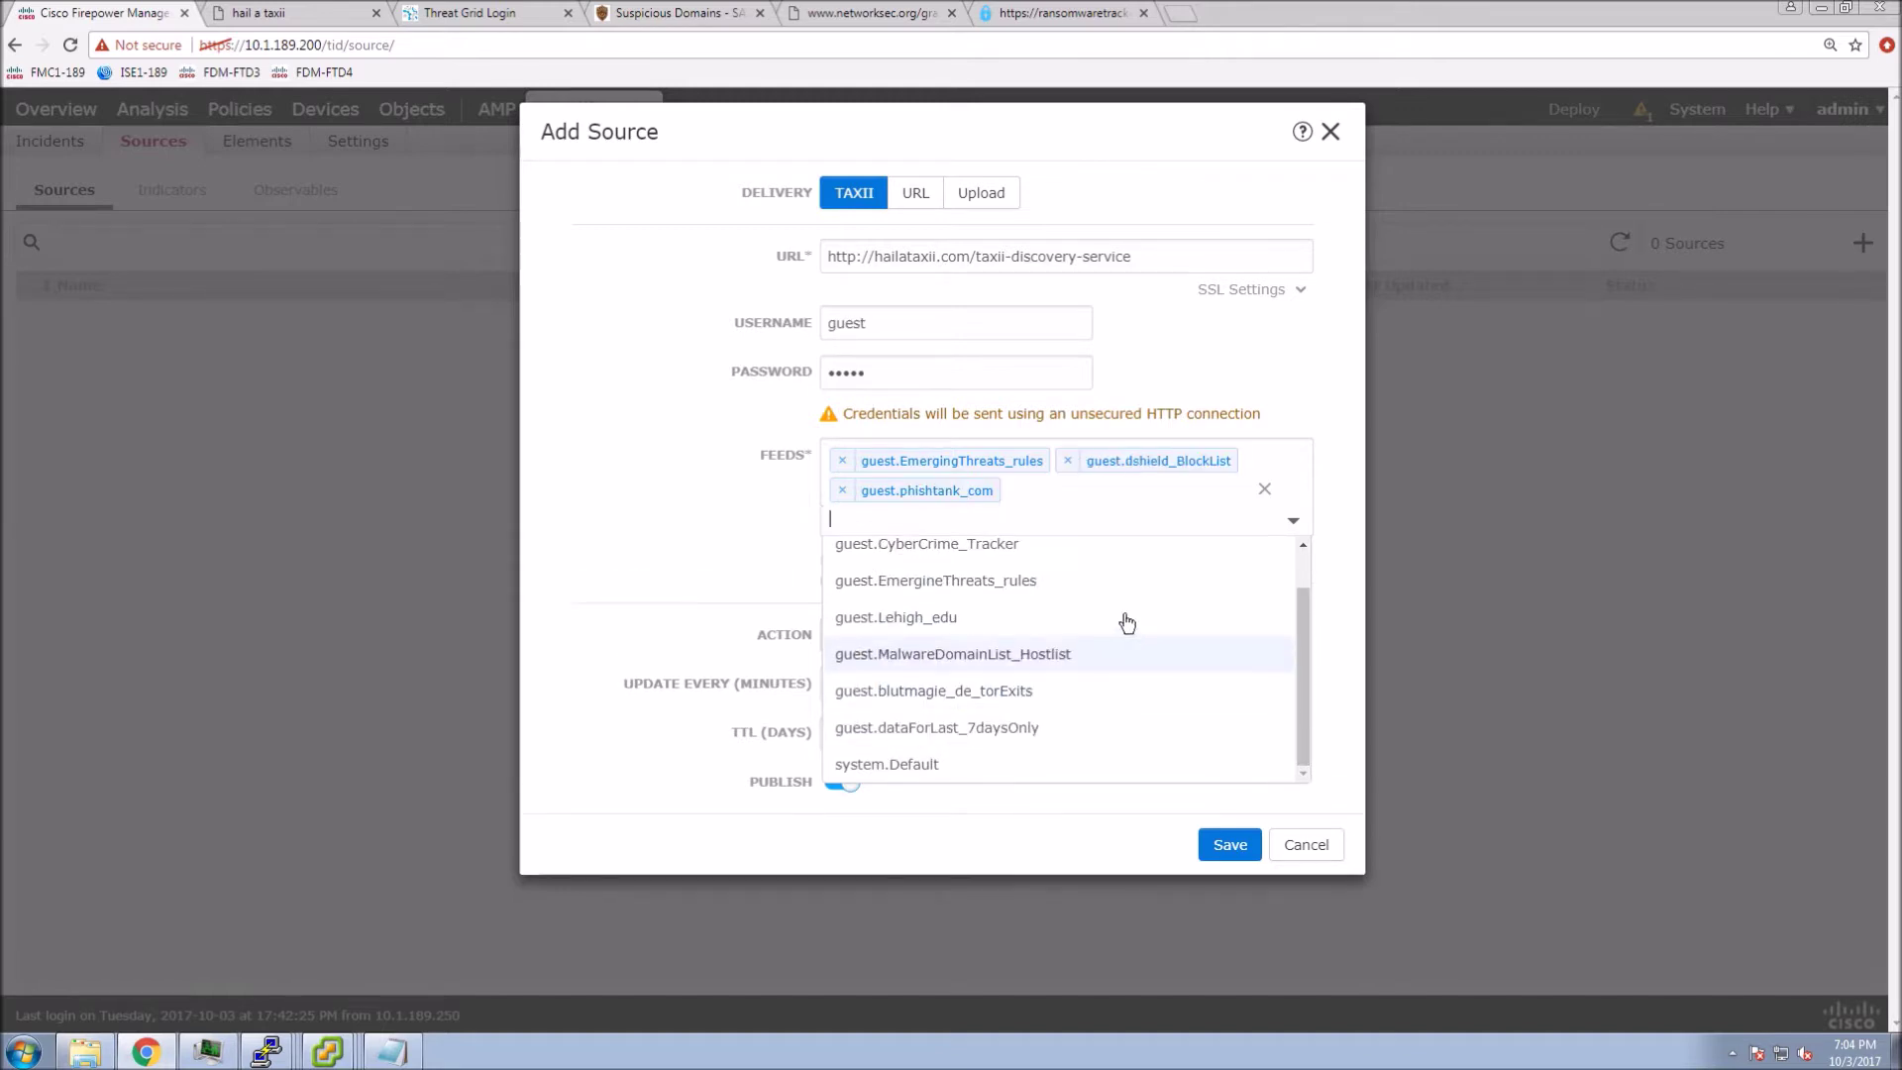
{"action": "left_click", "coordinate": [692, 556]}
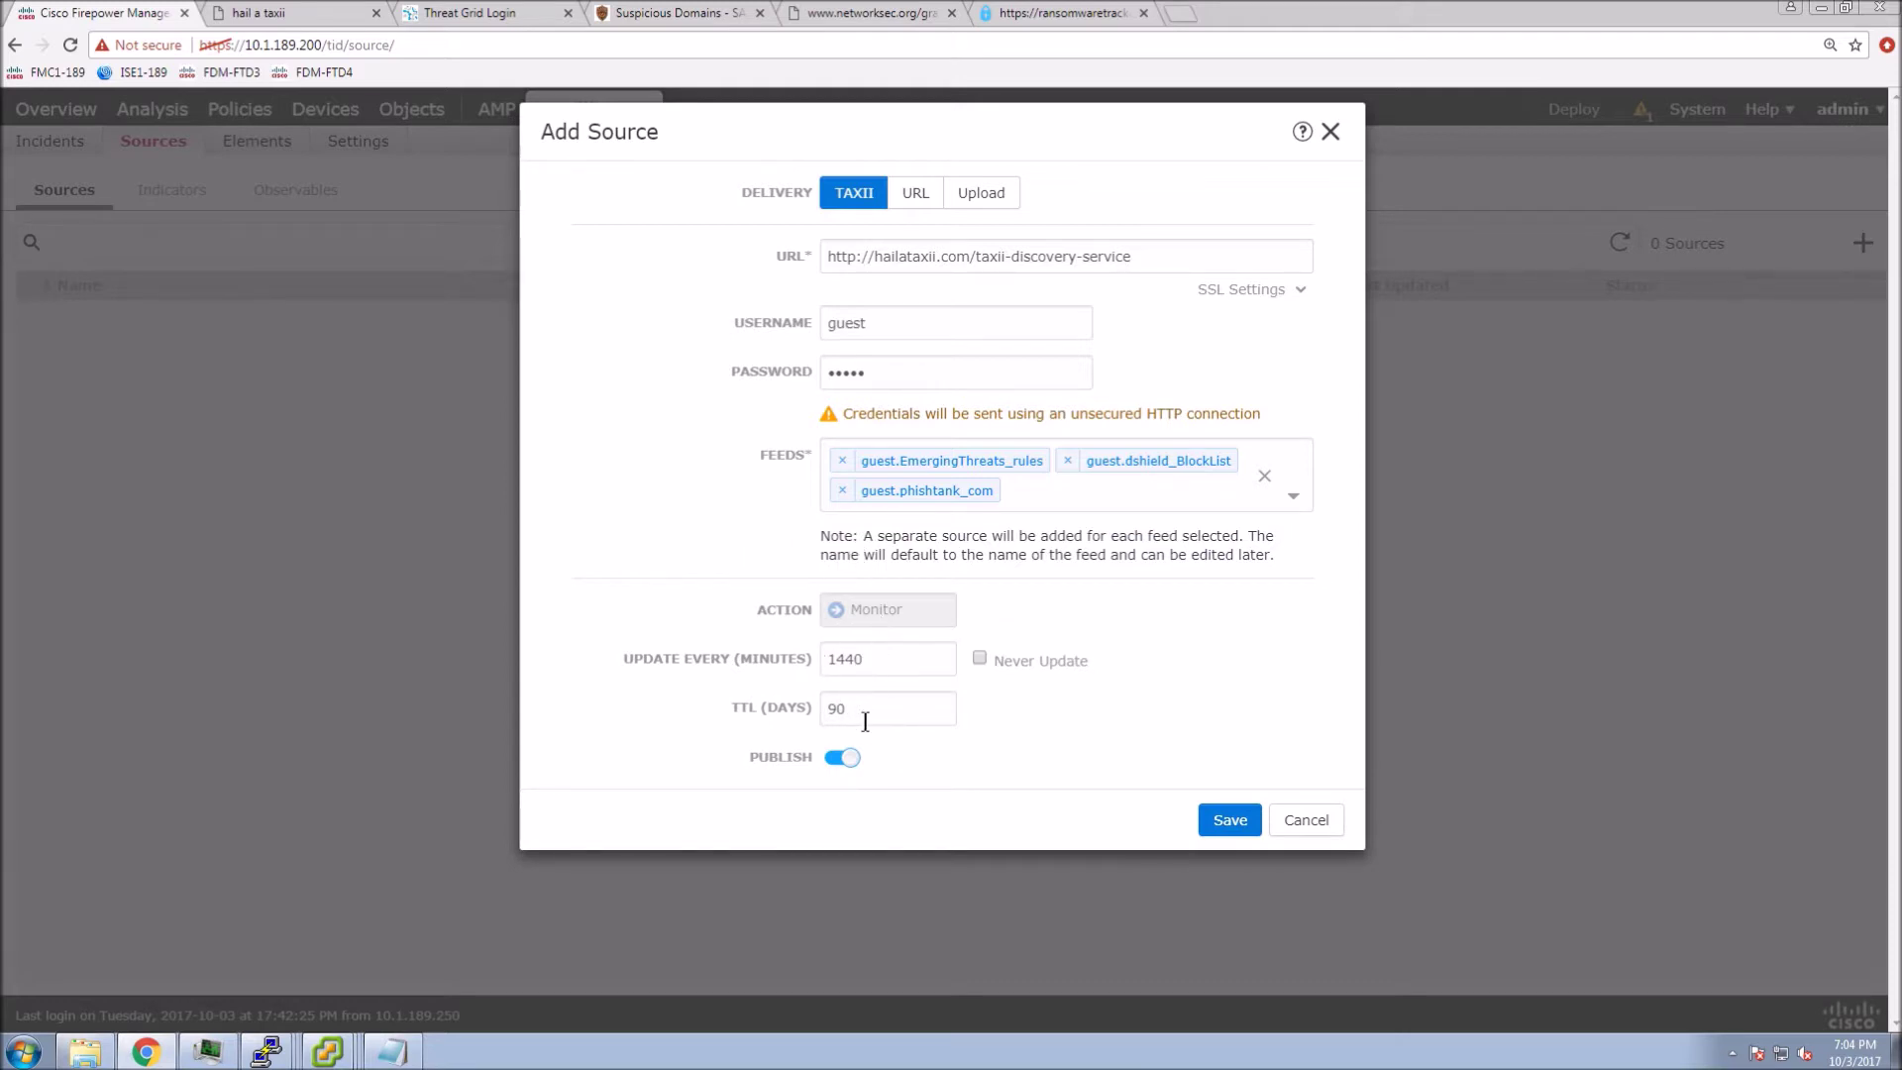
- Save the three TAXII feed sources and view the 39 phishtank indicators pulled in
{"action": "left_click", "coordinate": [1230, 822]}
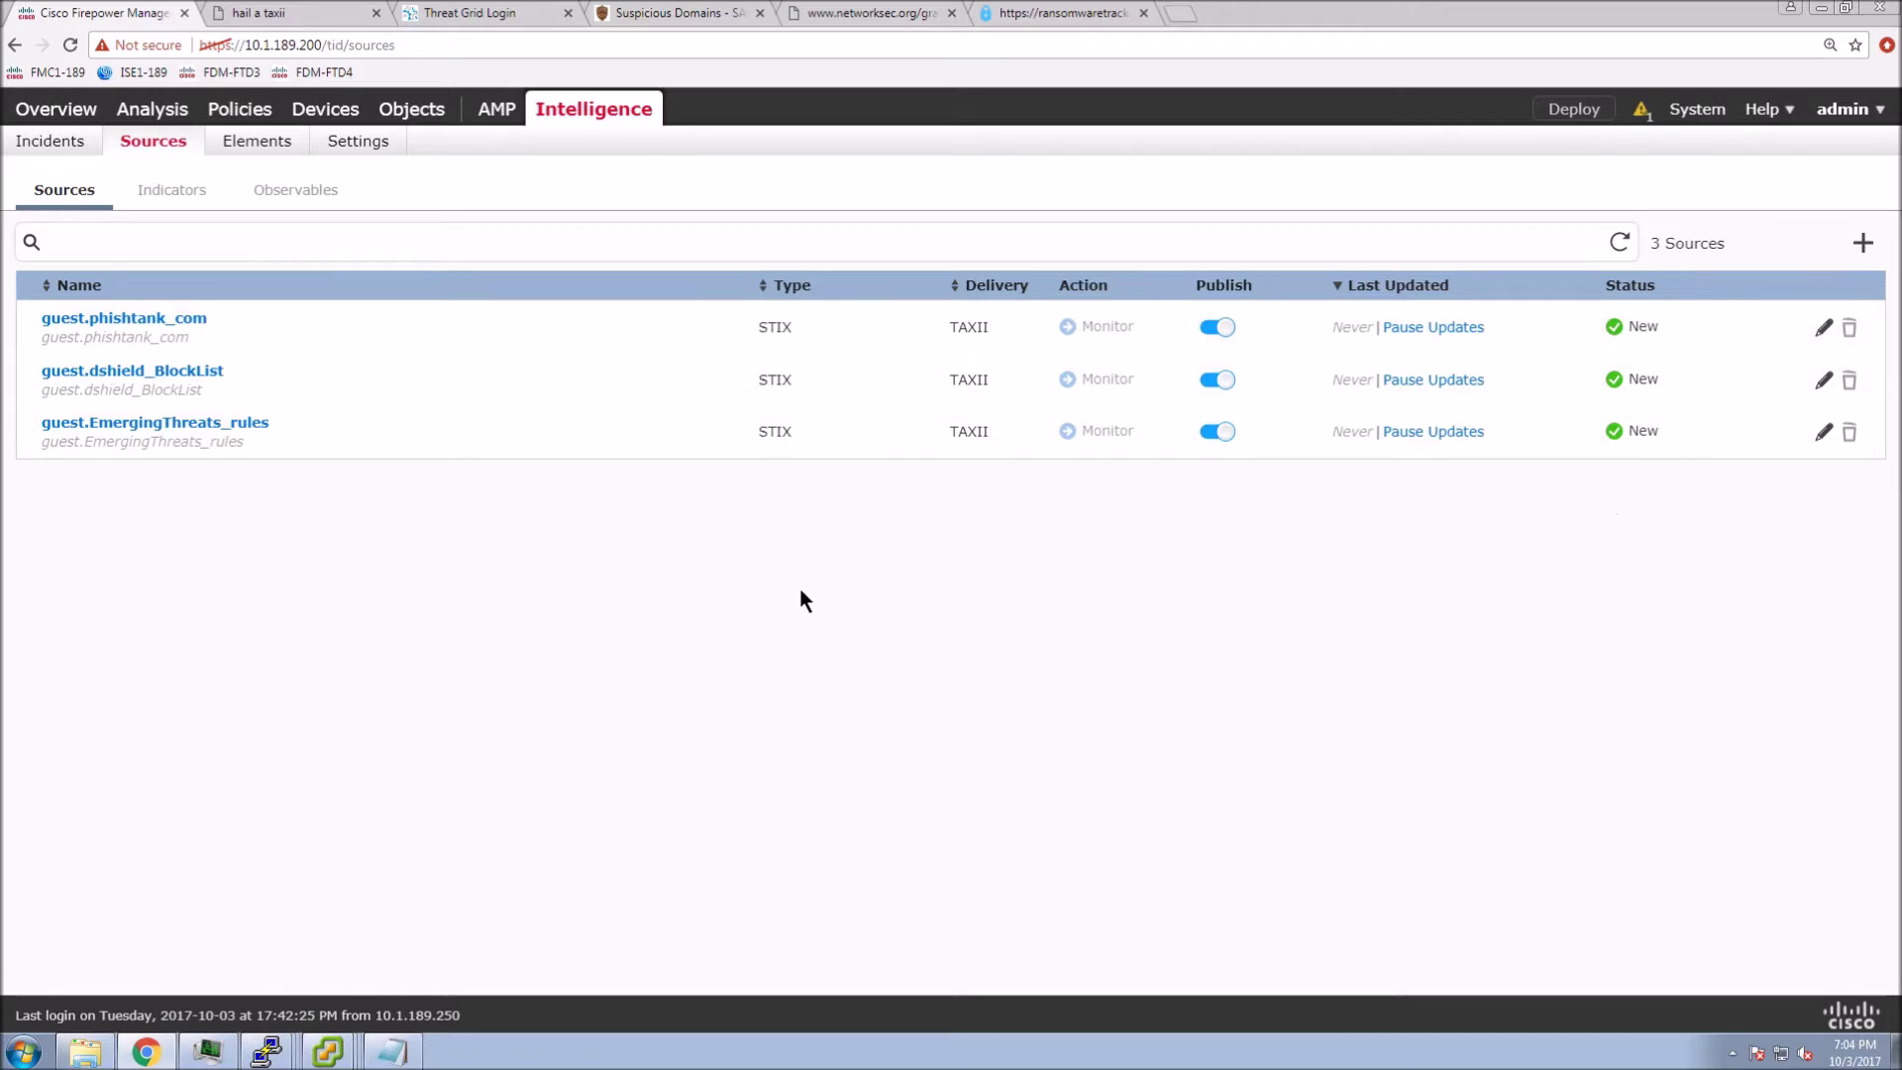
{"action": "left_click", "coordinate": [171, 191]}
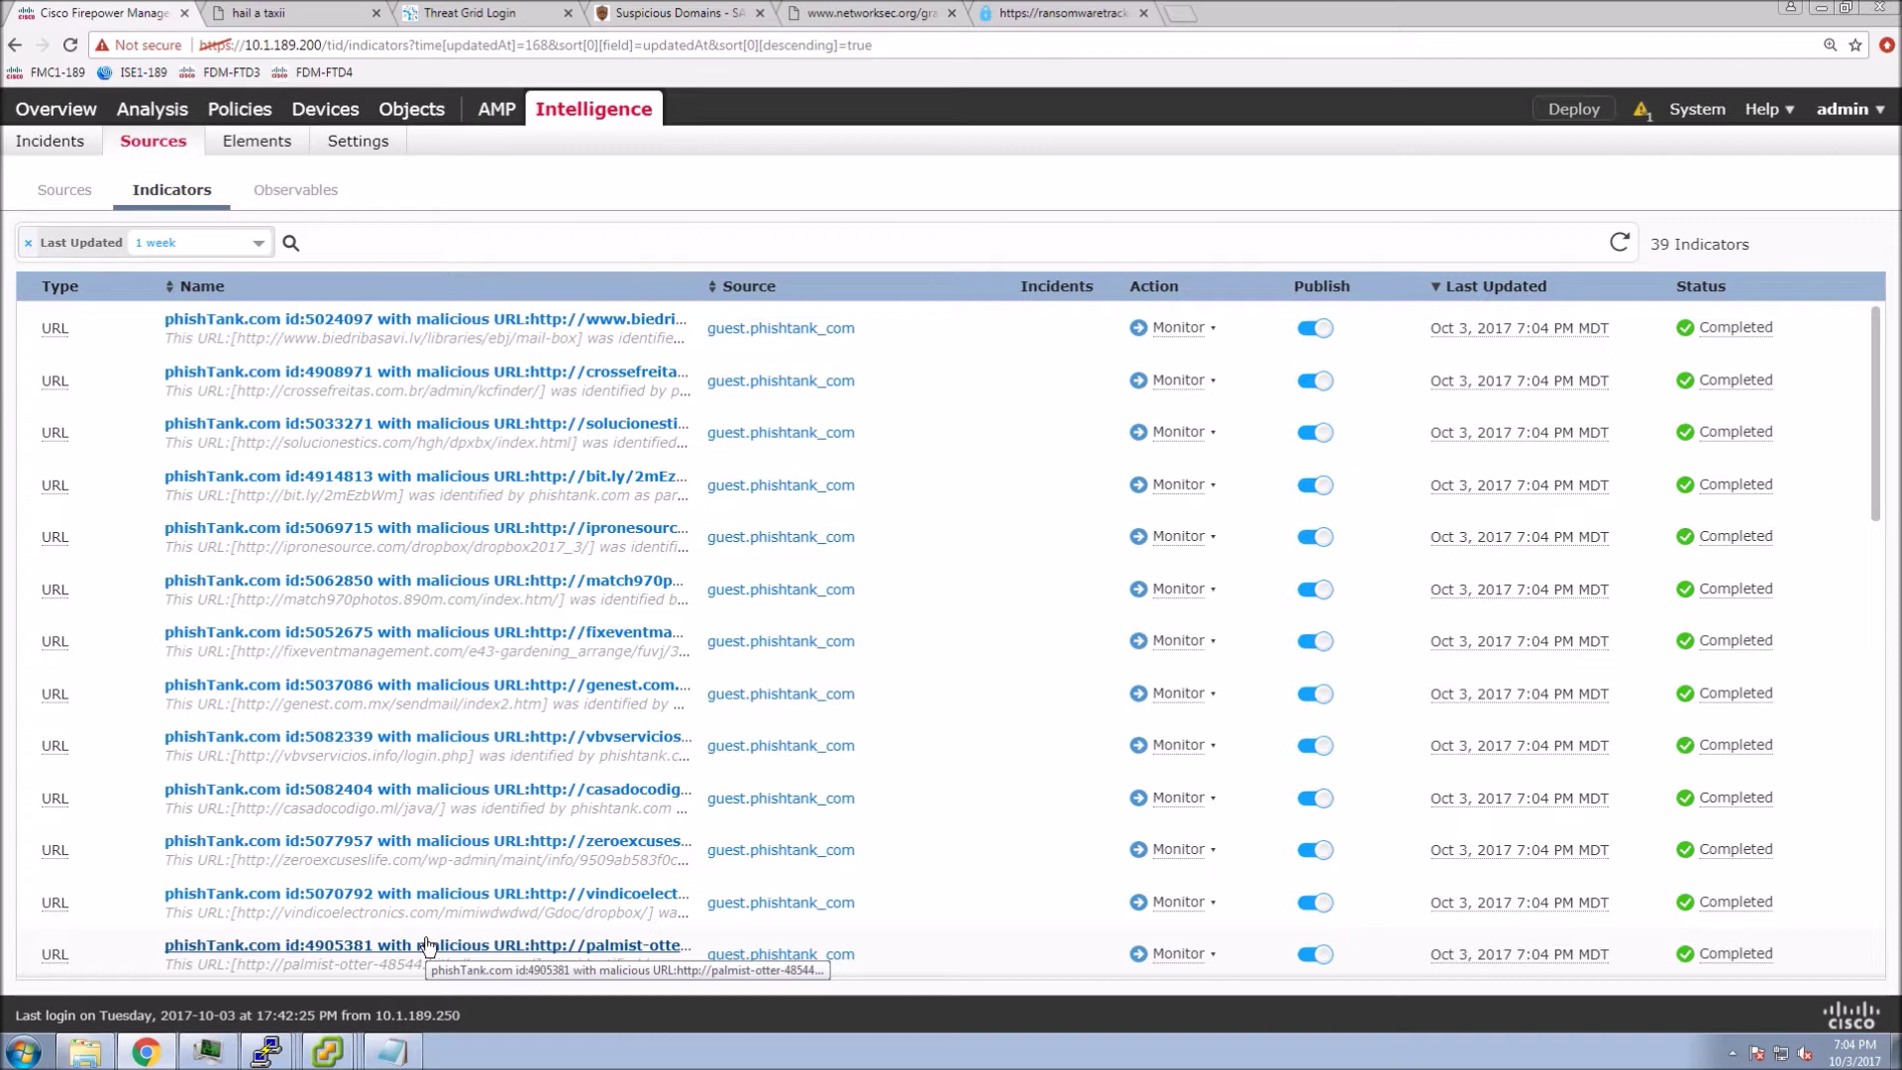
- Inspect the Observables list and its action choices without changing anything
{"action": "left_click", "coordinate": [293, 189]}
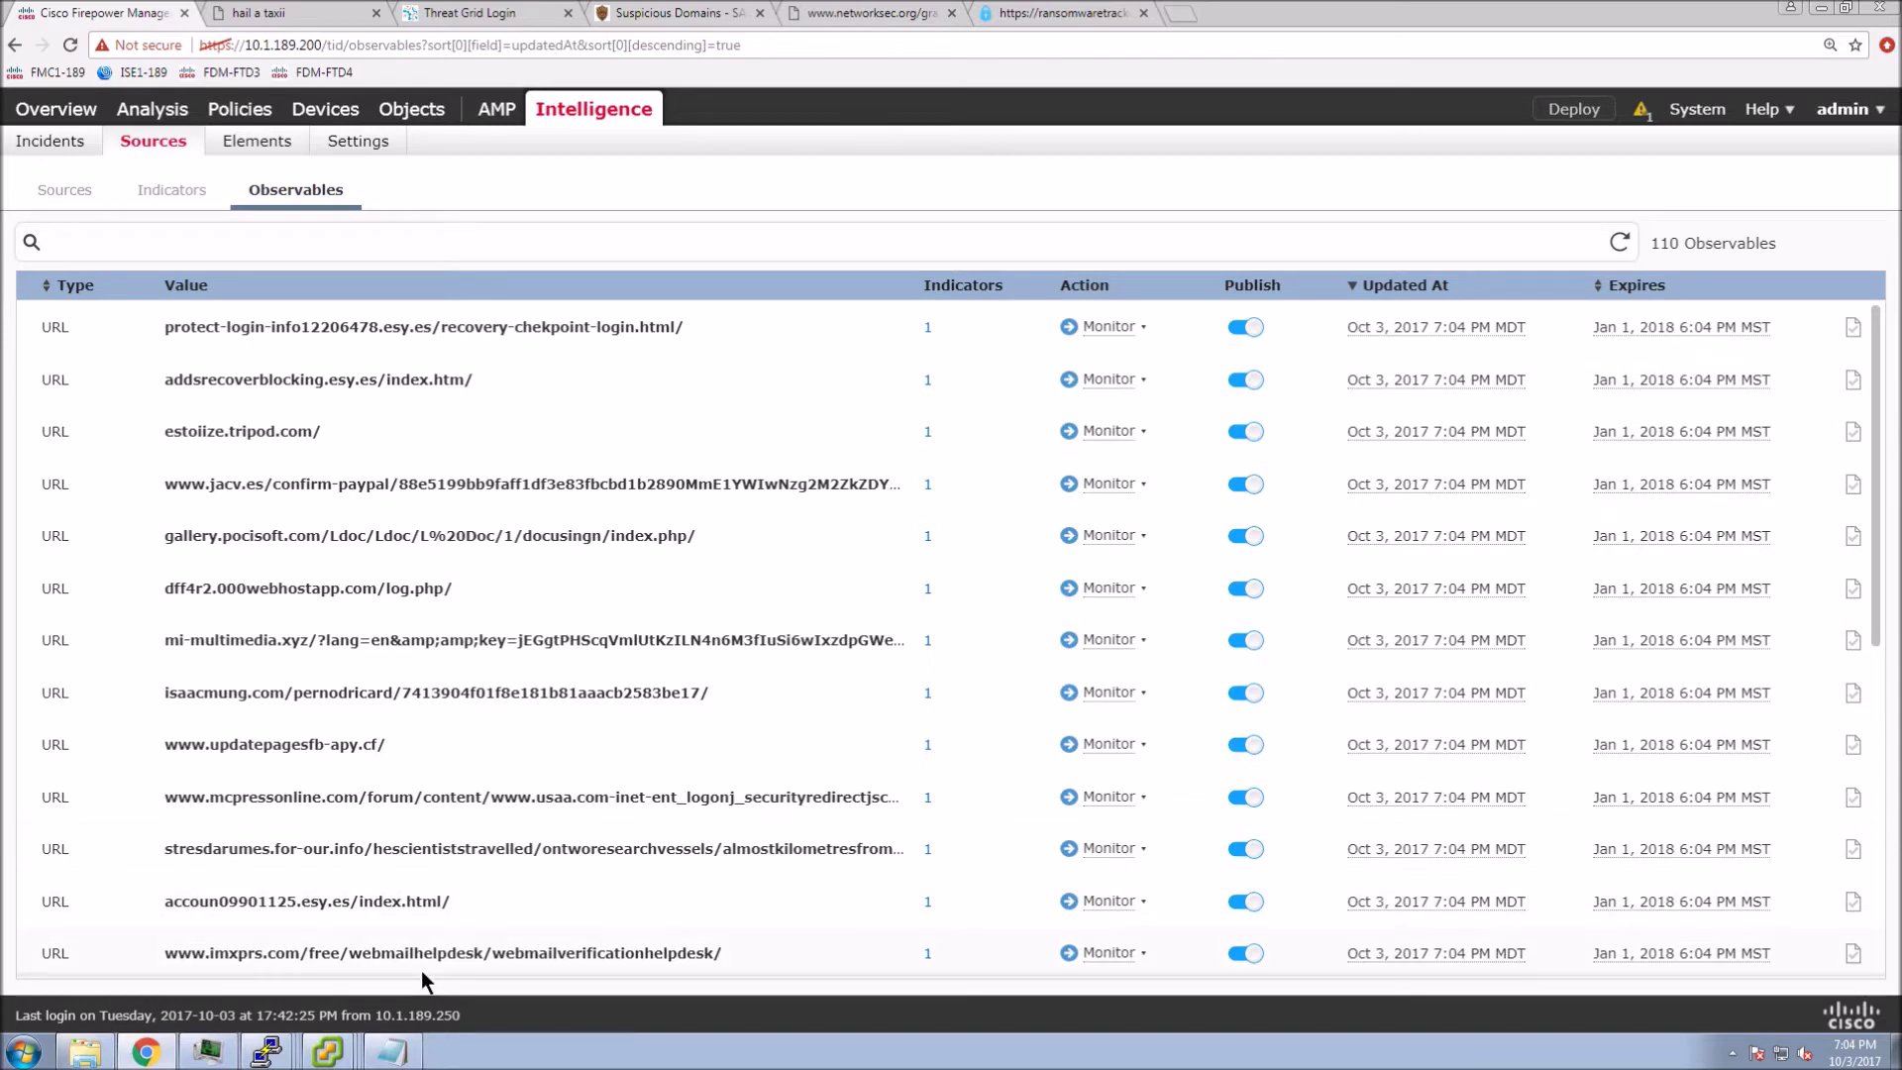
{"action": "left_click", "coordinate": [1143, 326]}
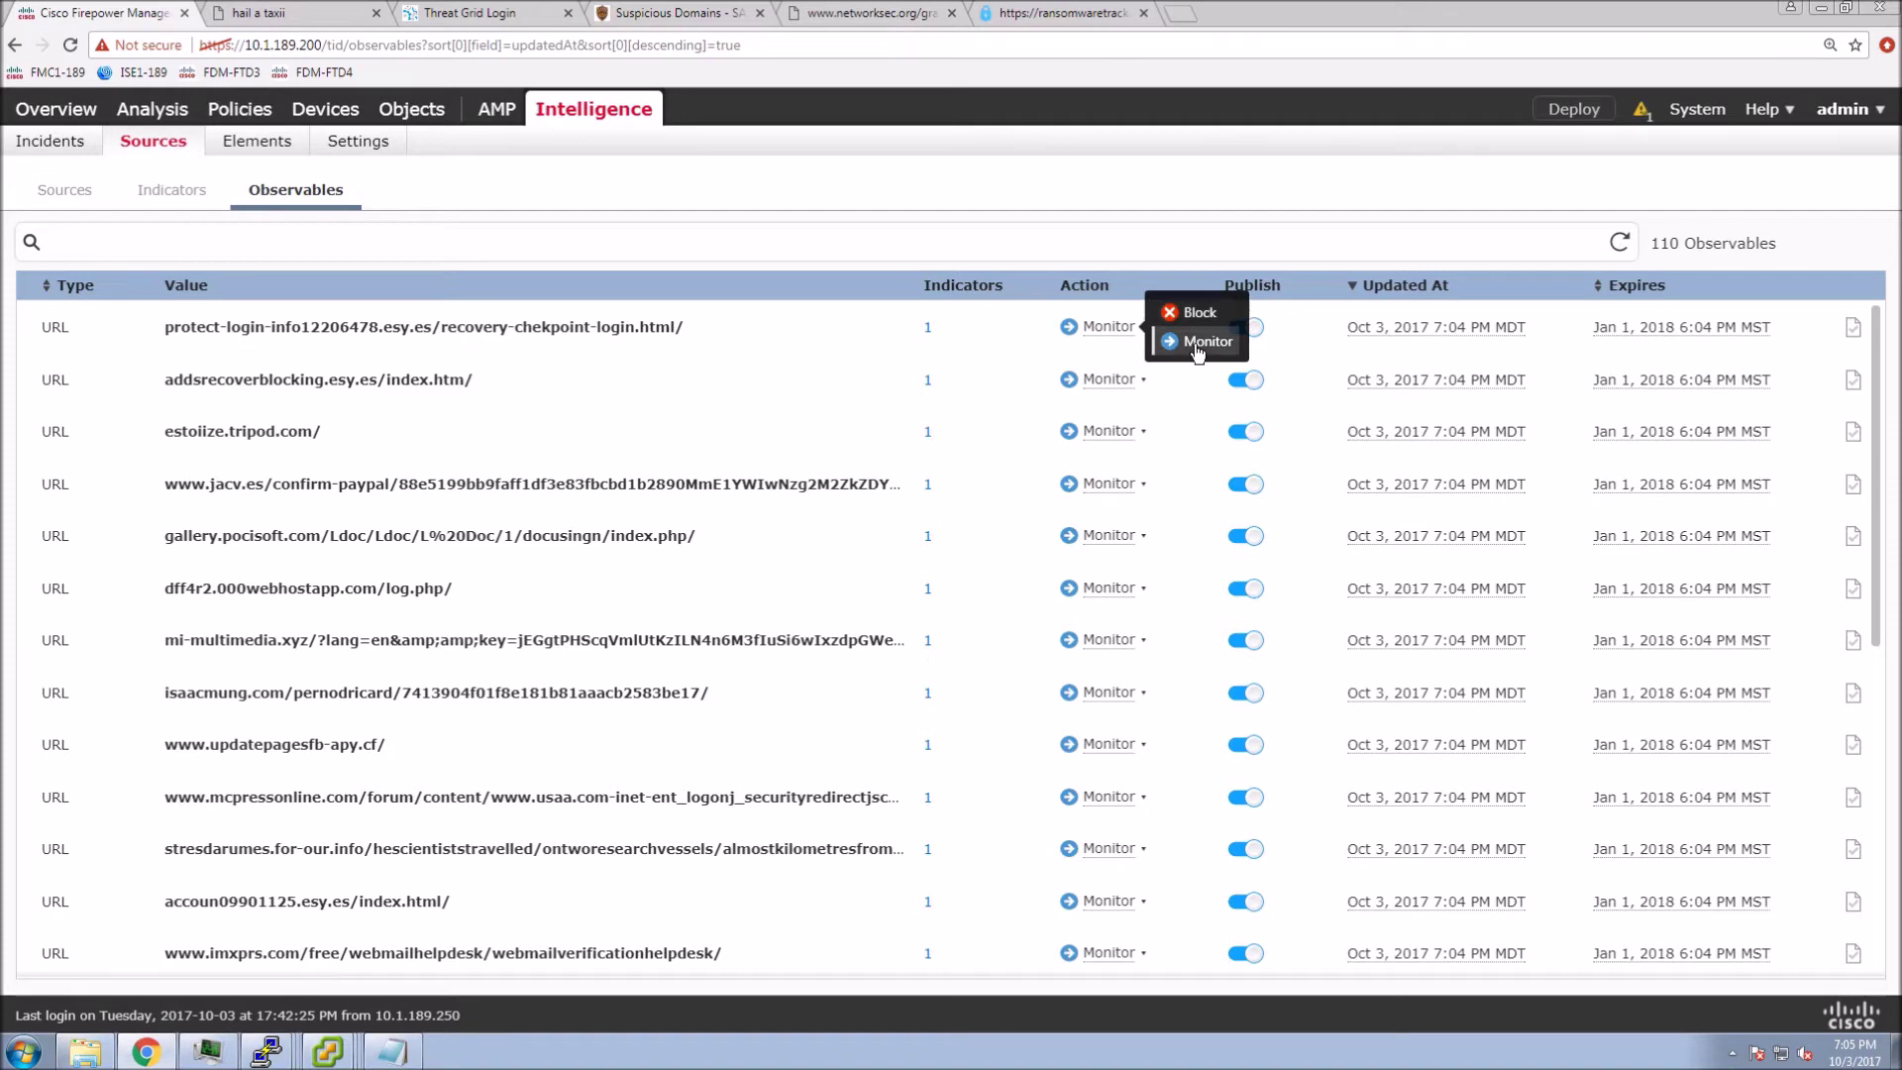
{"action": "left_click", "coordinate": [967, 404]}
{"action": "left_click", "coordinate": [781, 230]}
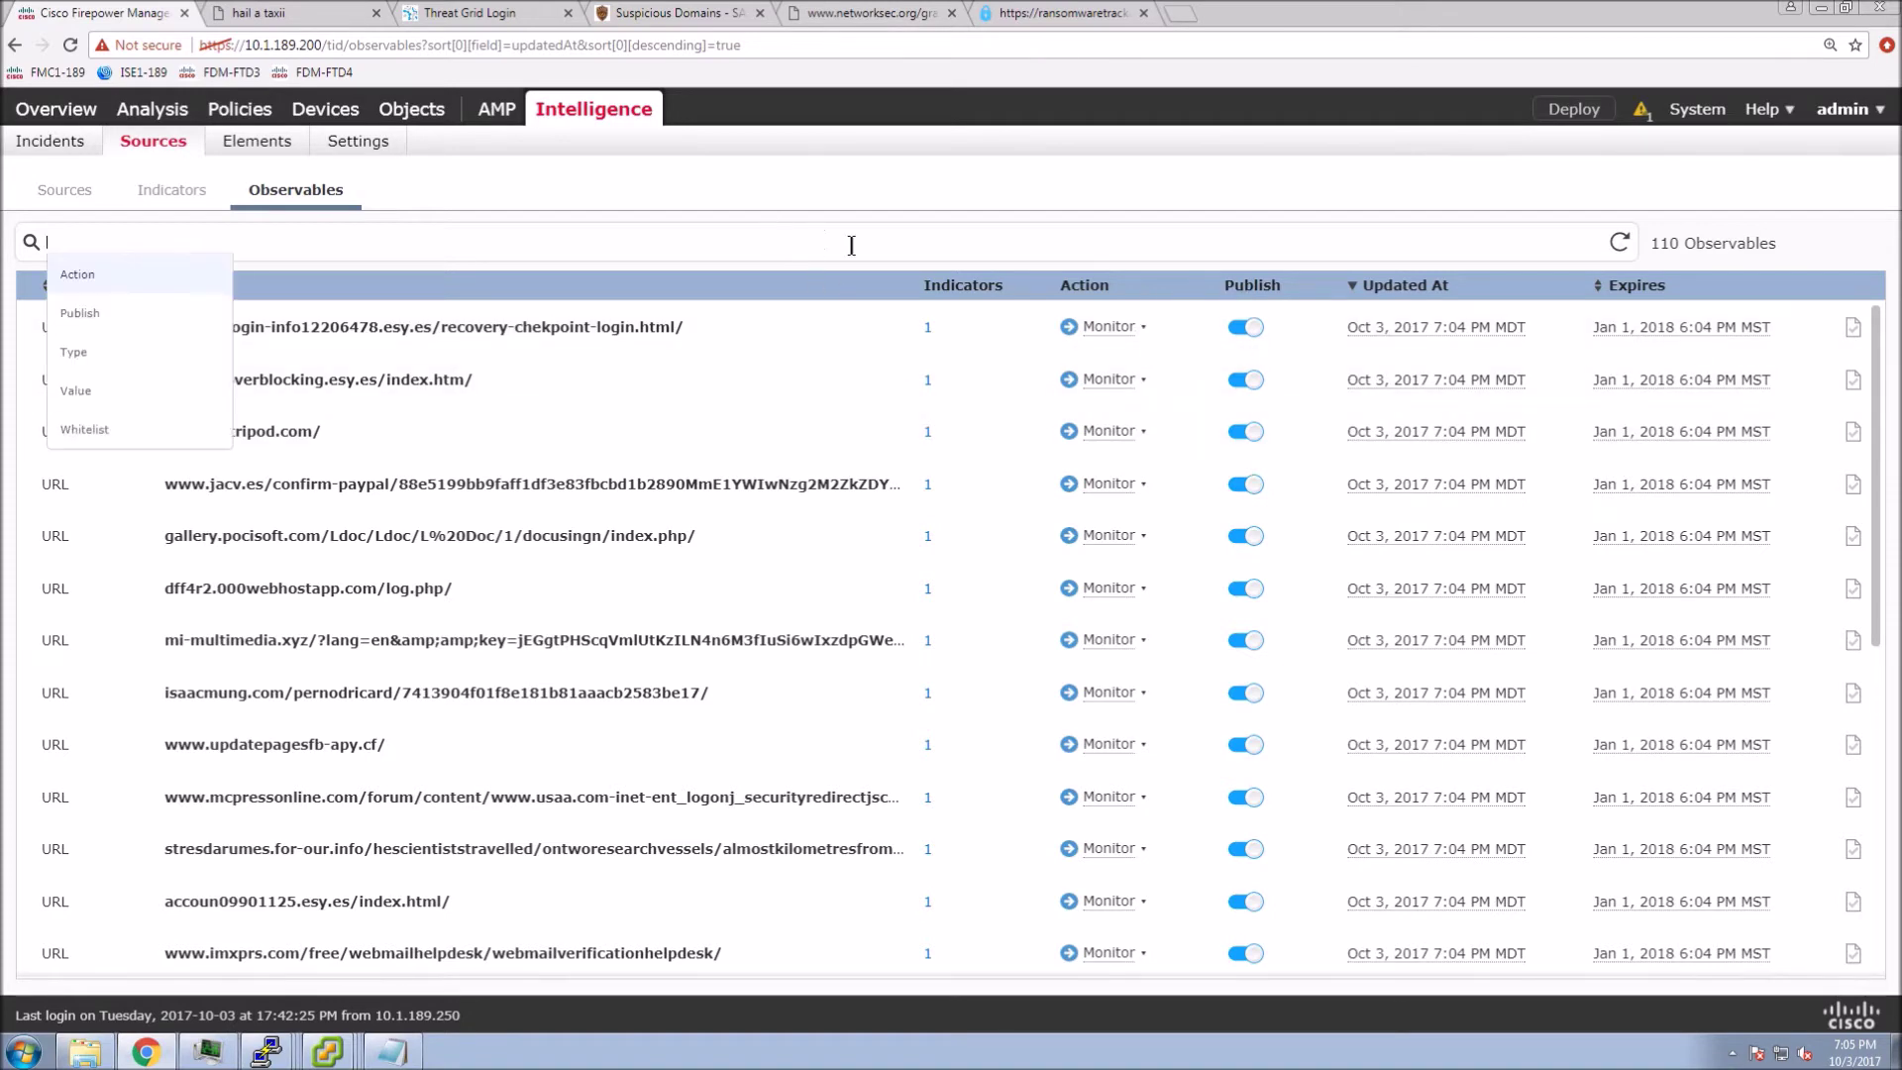
- Refresh indicators until 669 arrive, check the sources, and open phishTank indicator 5078854's details
{"action": "left_click", "coordinate": [154, 197]}
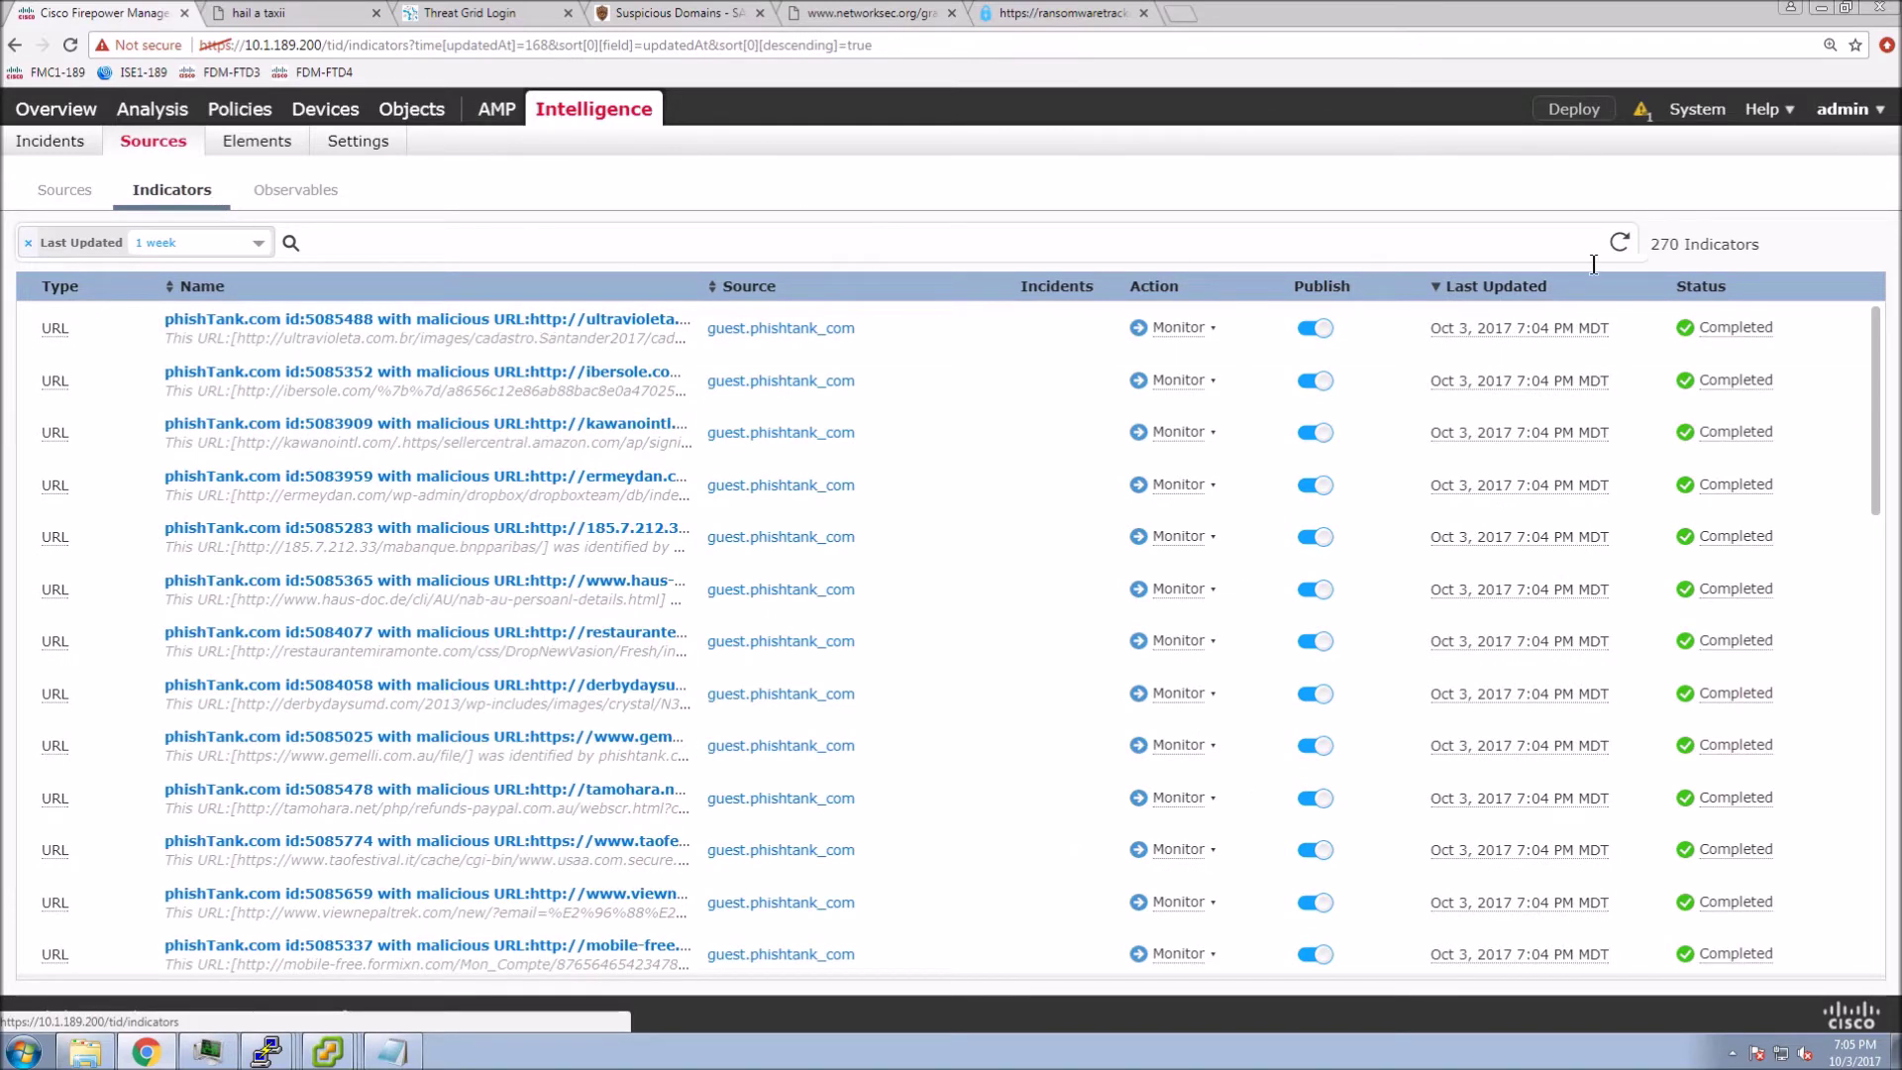
{"action": "left_click", "coordinate": [1619, 243]}
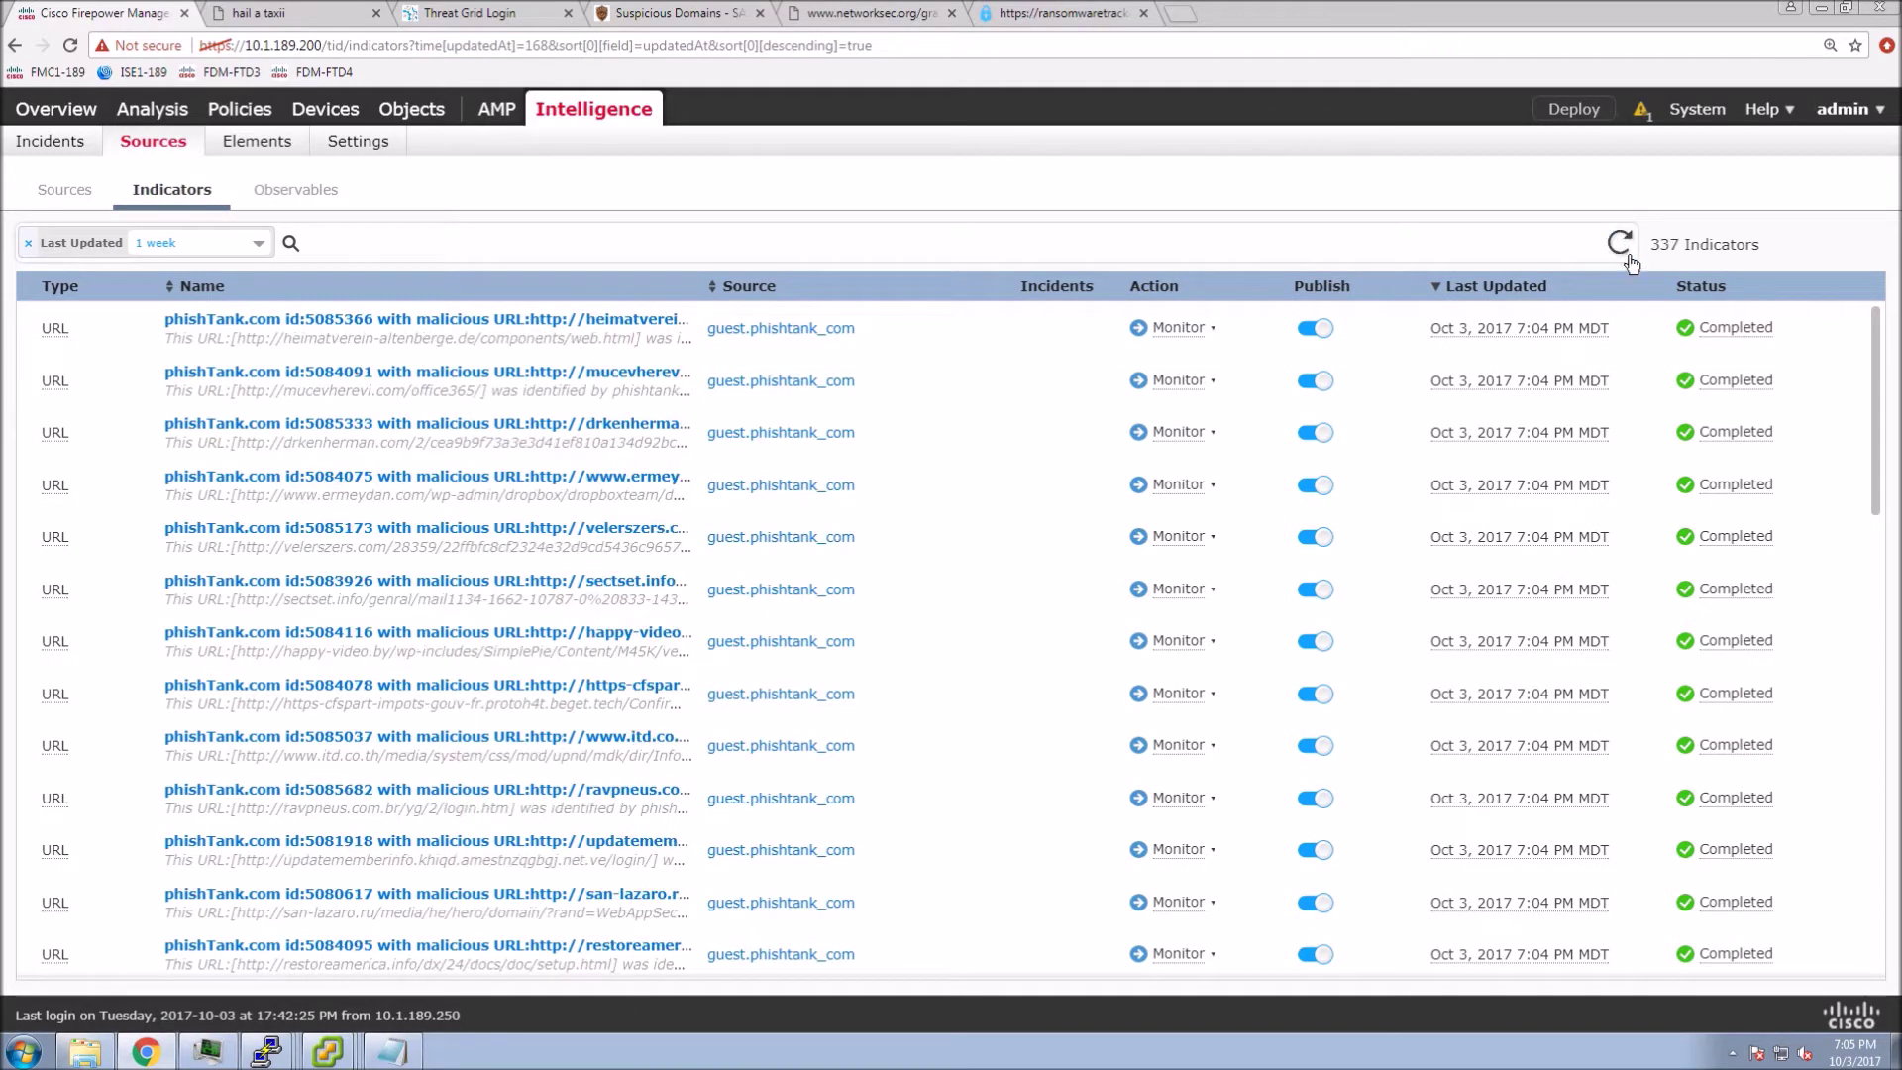
{"action": "left_click", "coordinate": [1617, 249]}
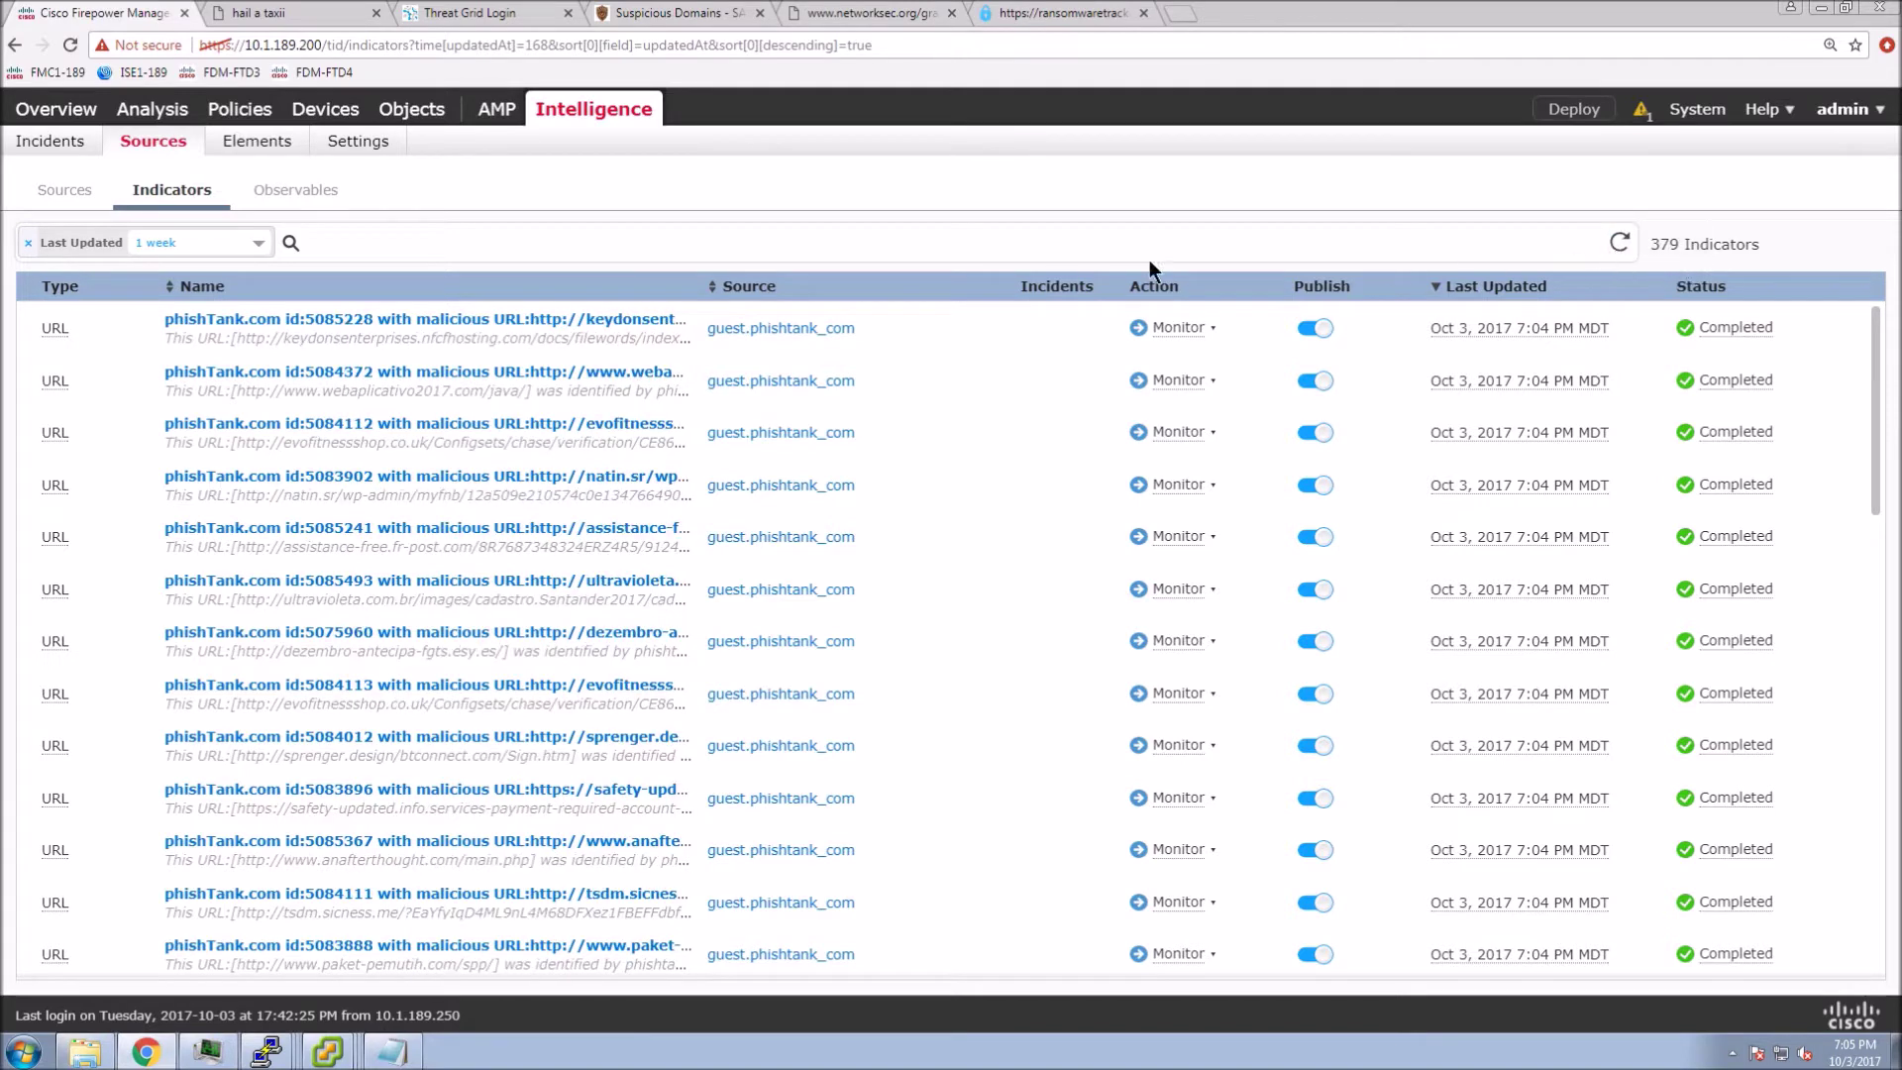
{"action": "left_click", "coordinate": [310, 196]}
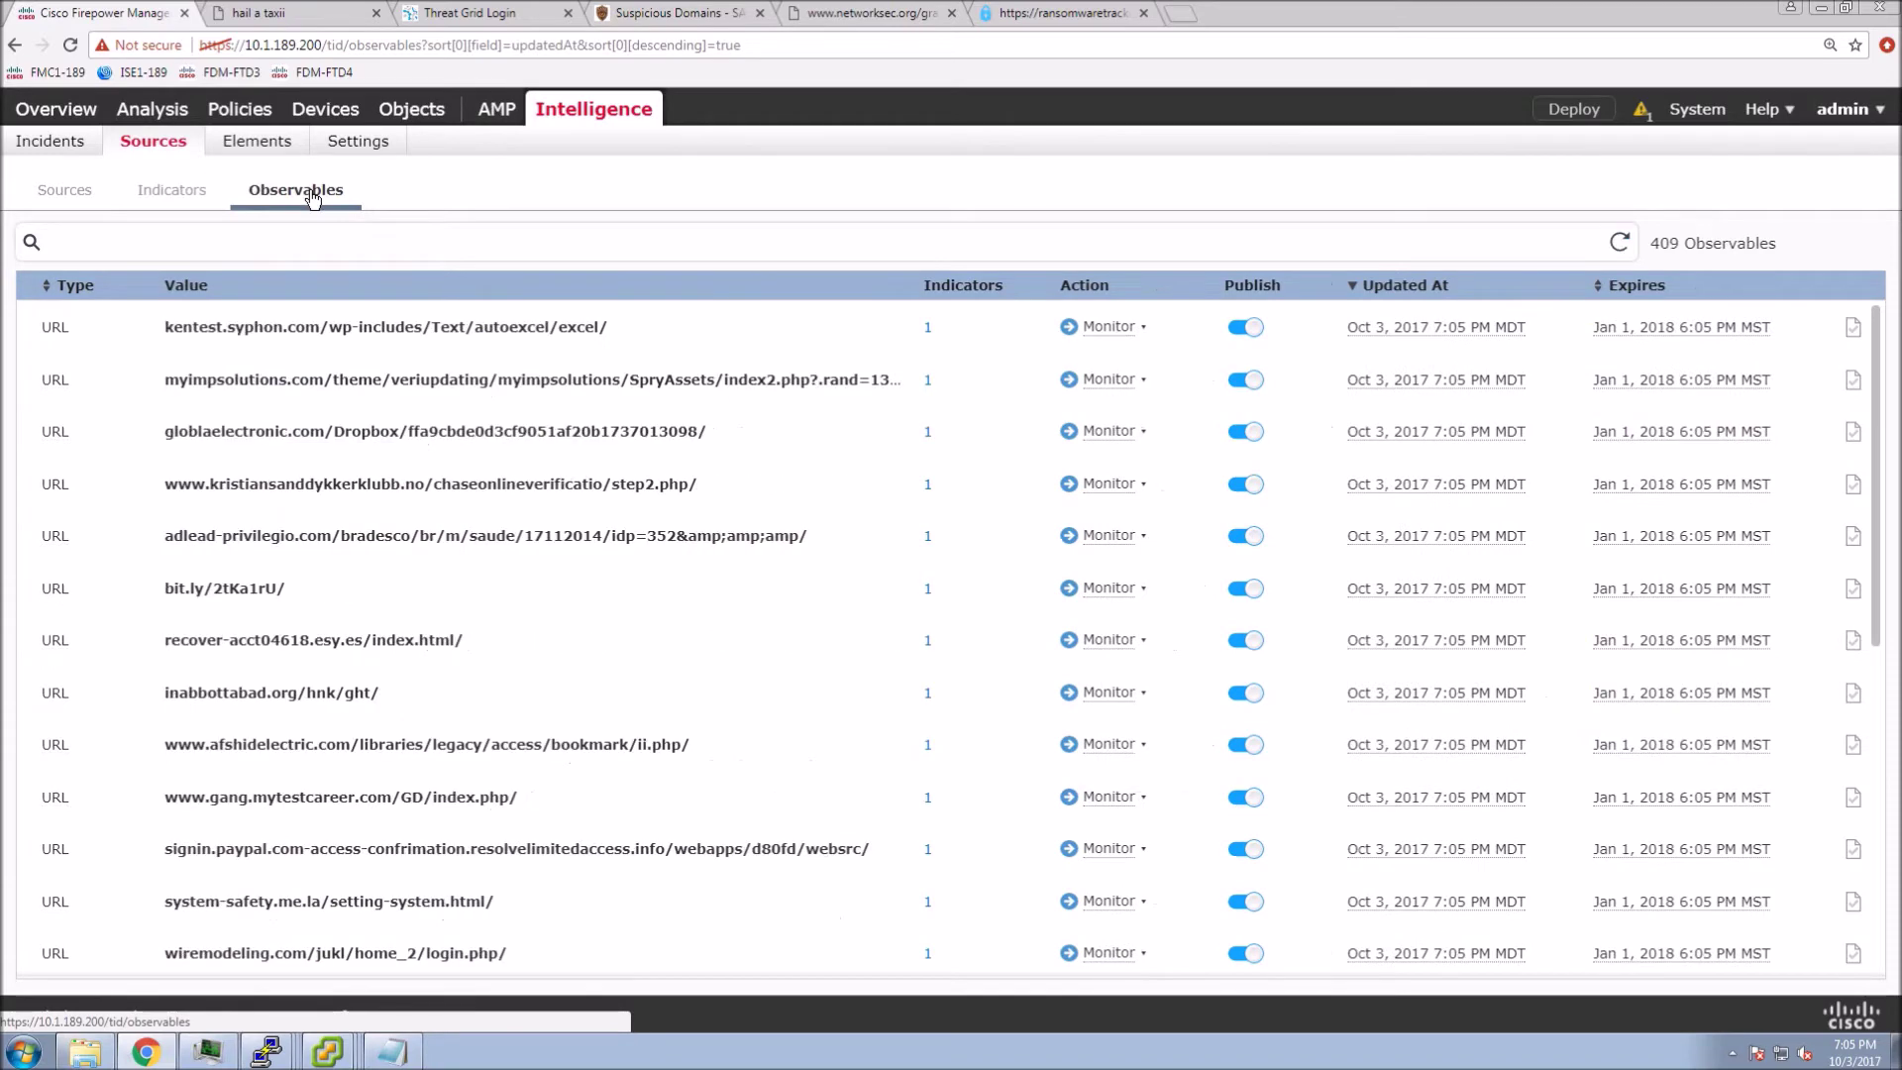
{"action": "left_click", "coordinate": [72, 185]}
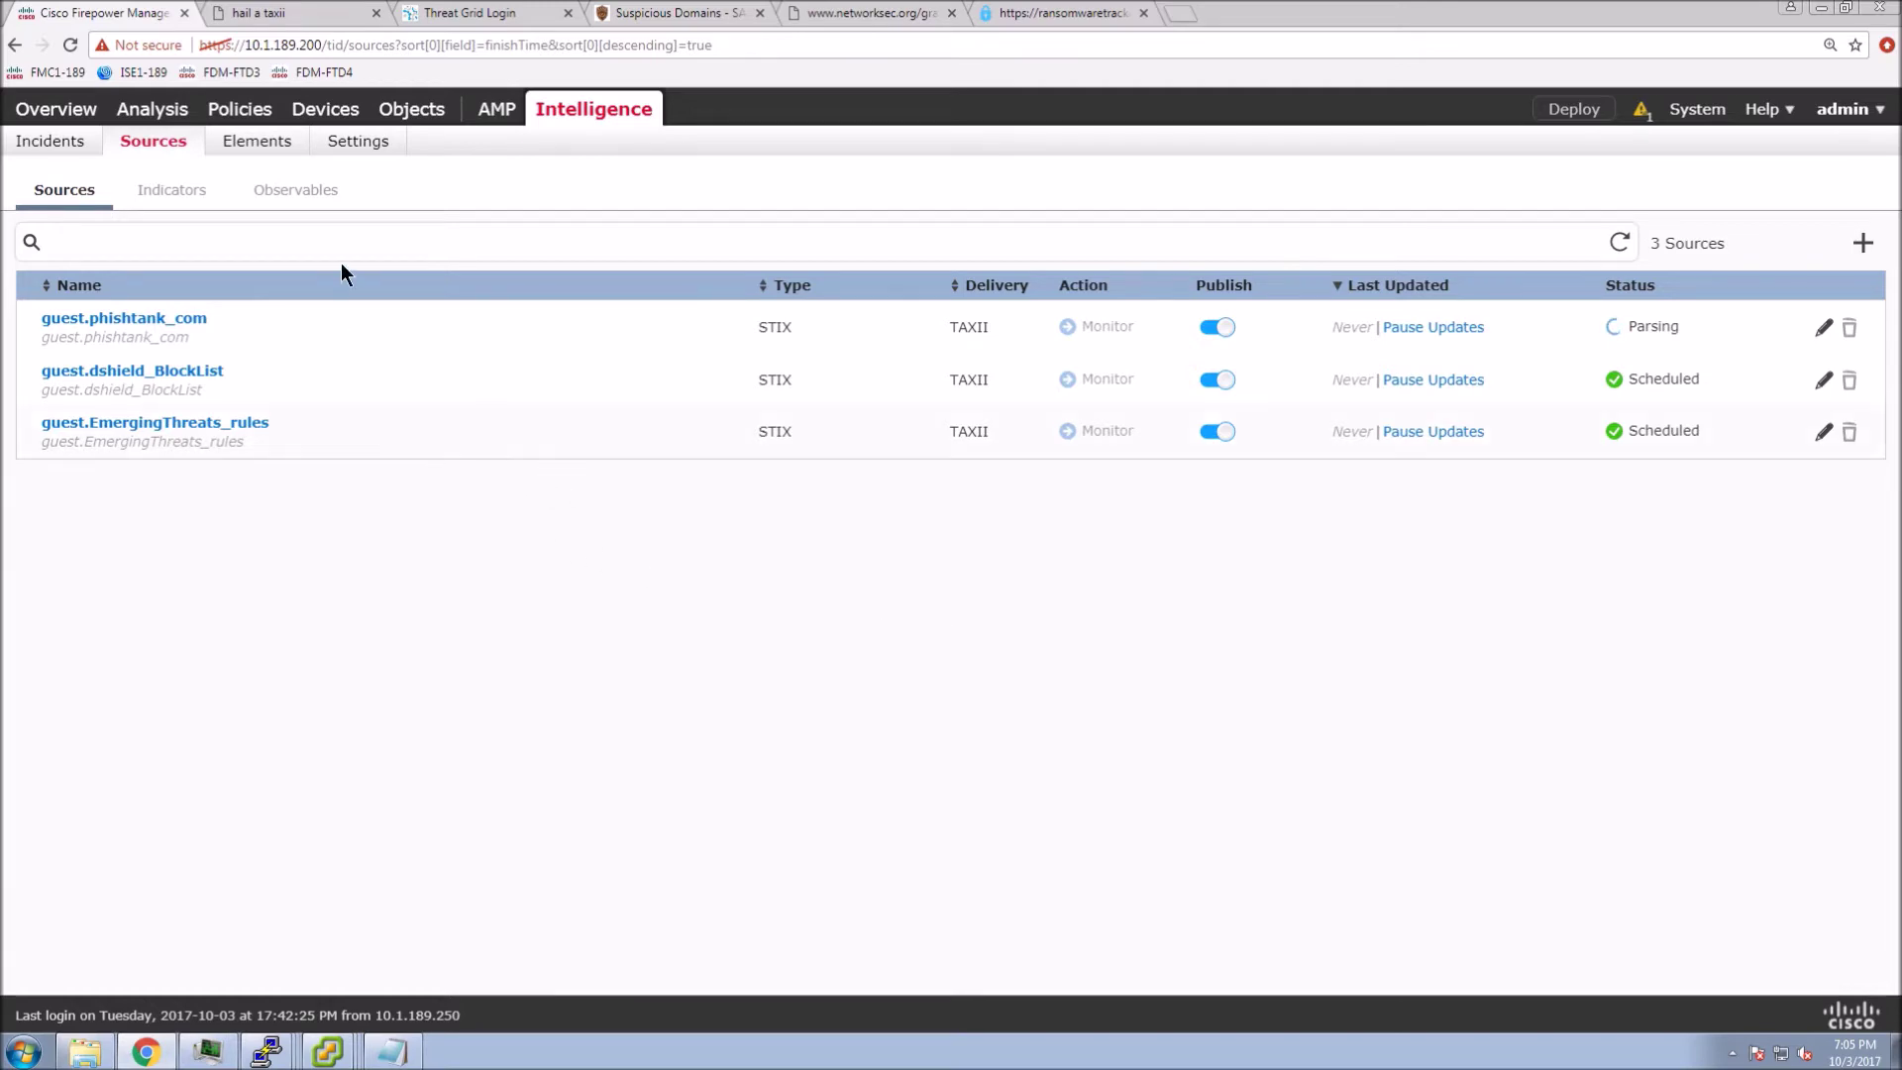
{"action": "left_click", "coordinate": [171, 198]}
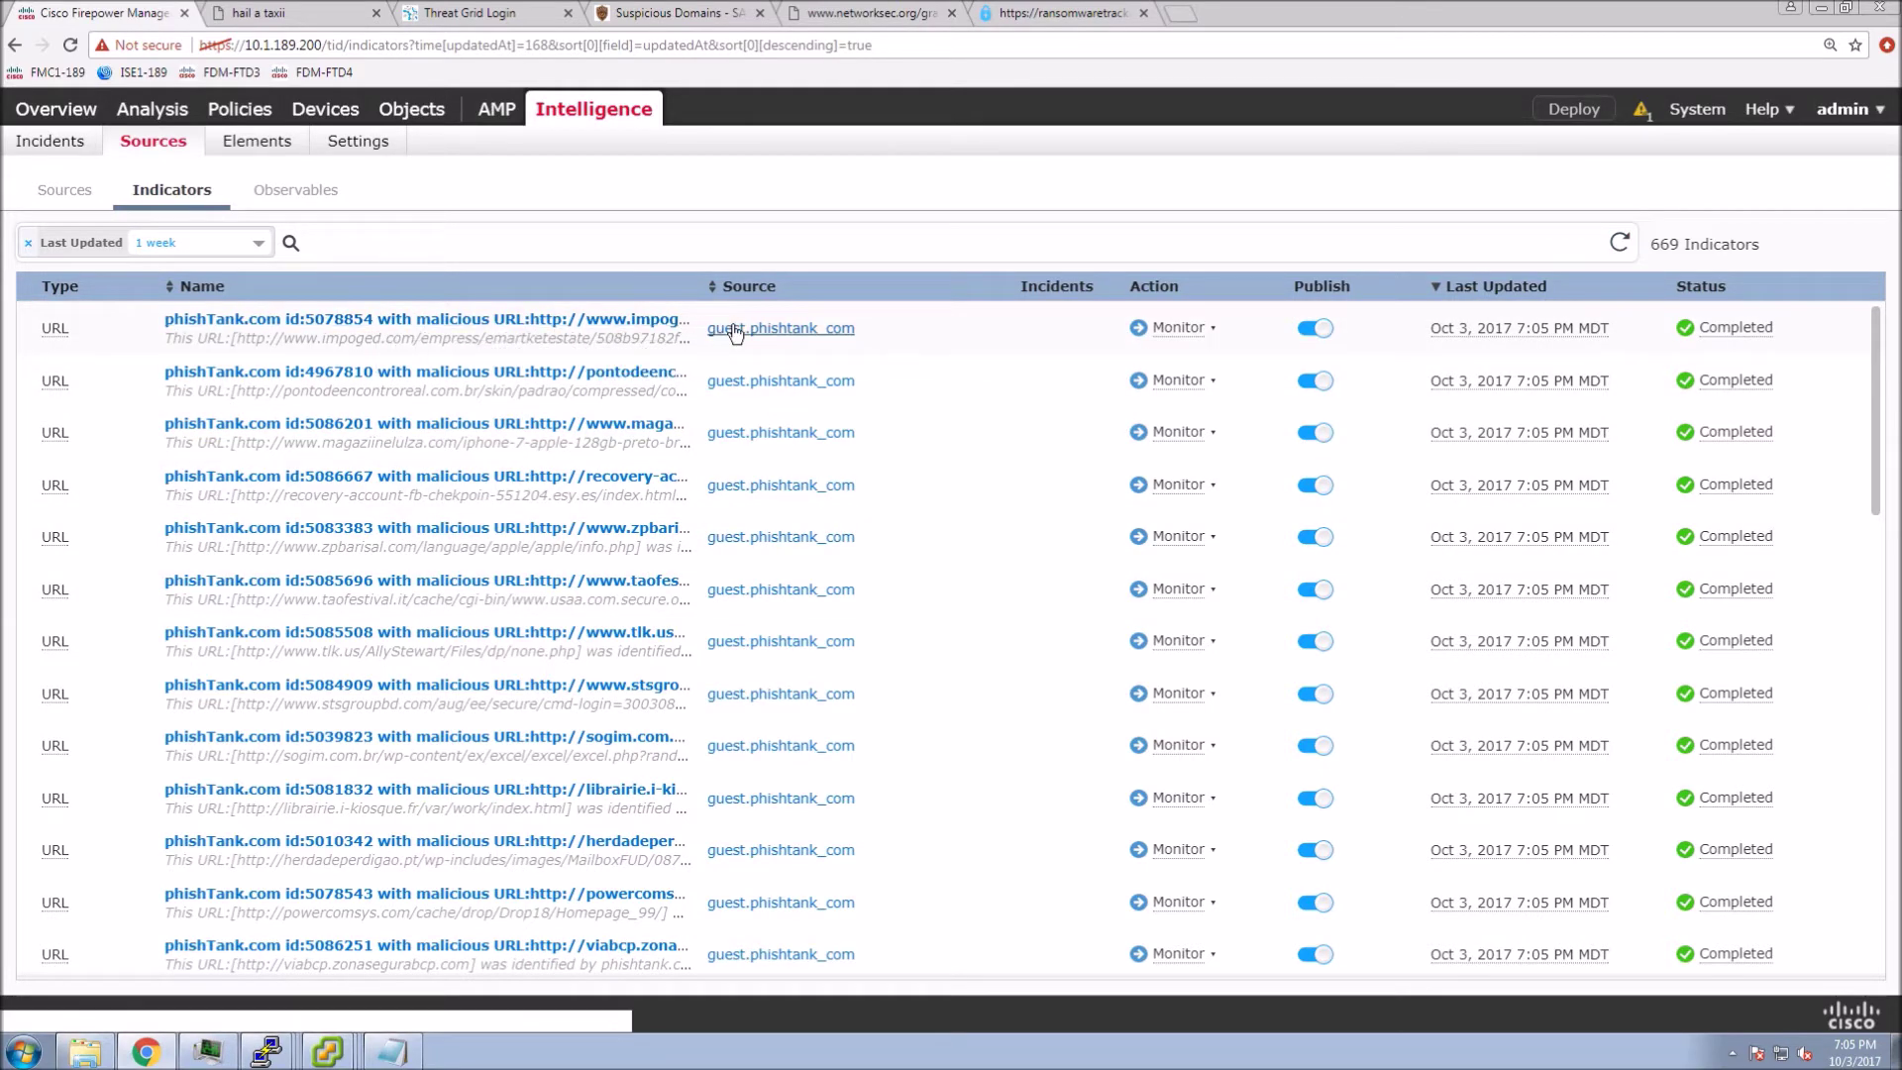
{"action": "left_click", "coordinate": [406, 319]}
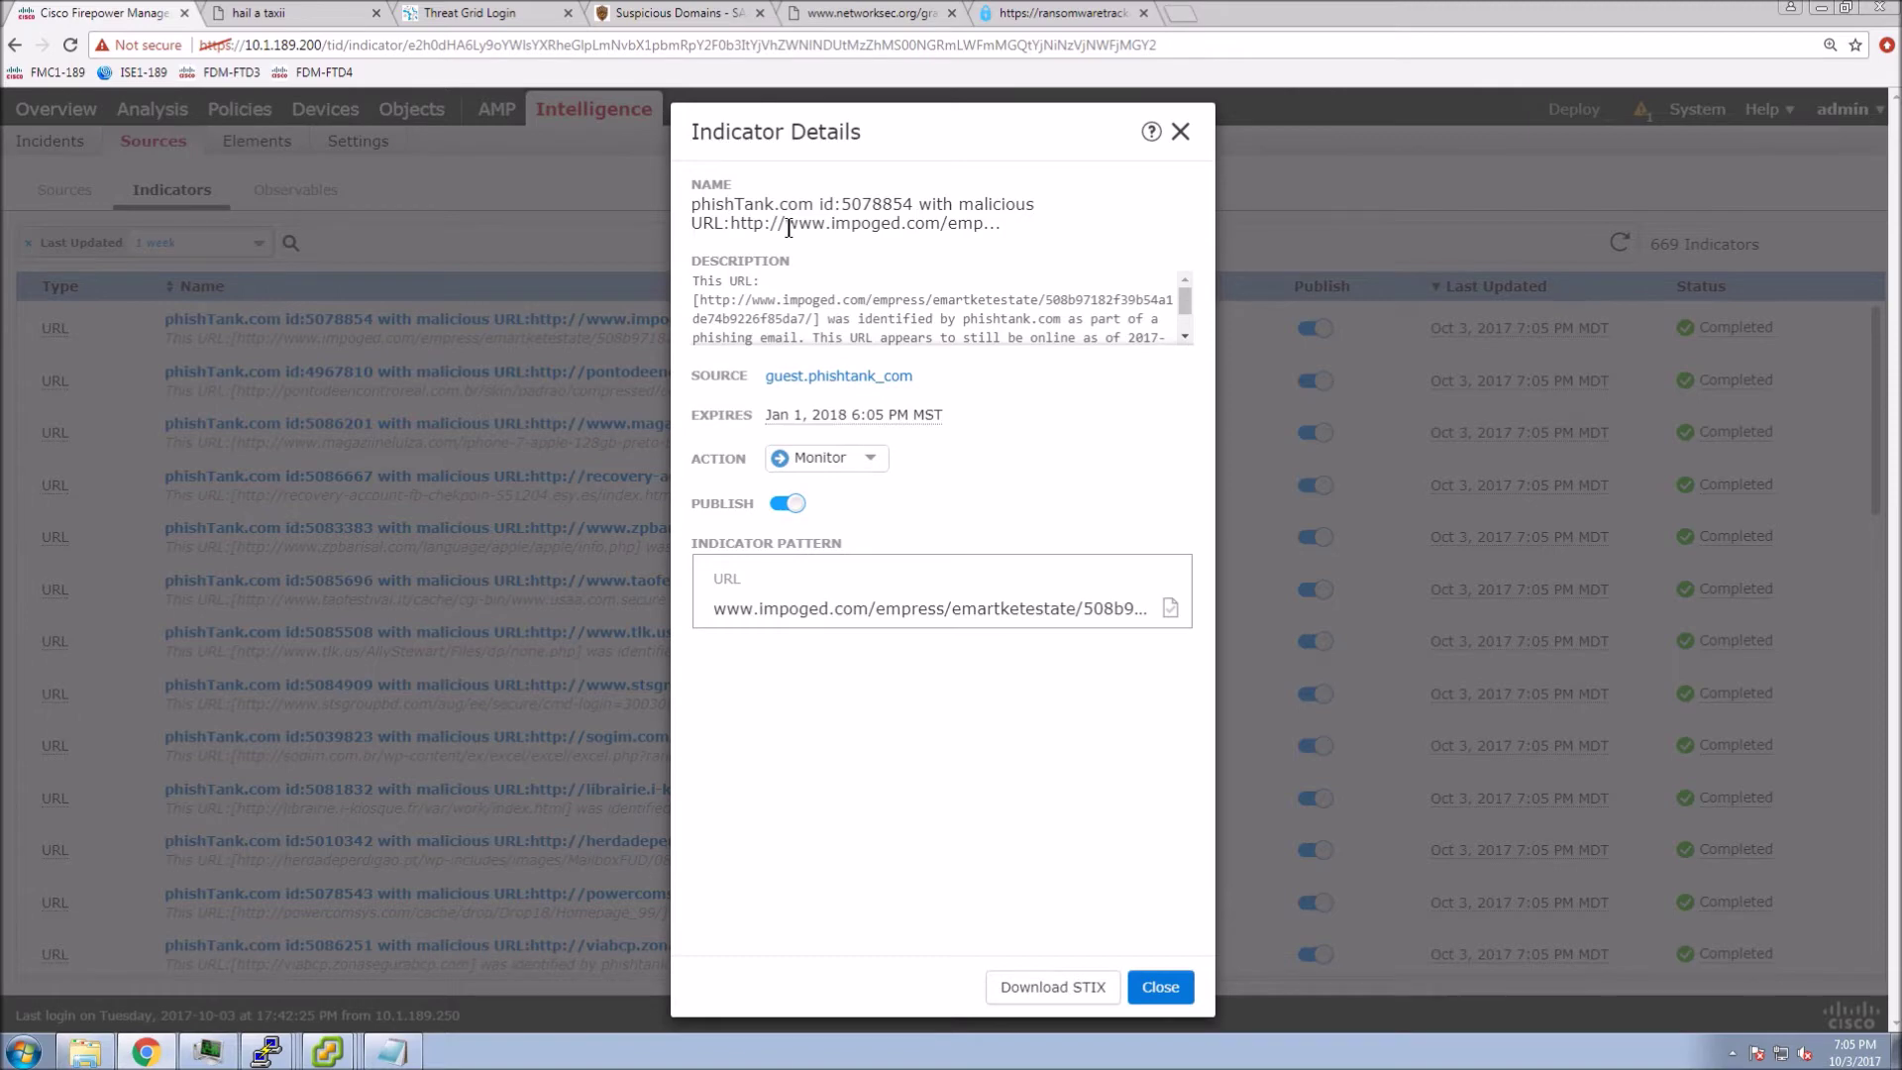
- Read the indicator's full description and malicious URL, leaving its action at Monitor
{"action": "left_click", "coordinate": [745, 311]}
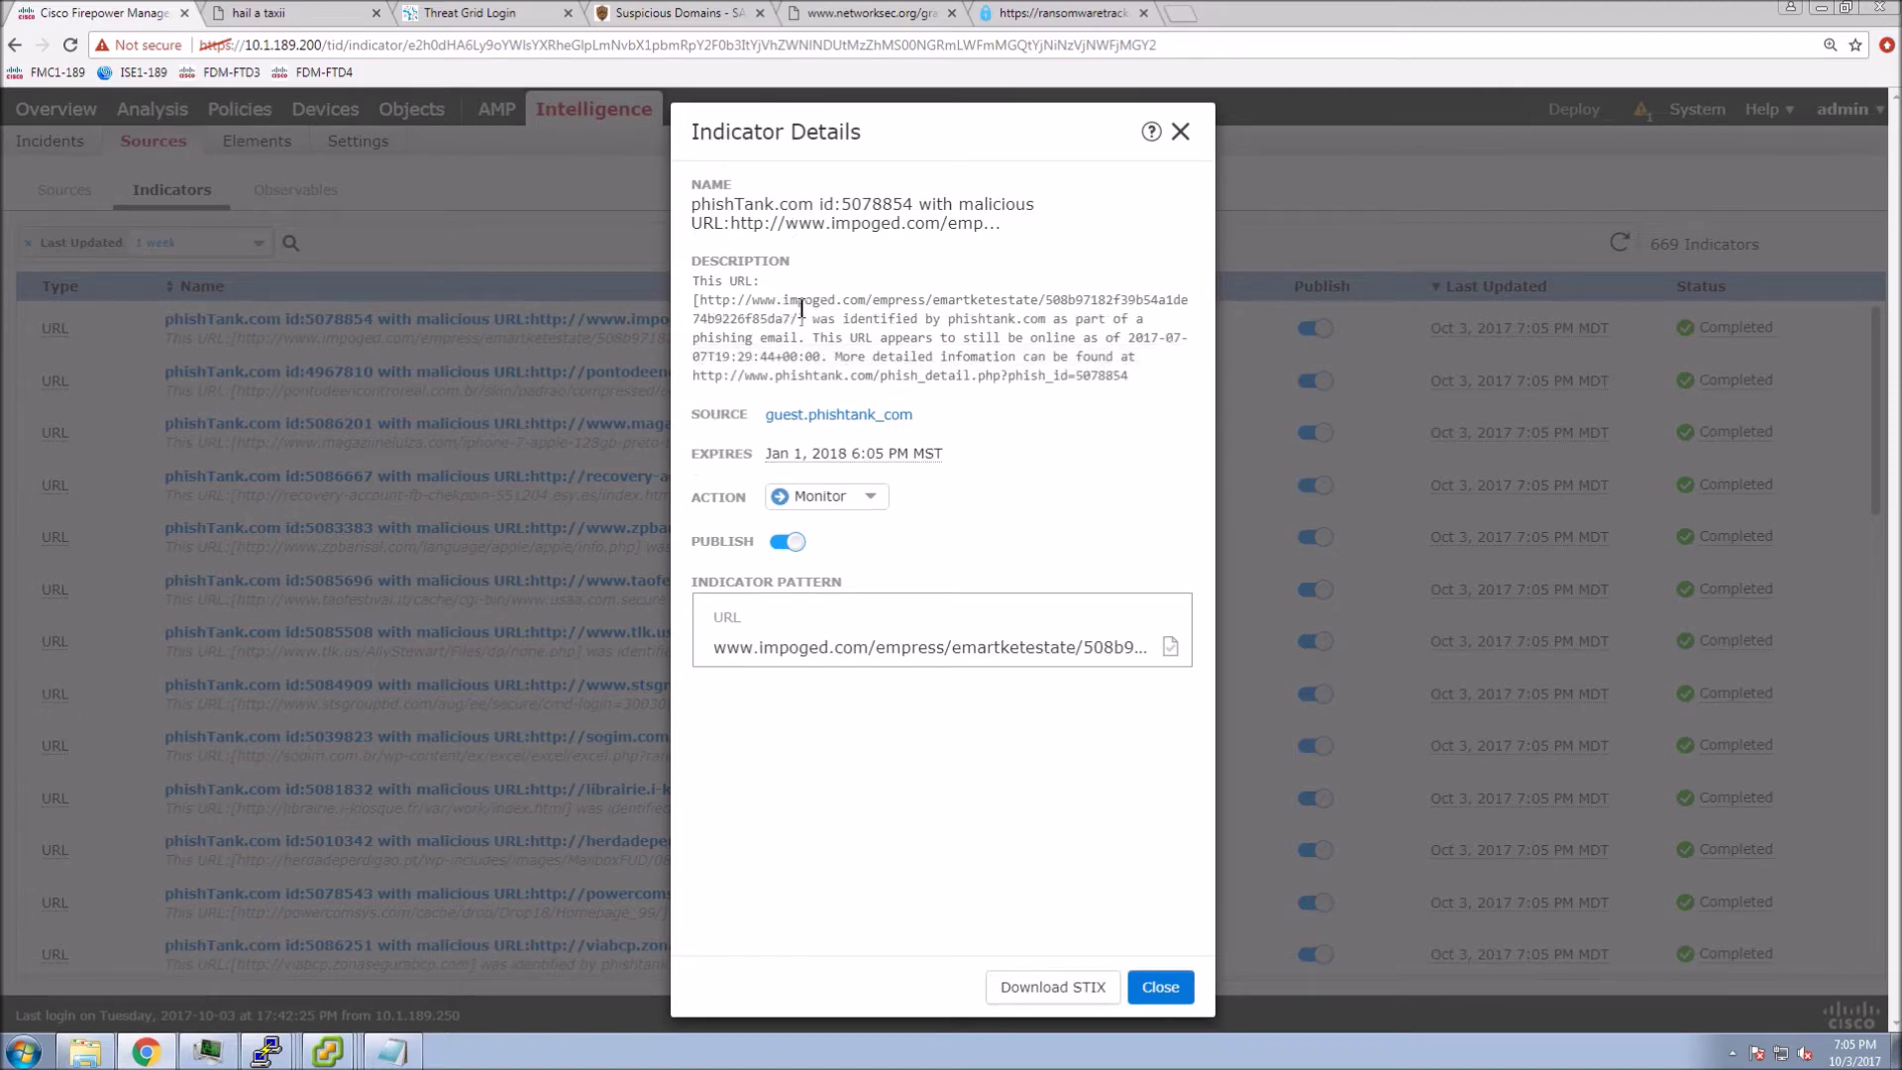
{"action": "left_click_drag", "start_coordinate": [752, 299], "coordinate": [793, 317]}
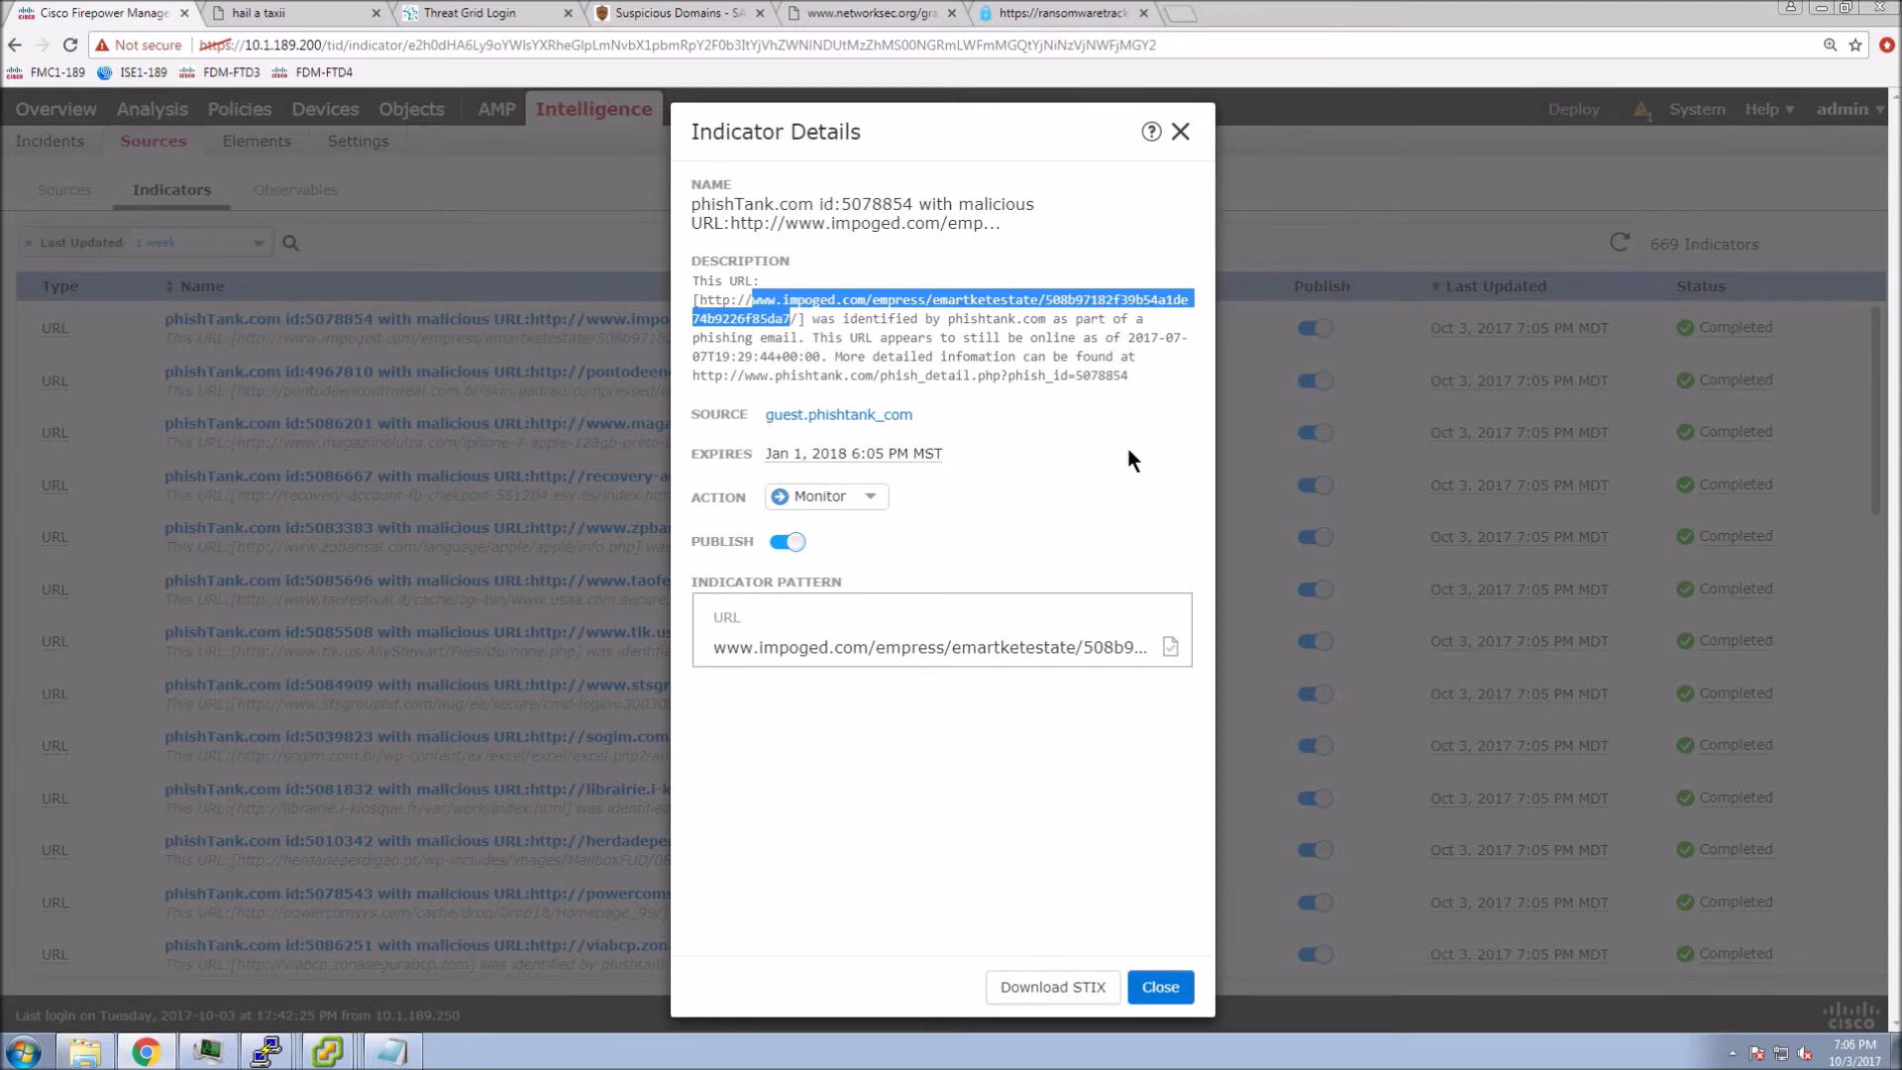
{"action": "left_click", "coordinate": [1108, 500]}
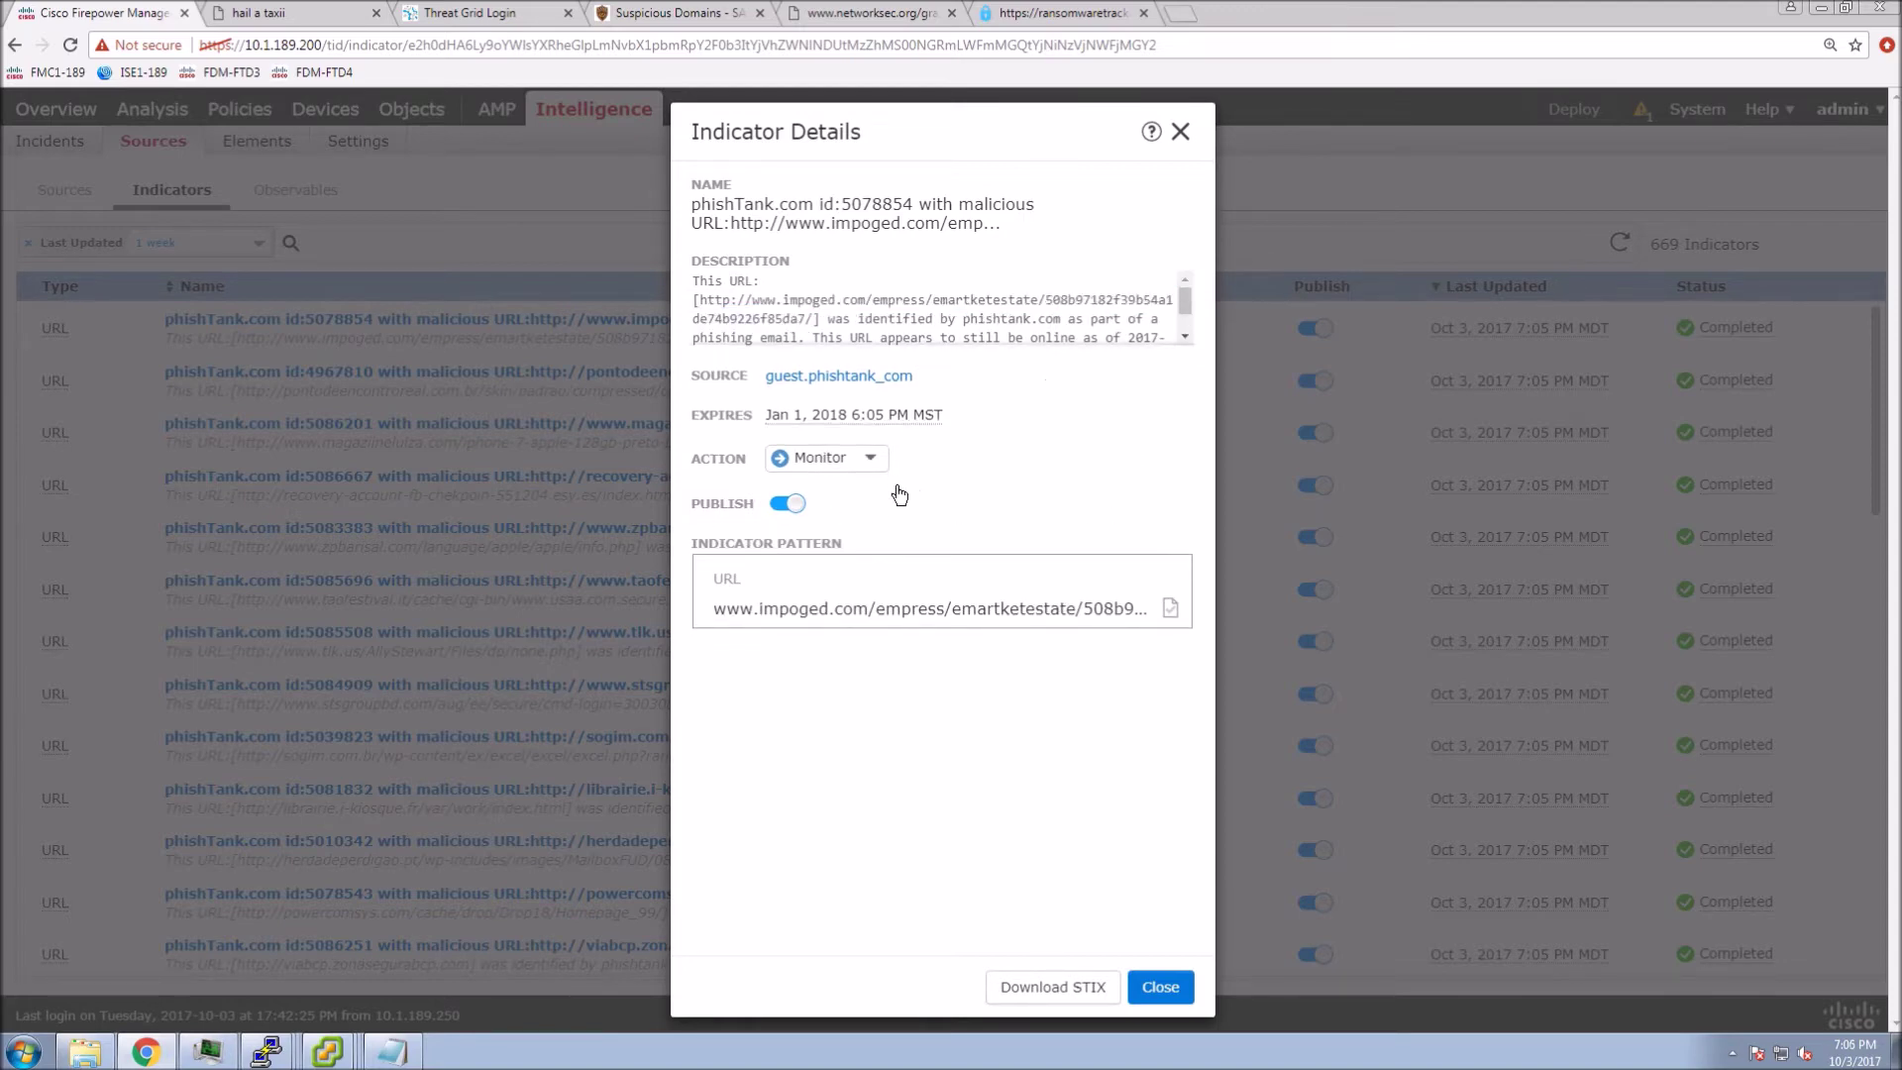
{"action": "left_click", "coordinate": [867, 461]}
{"action": "left_click", "coordinate": [1052, 520]}
- Download the indicator as a STIX file, view it in Notepad, then close the details
{"action": "left_click", "coordinate": [1053, 988]}
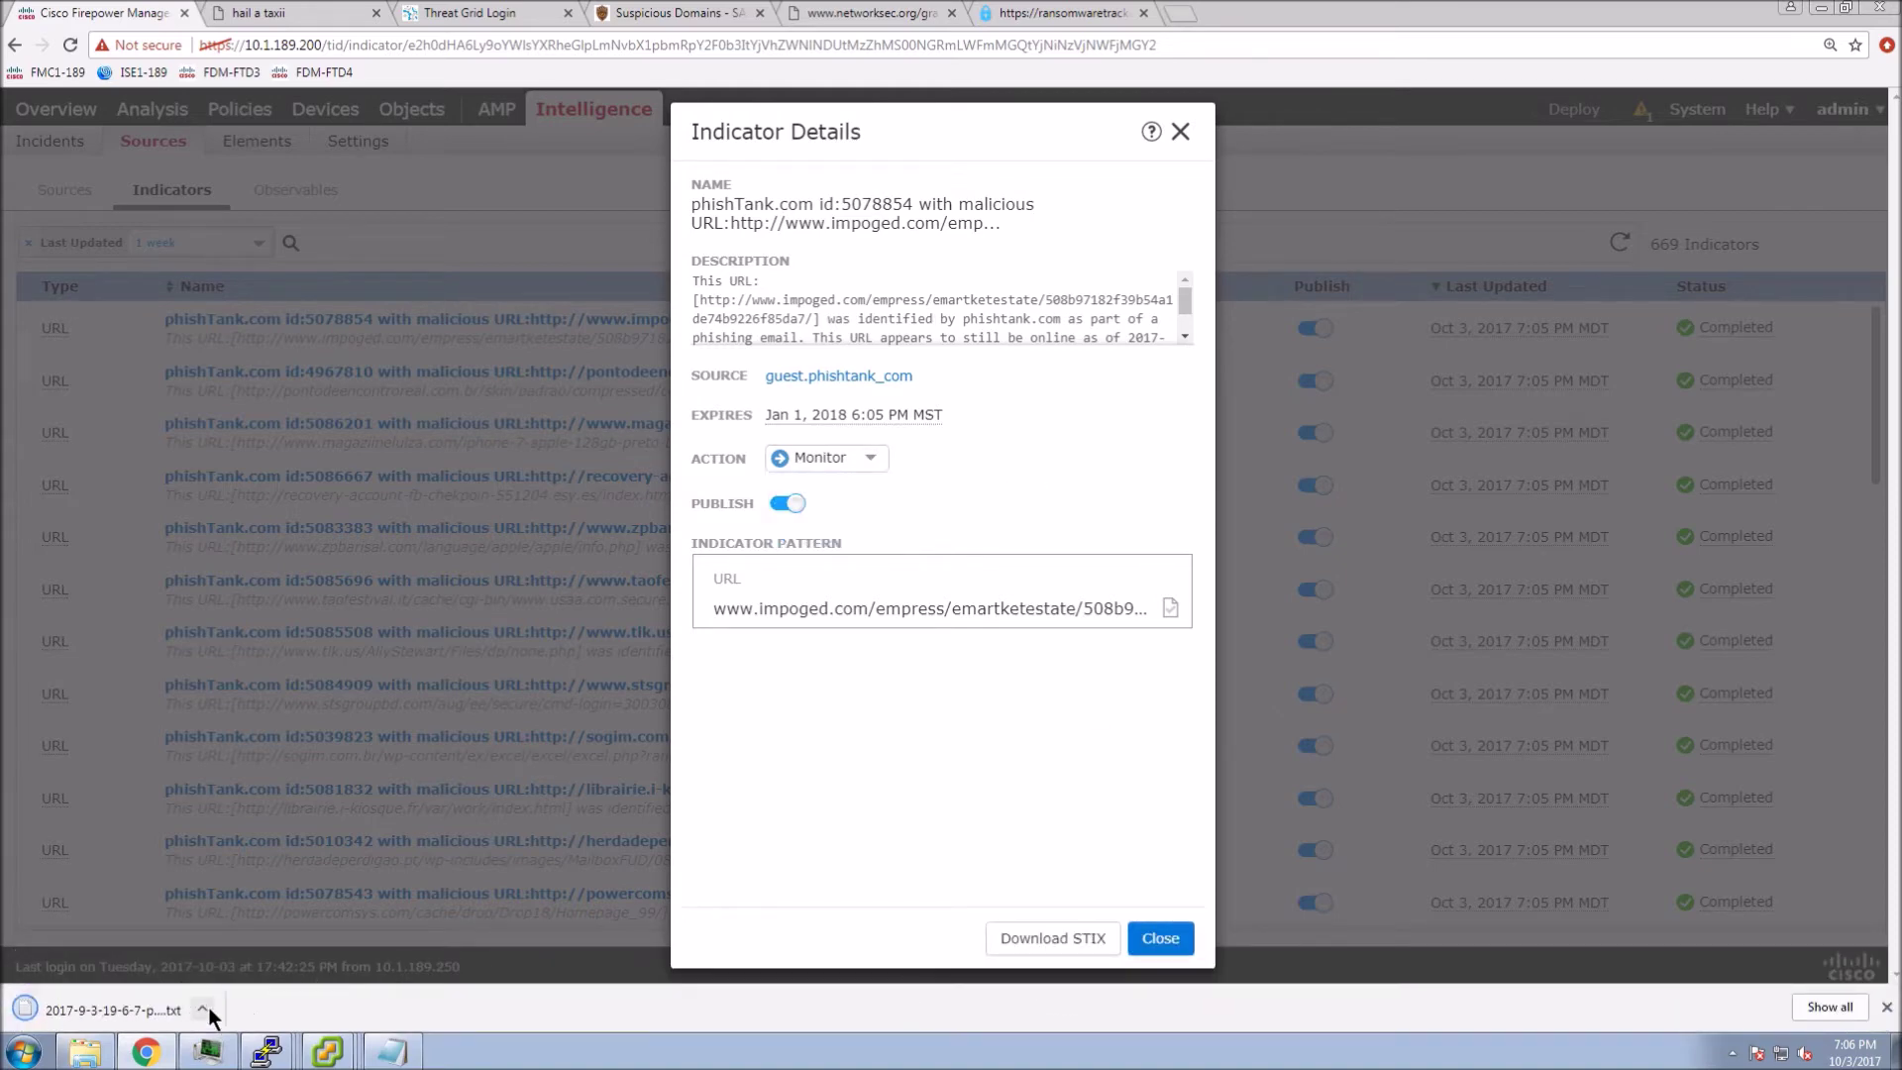
{"action": "left_click", "coordinate": [206, 1006]}
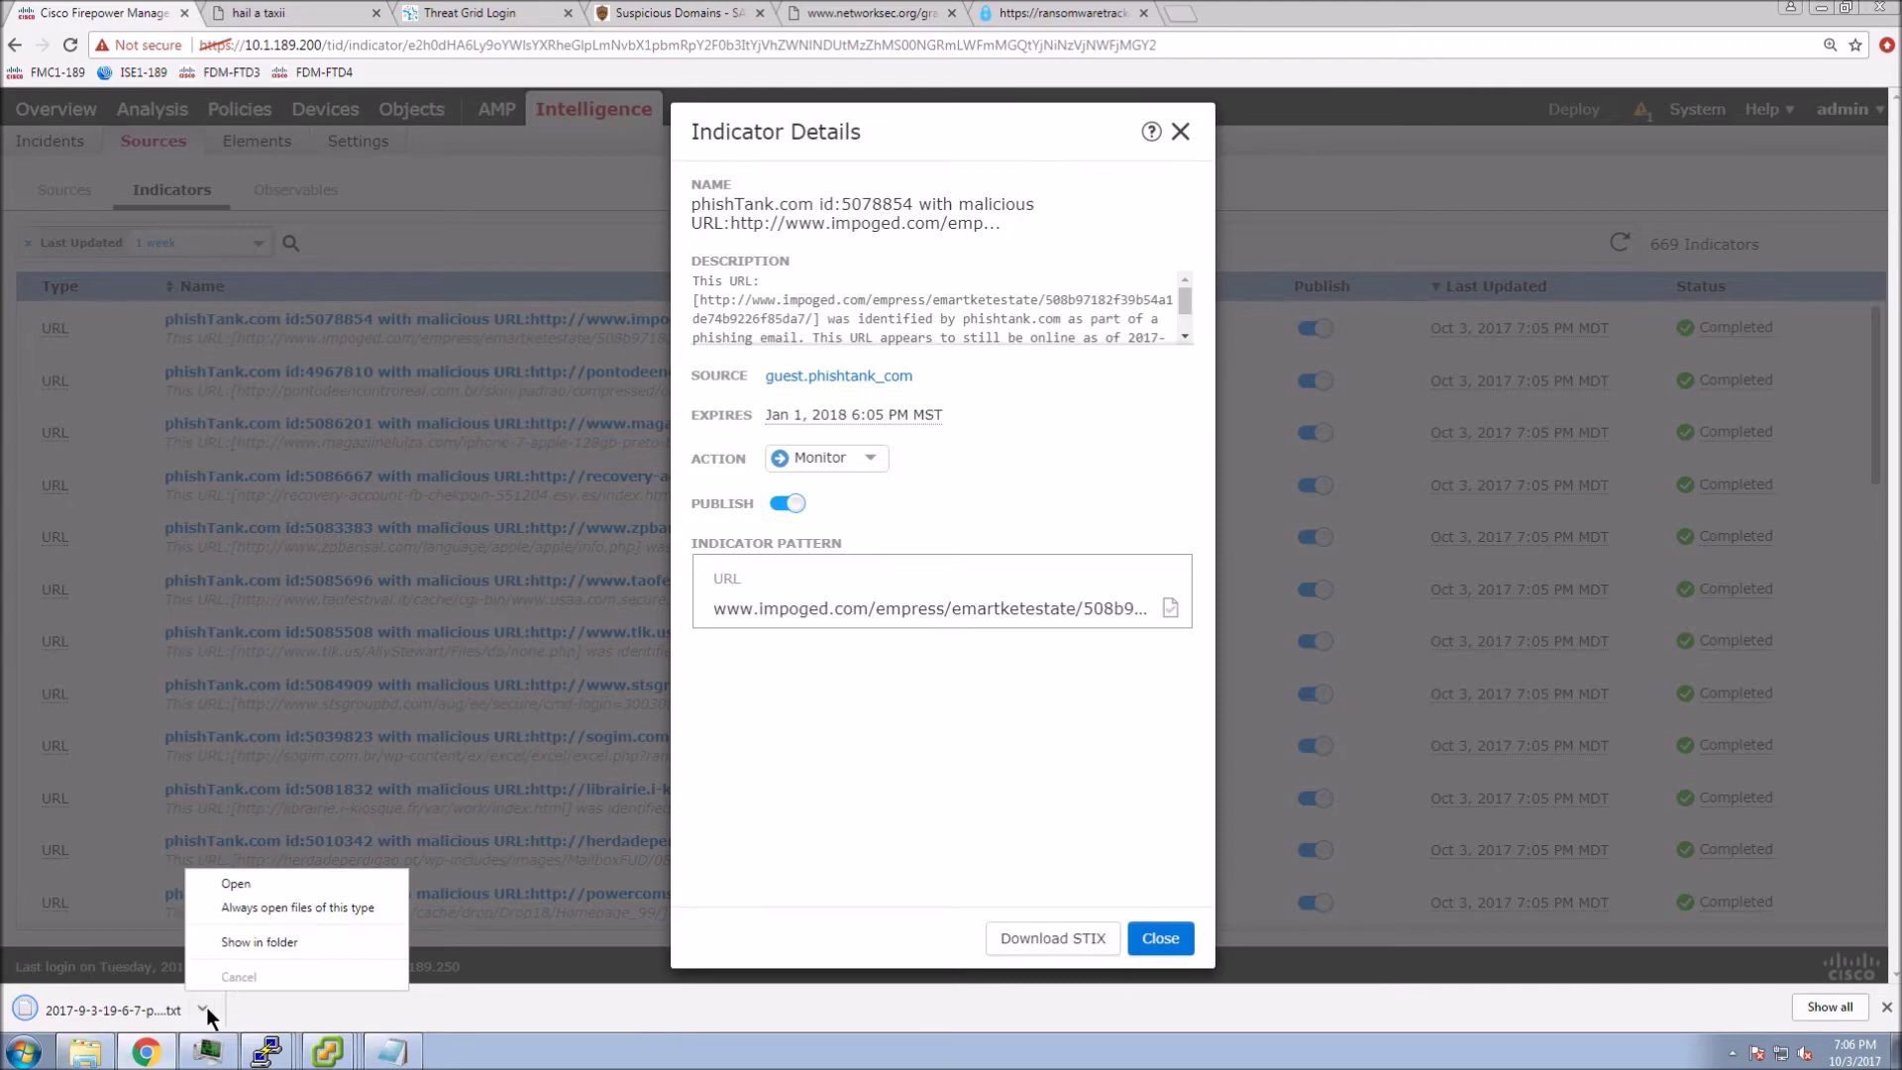
{"action": "left_click", "coordinate": [266, 885]}
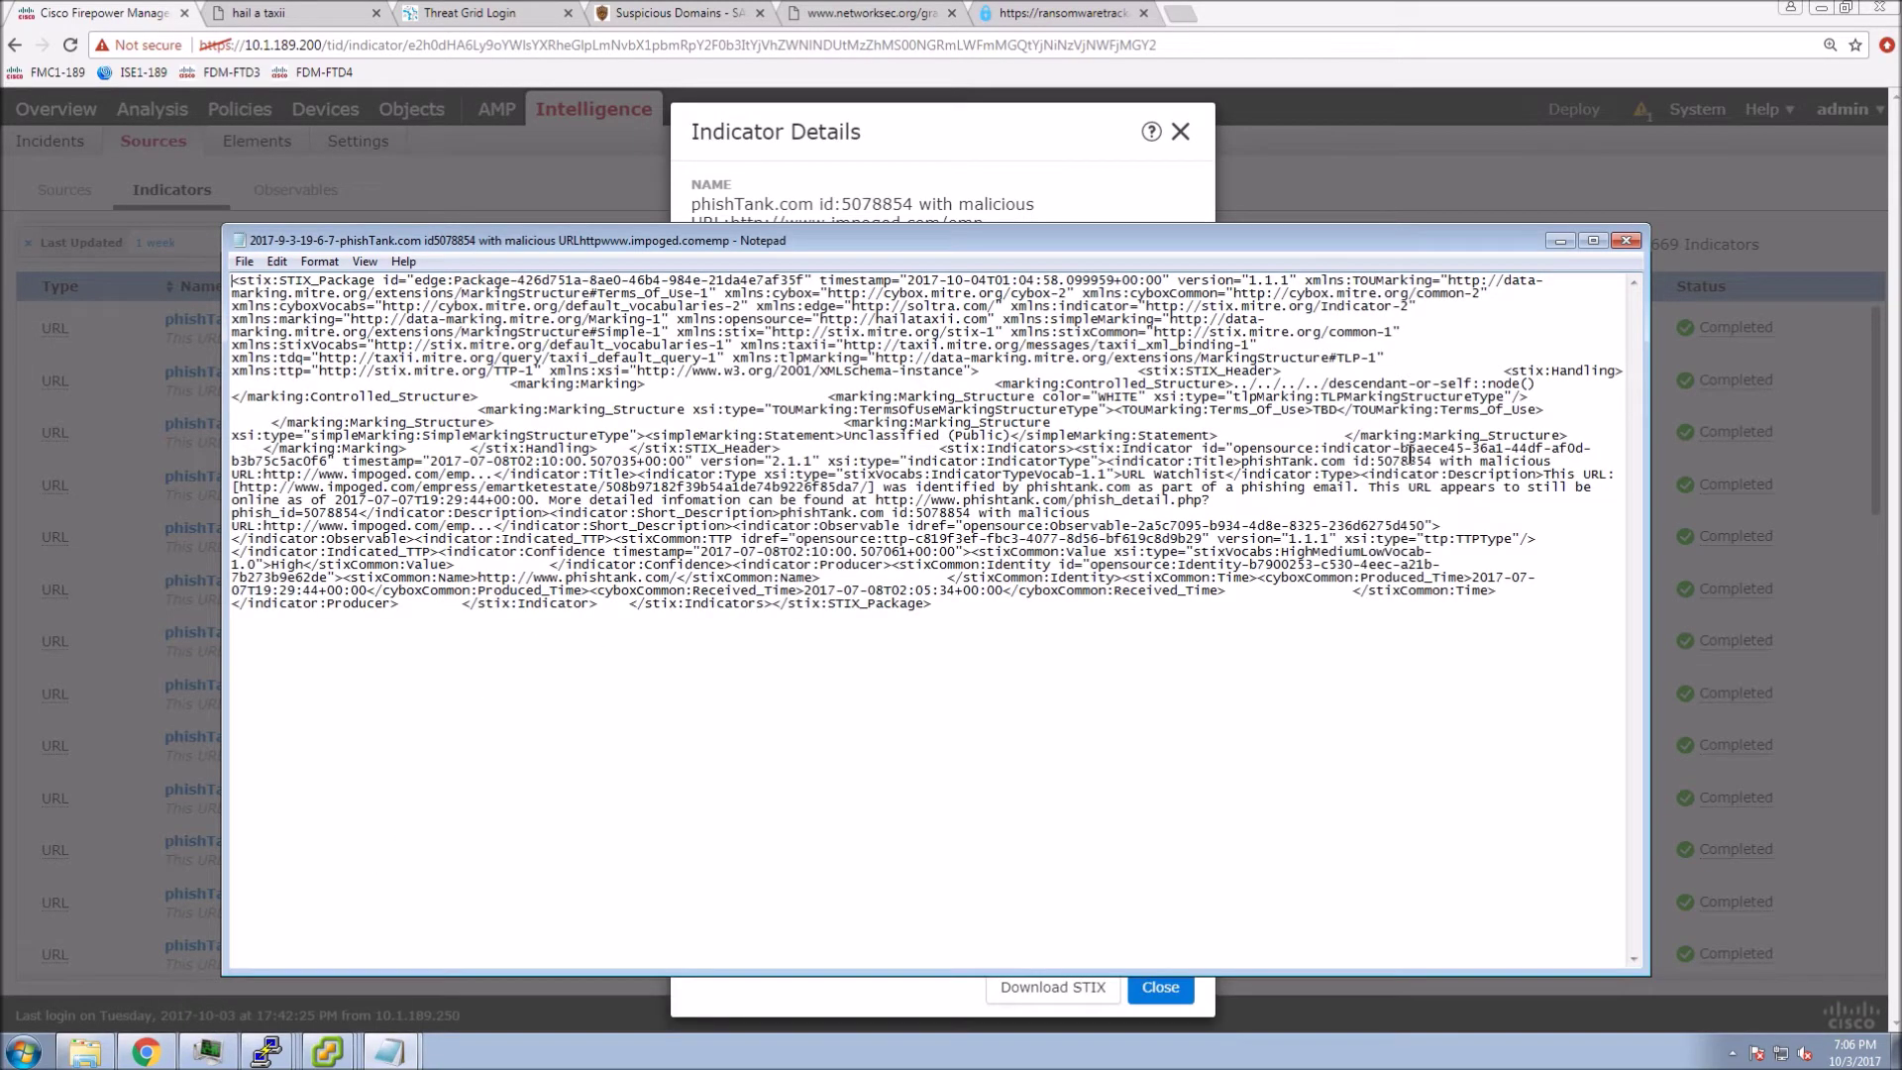
{"action": "left_click", "coordinate": [1627, 241]}
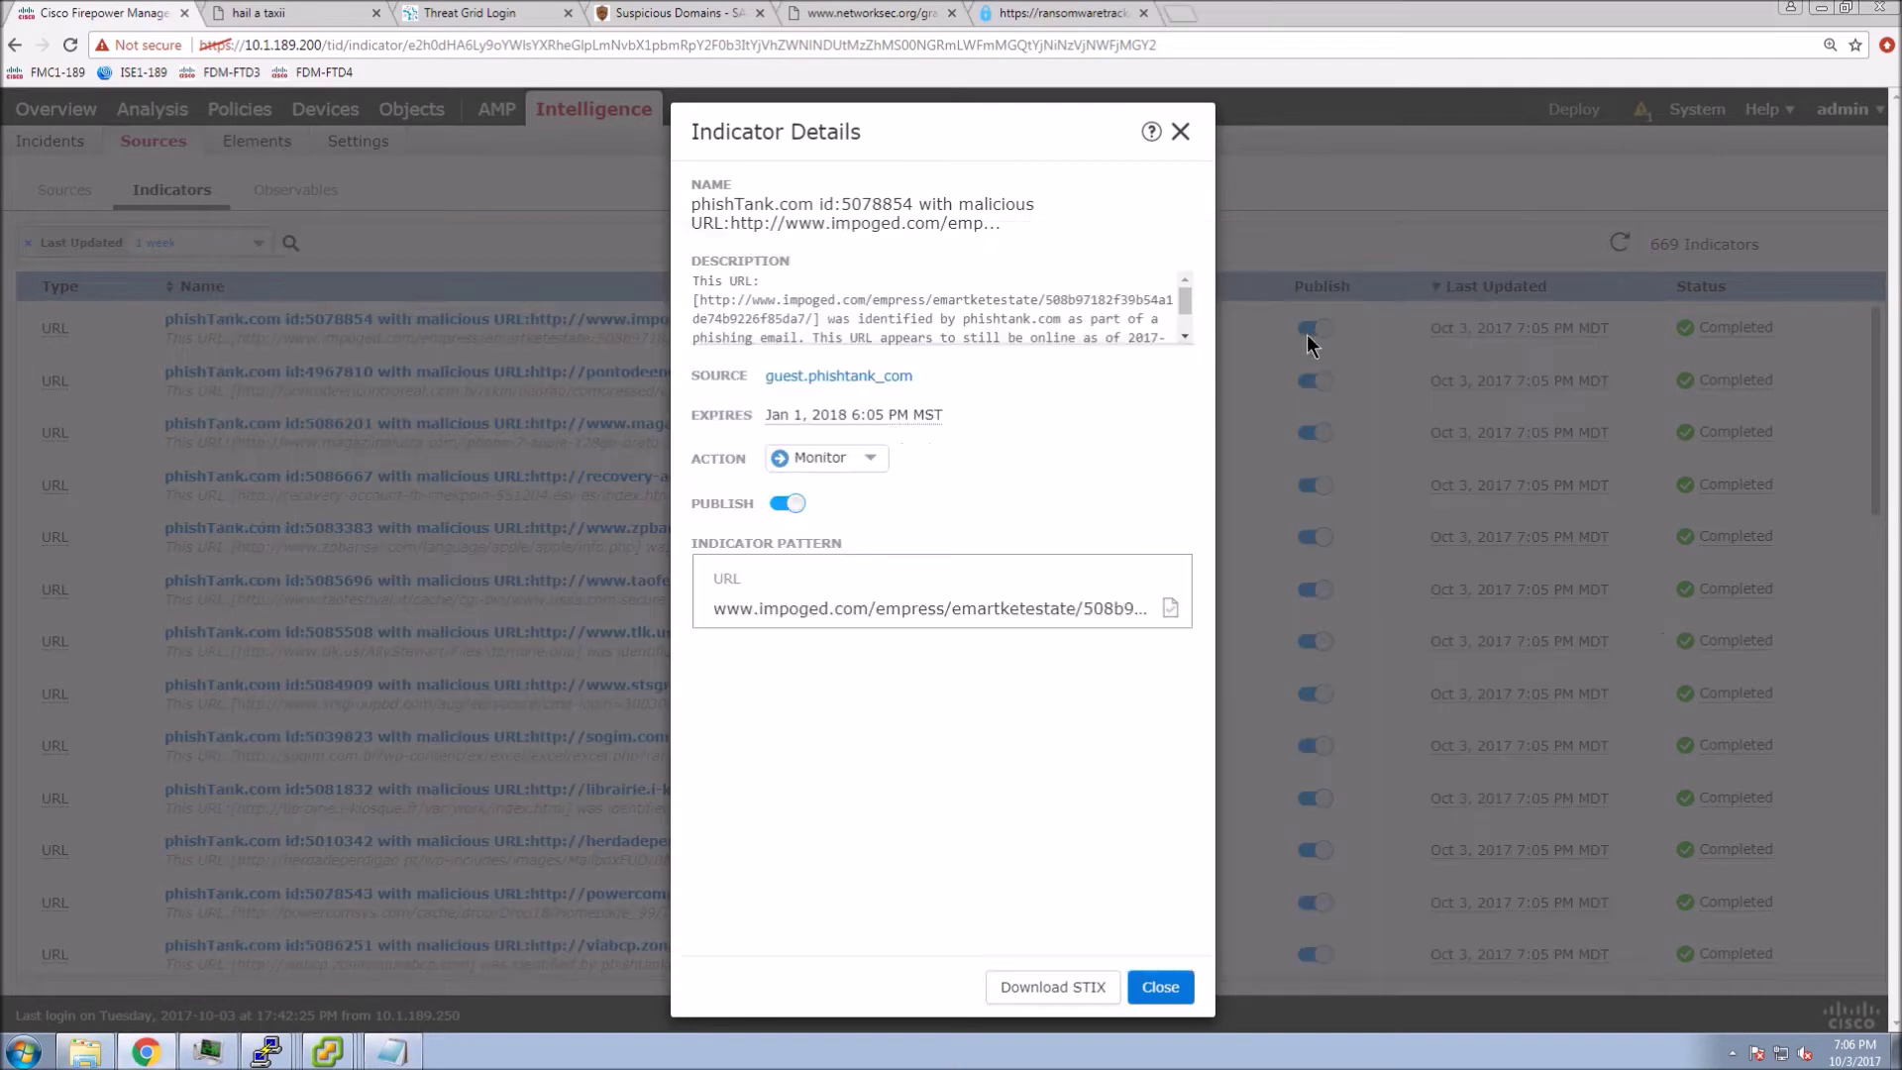
{"action": "left_click", "coordinate": [1149, 988]}
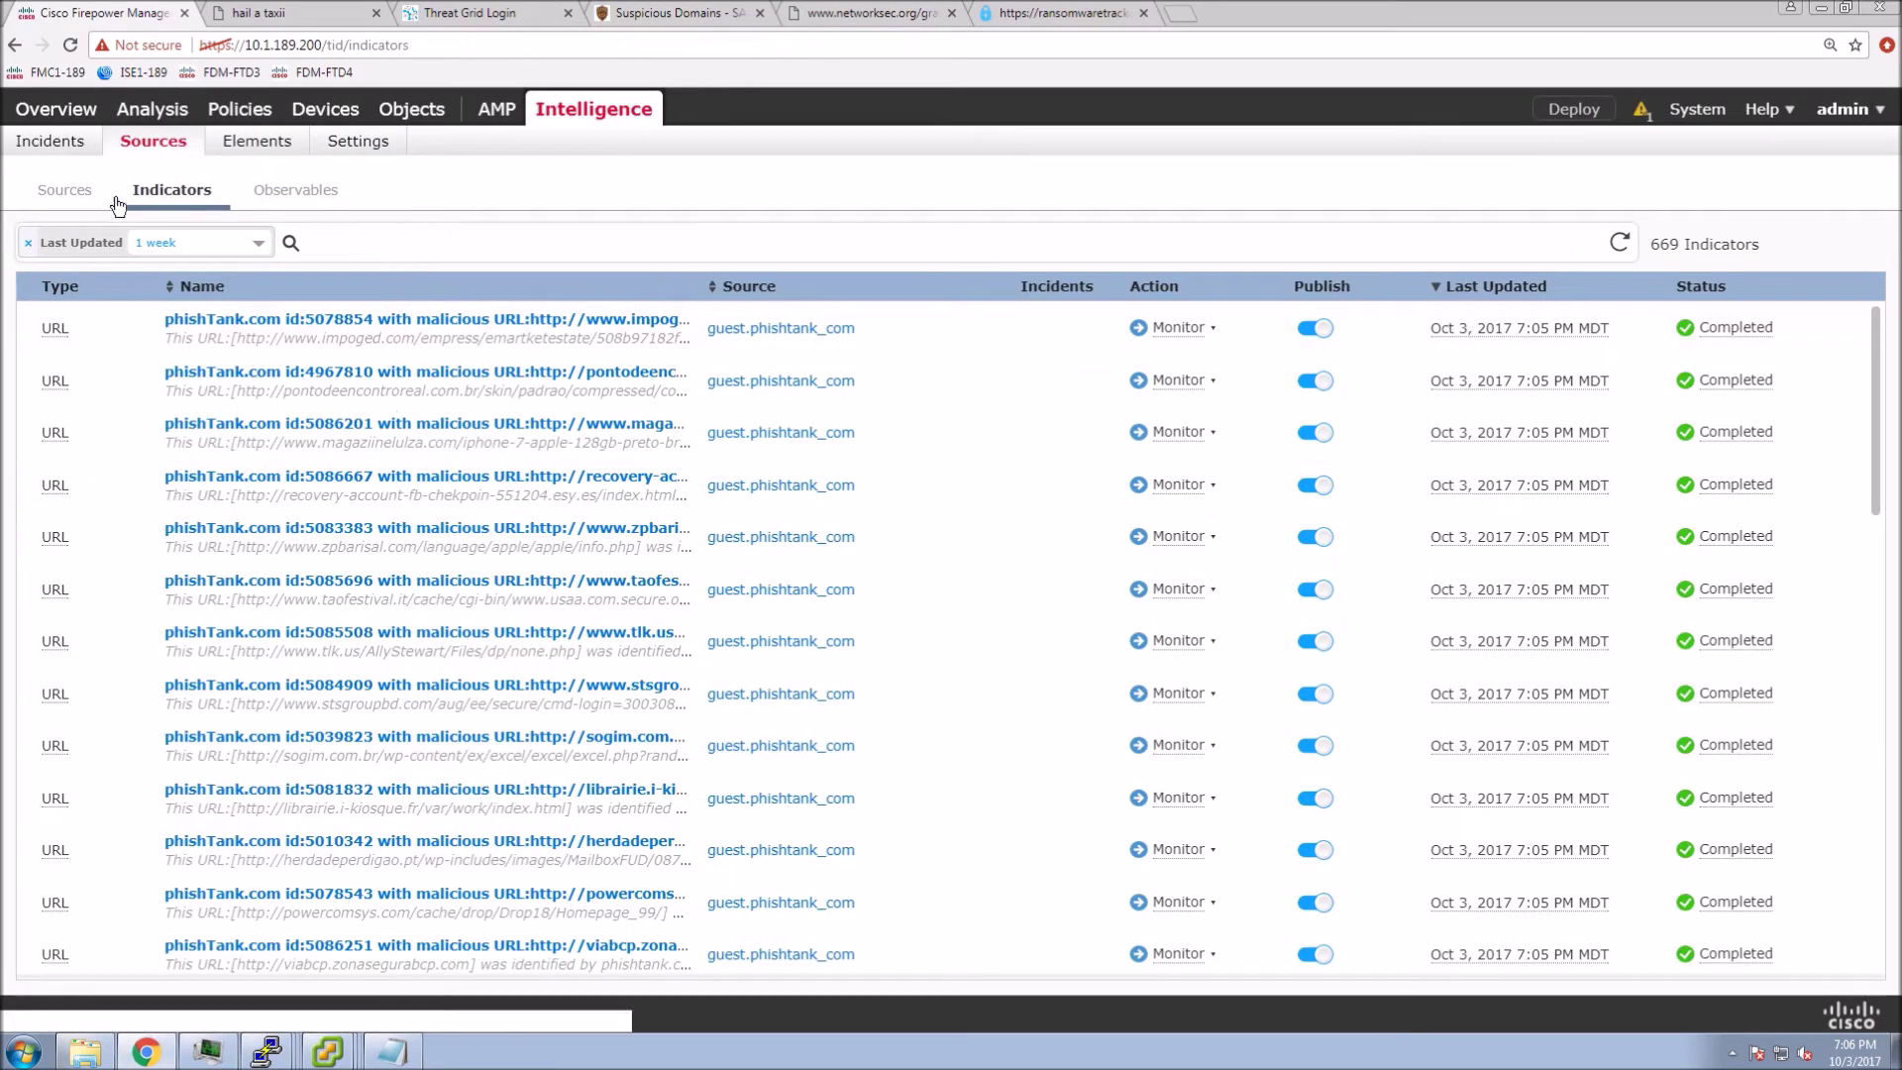
{"action": "left_click", "coordinate": [306, 191]}
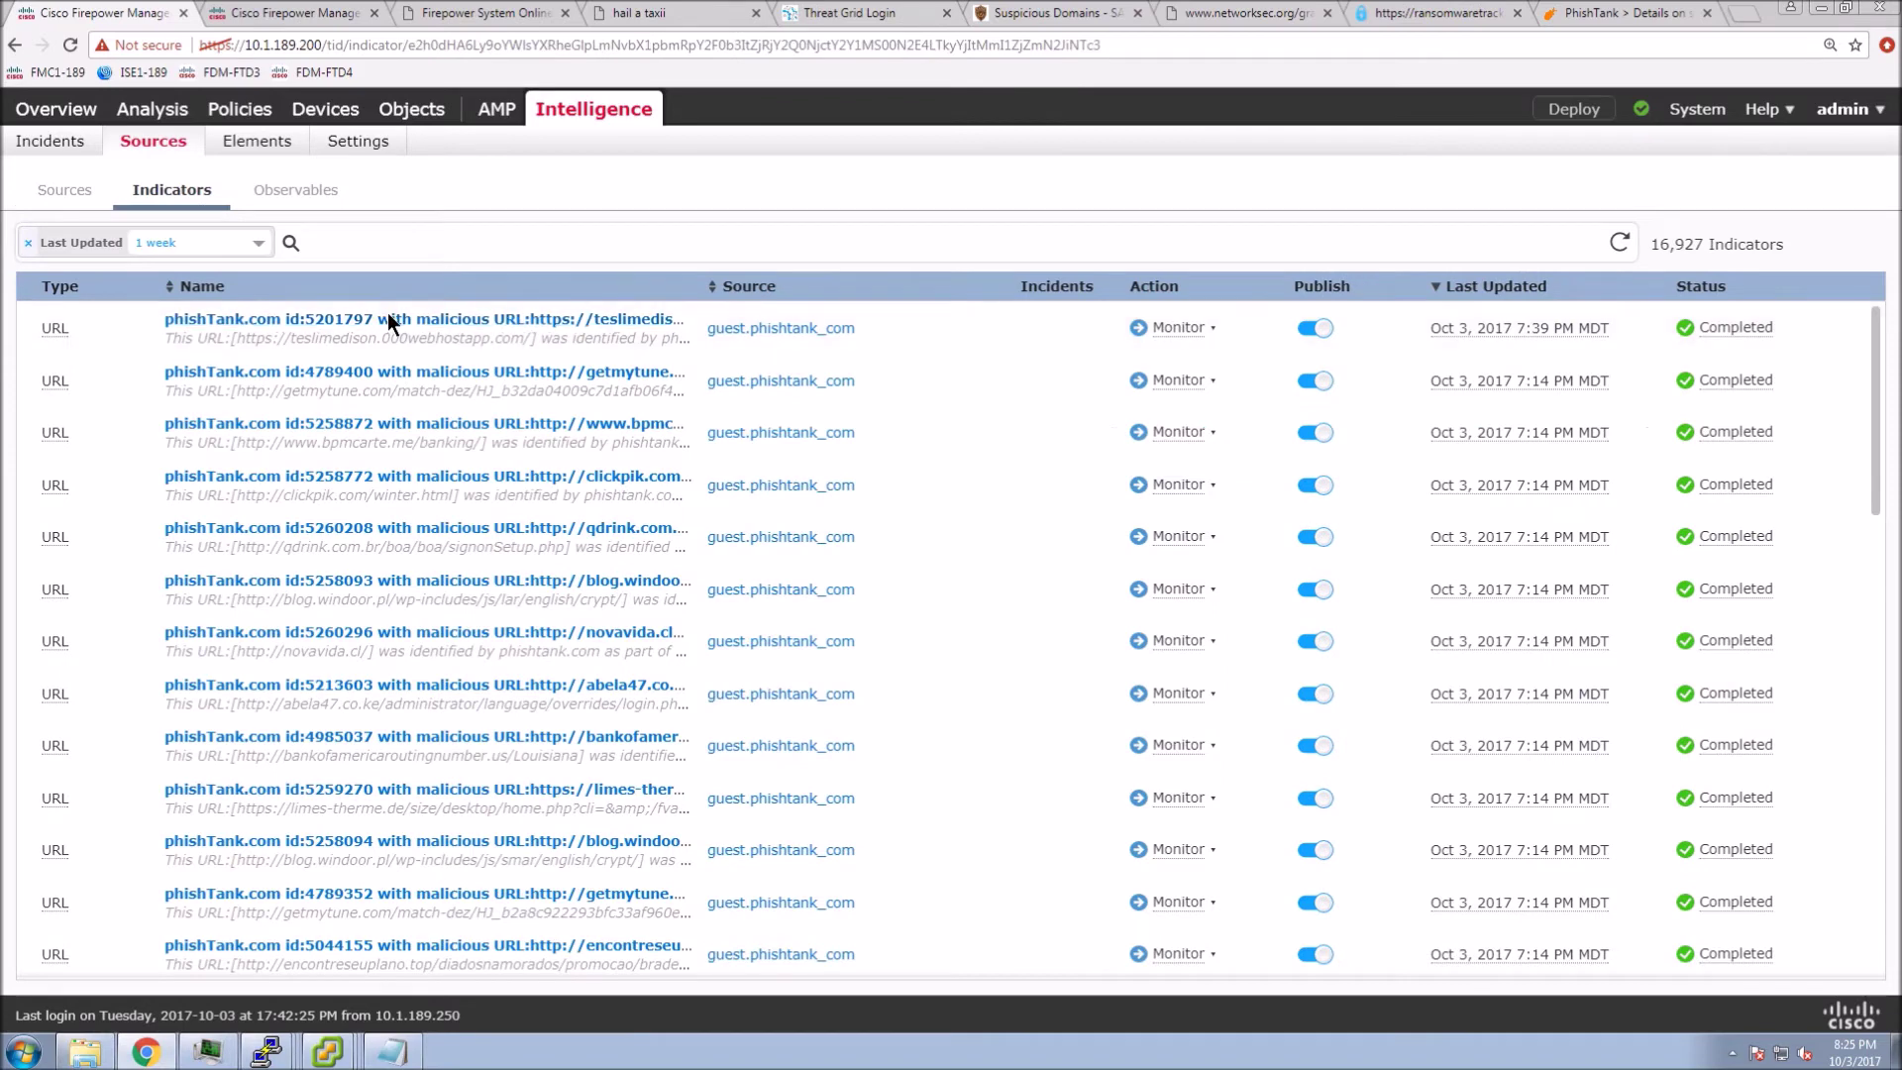
- Review indicator phishTank.com id:5201797's teslimedison description and pattern URL, then show the empty Incidents list
{"action": "left_click", "coordinate": [389, 318]}
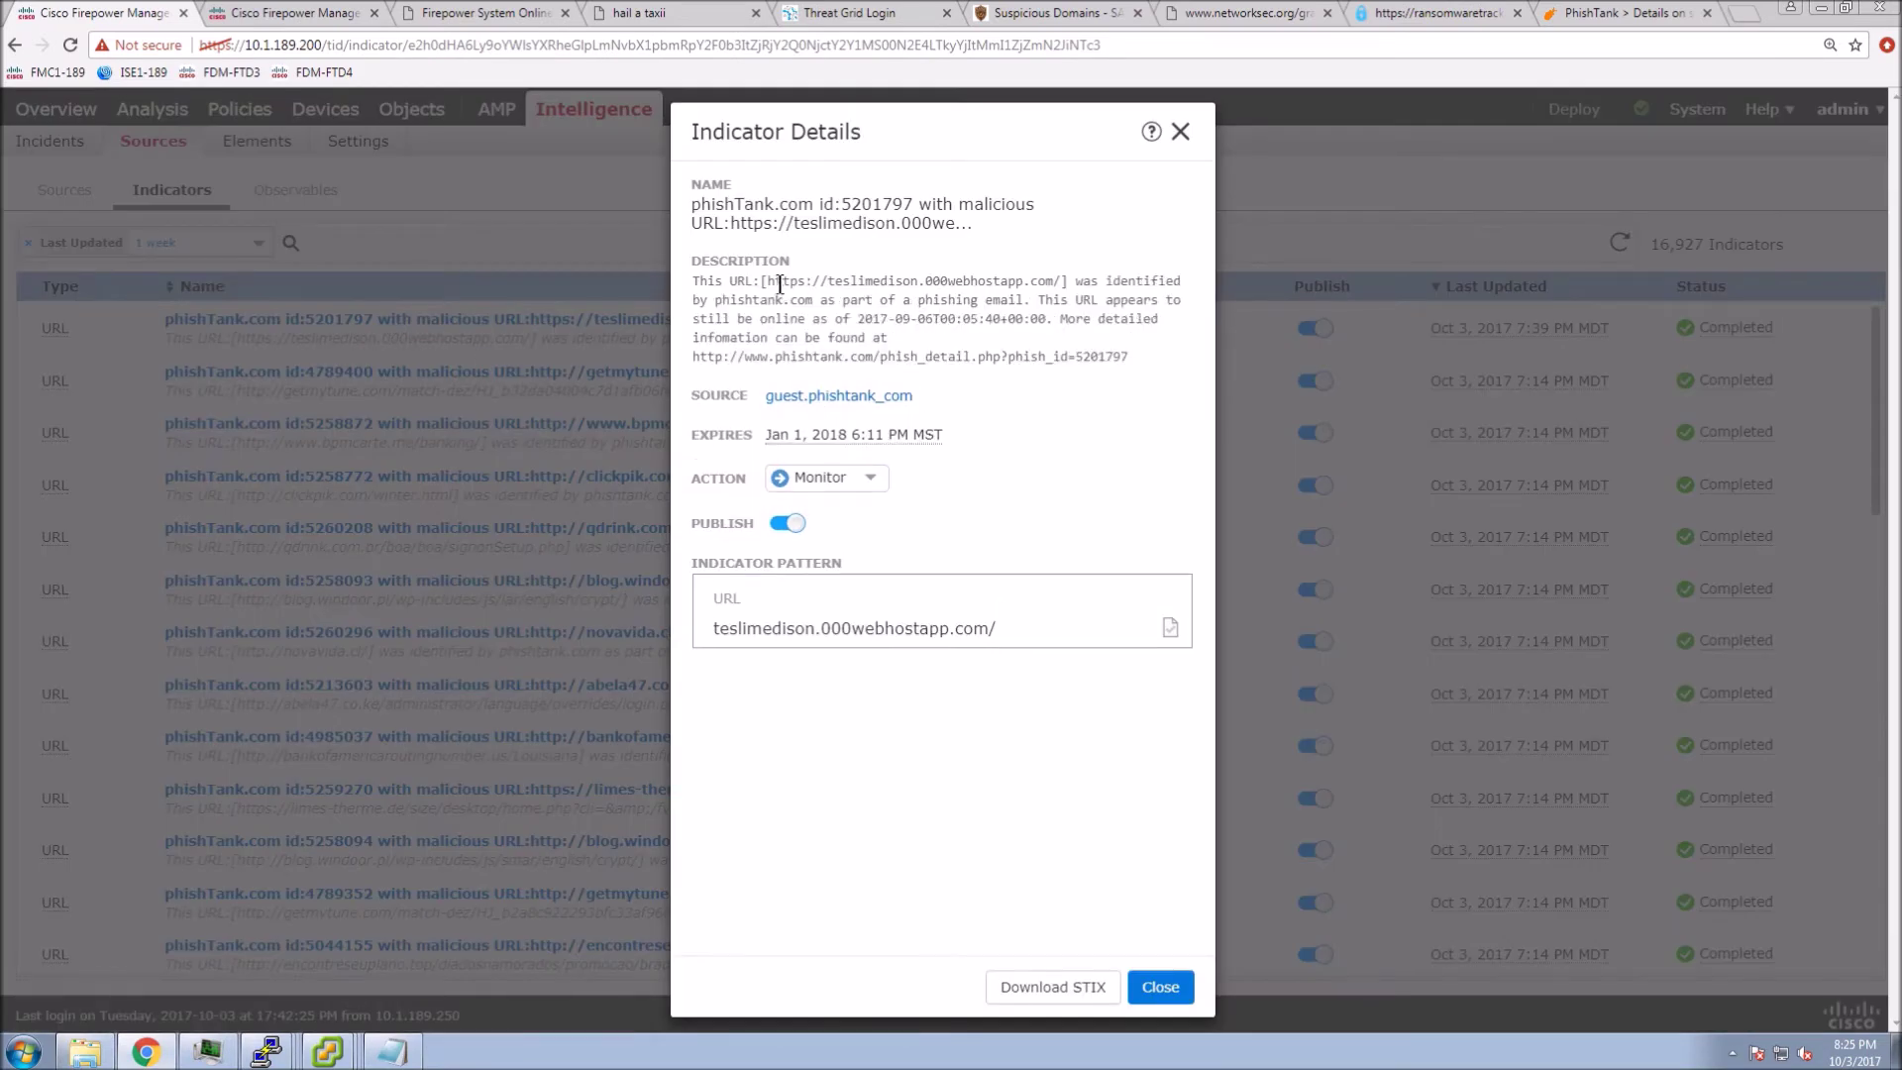
{"action": "left_click", "coordinate": [772, 282]}
{"action": "left_click_drag", "start_coordinate": [772, 282], "coordinate": [1067, 276]}
{"action": "left_click", "coordinate": [1102, 427]}
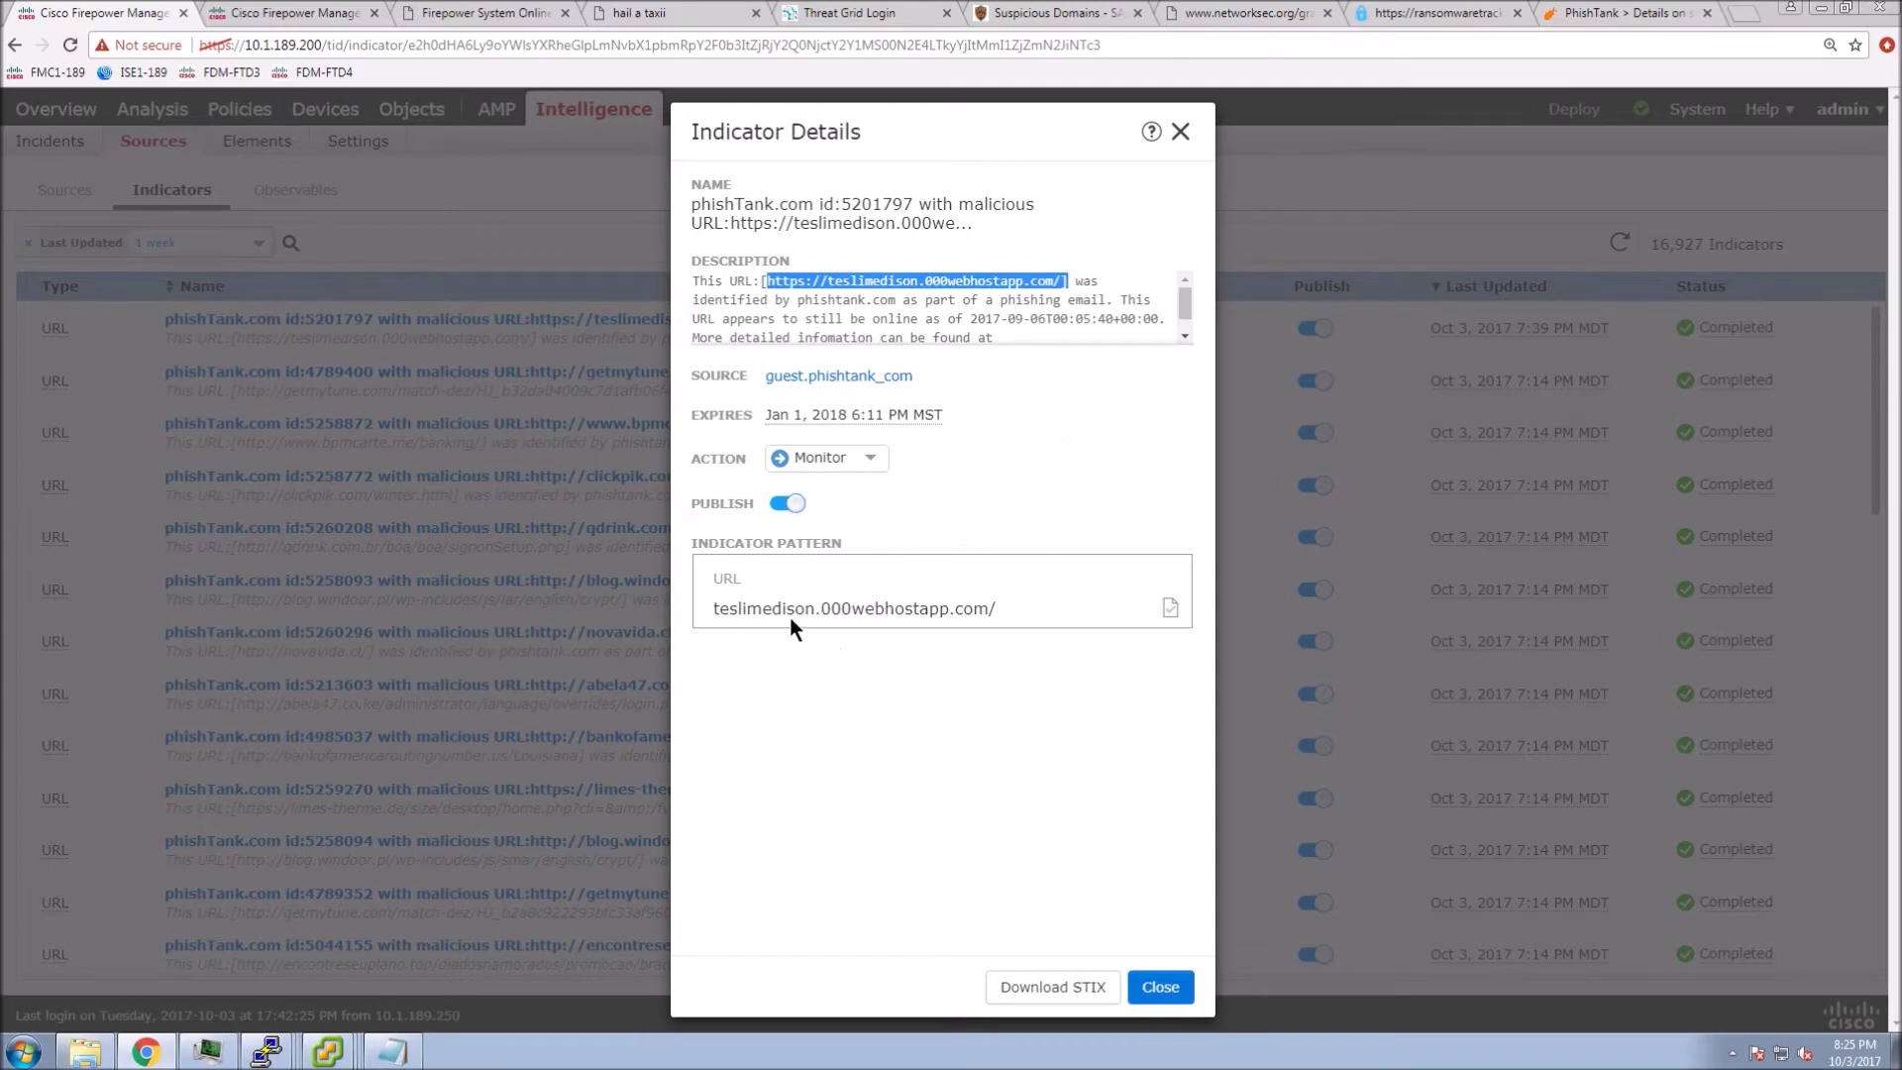
{"action": "left_click_drag", "start_coordinate": [1032, 616], "coordinate": [688, 620]}
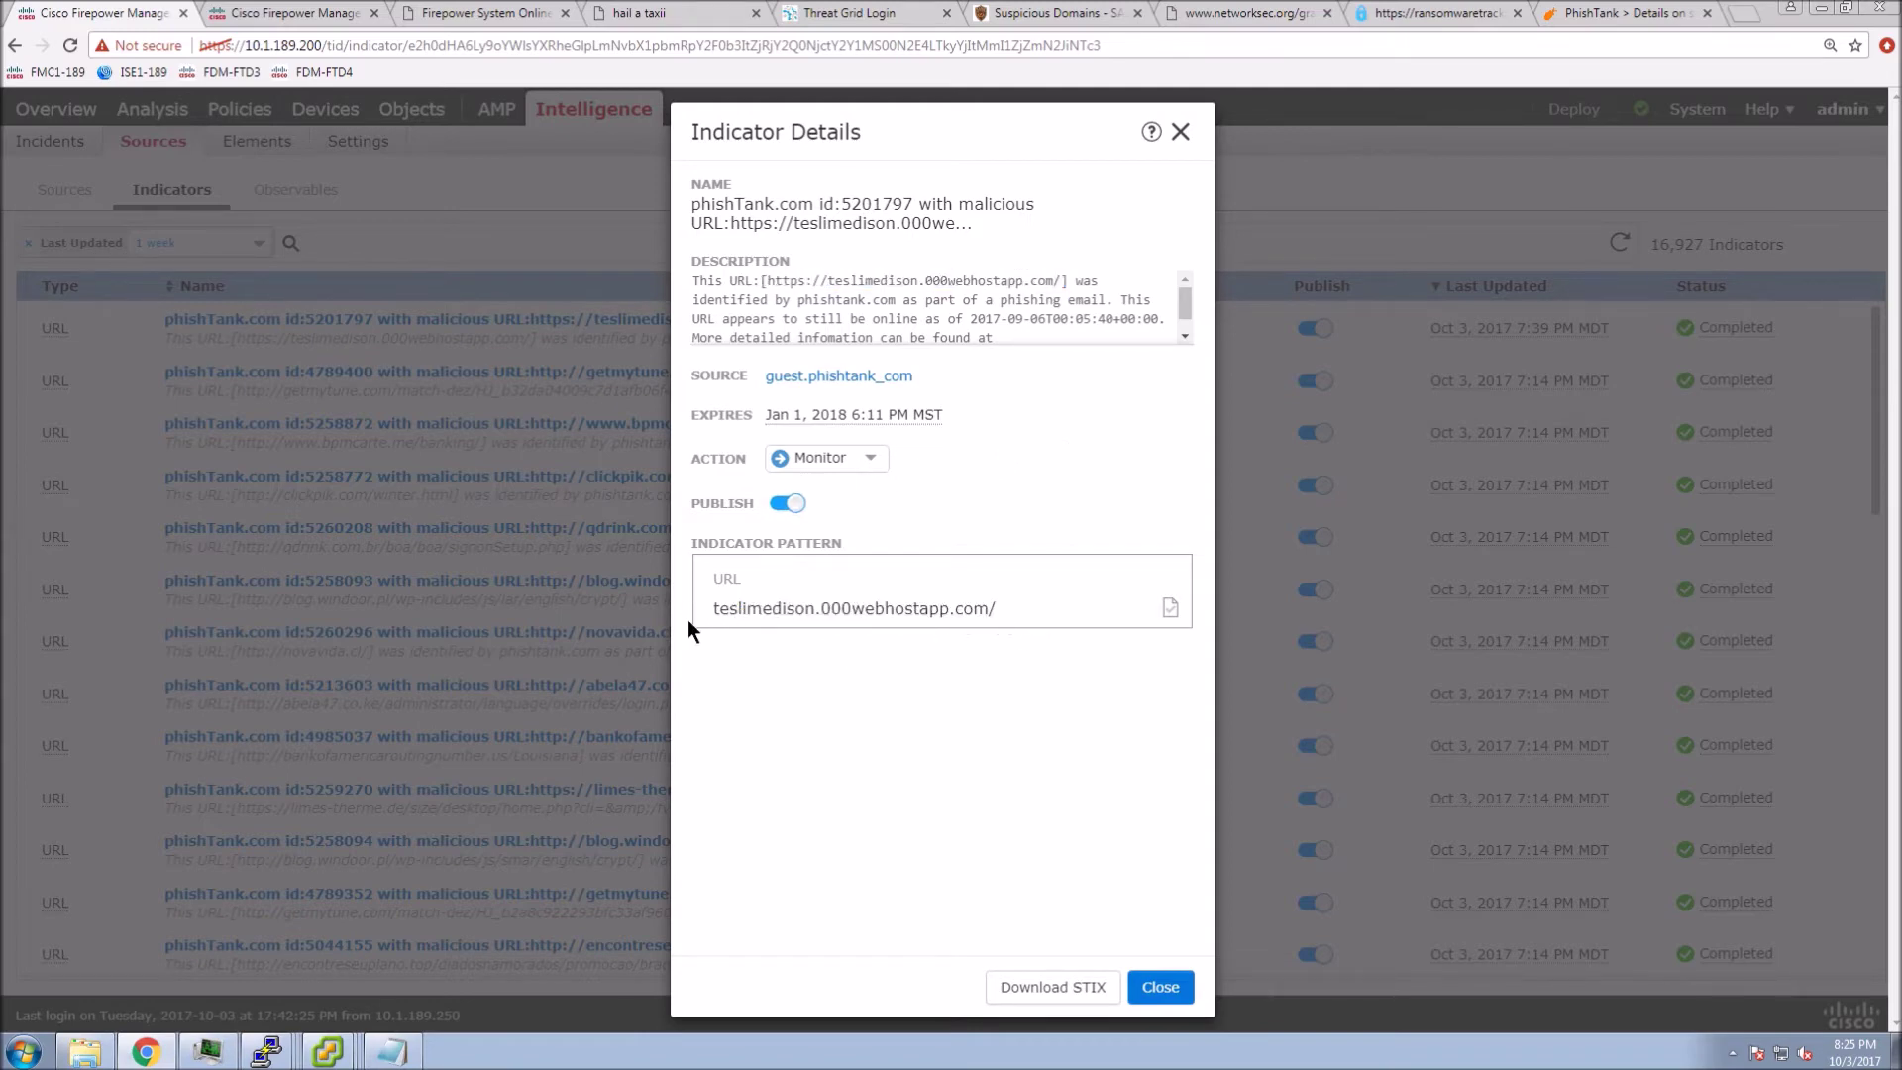
{"action": "left_click", "coordinate": [937, 626]}
{"action": "left_click", "coordinate": [1147, 987]}
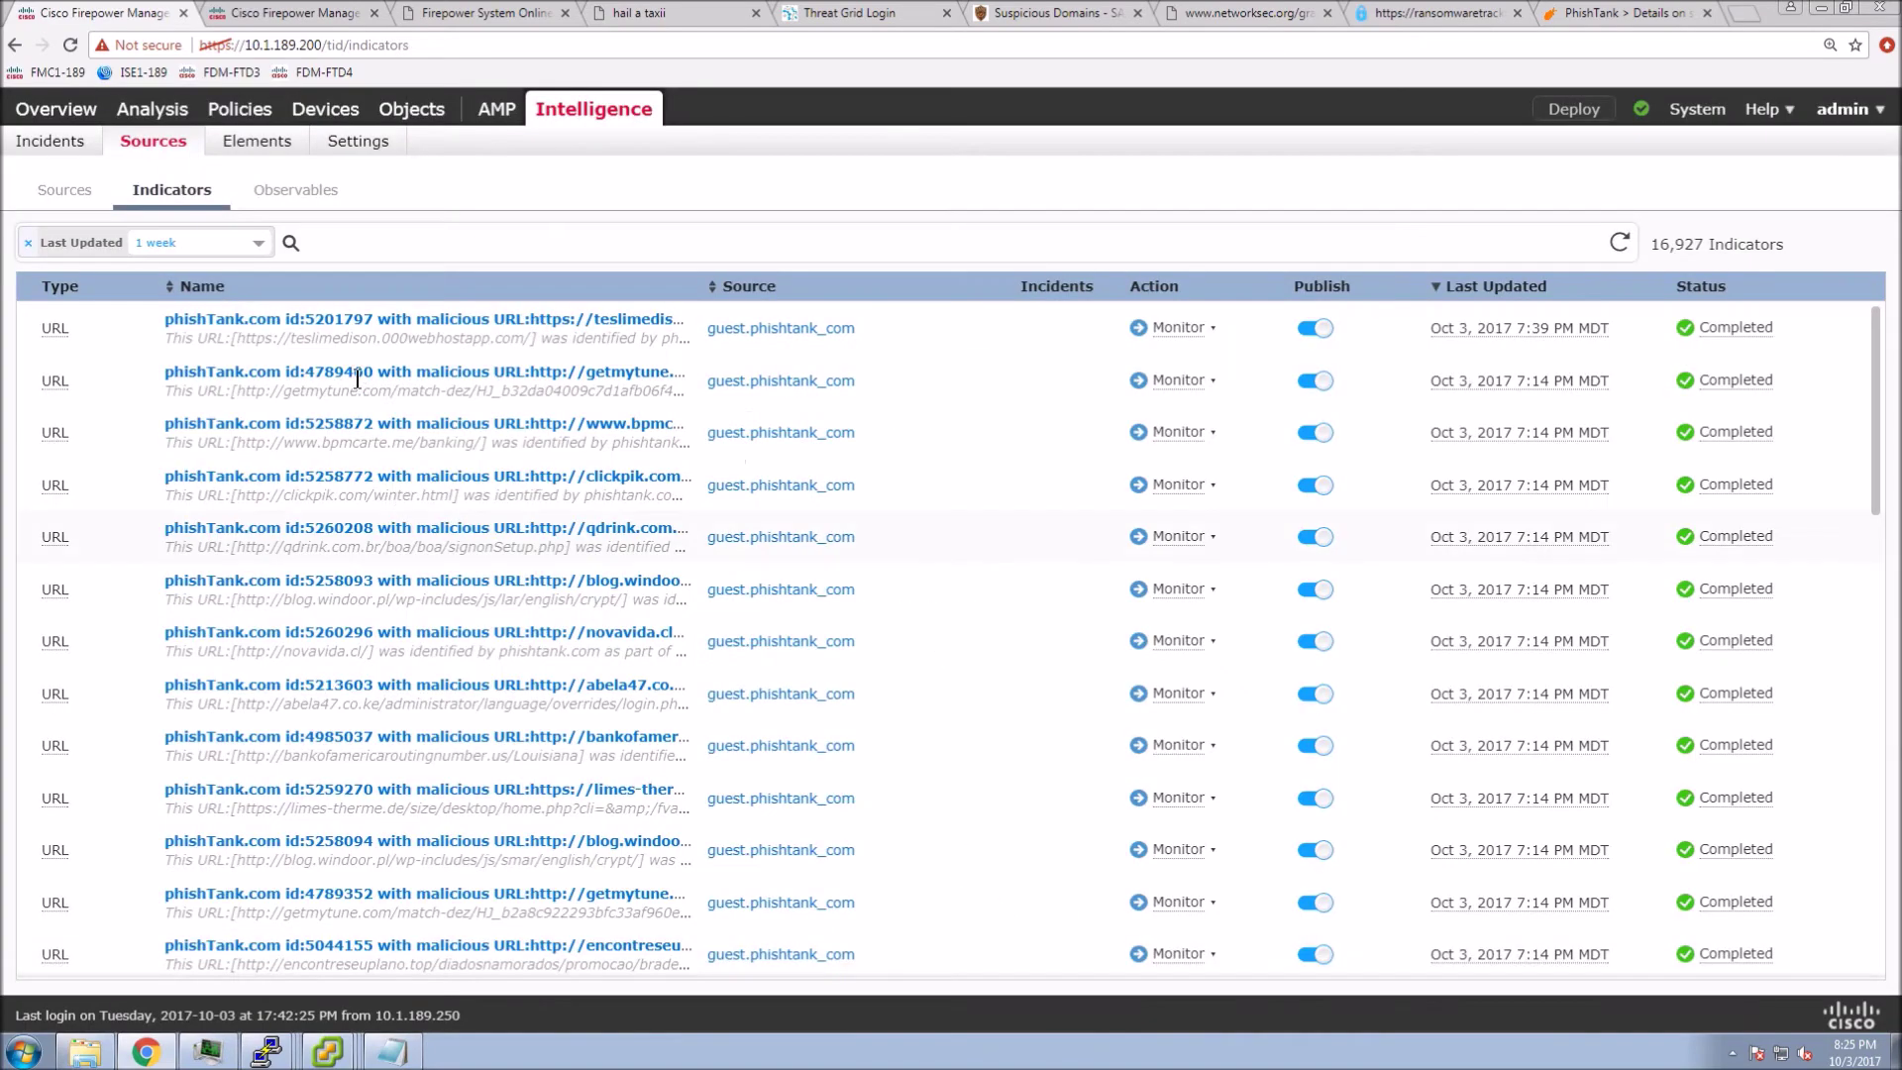
{"action": "left_click", "coordinate": [50, 143]}
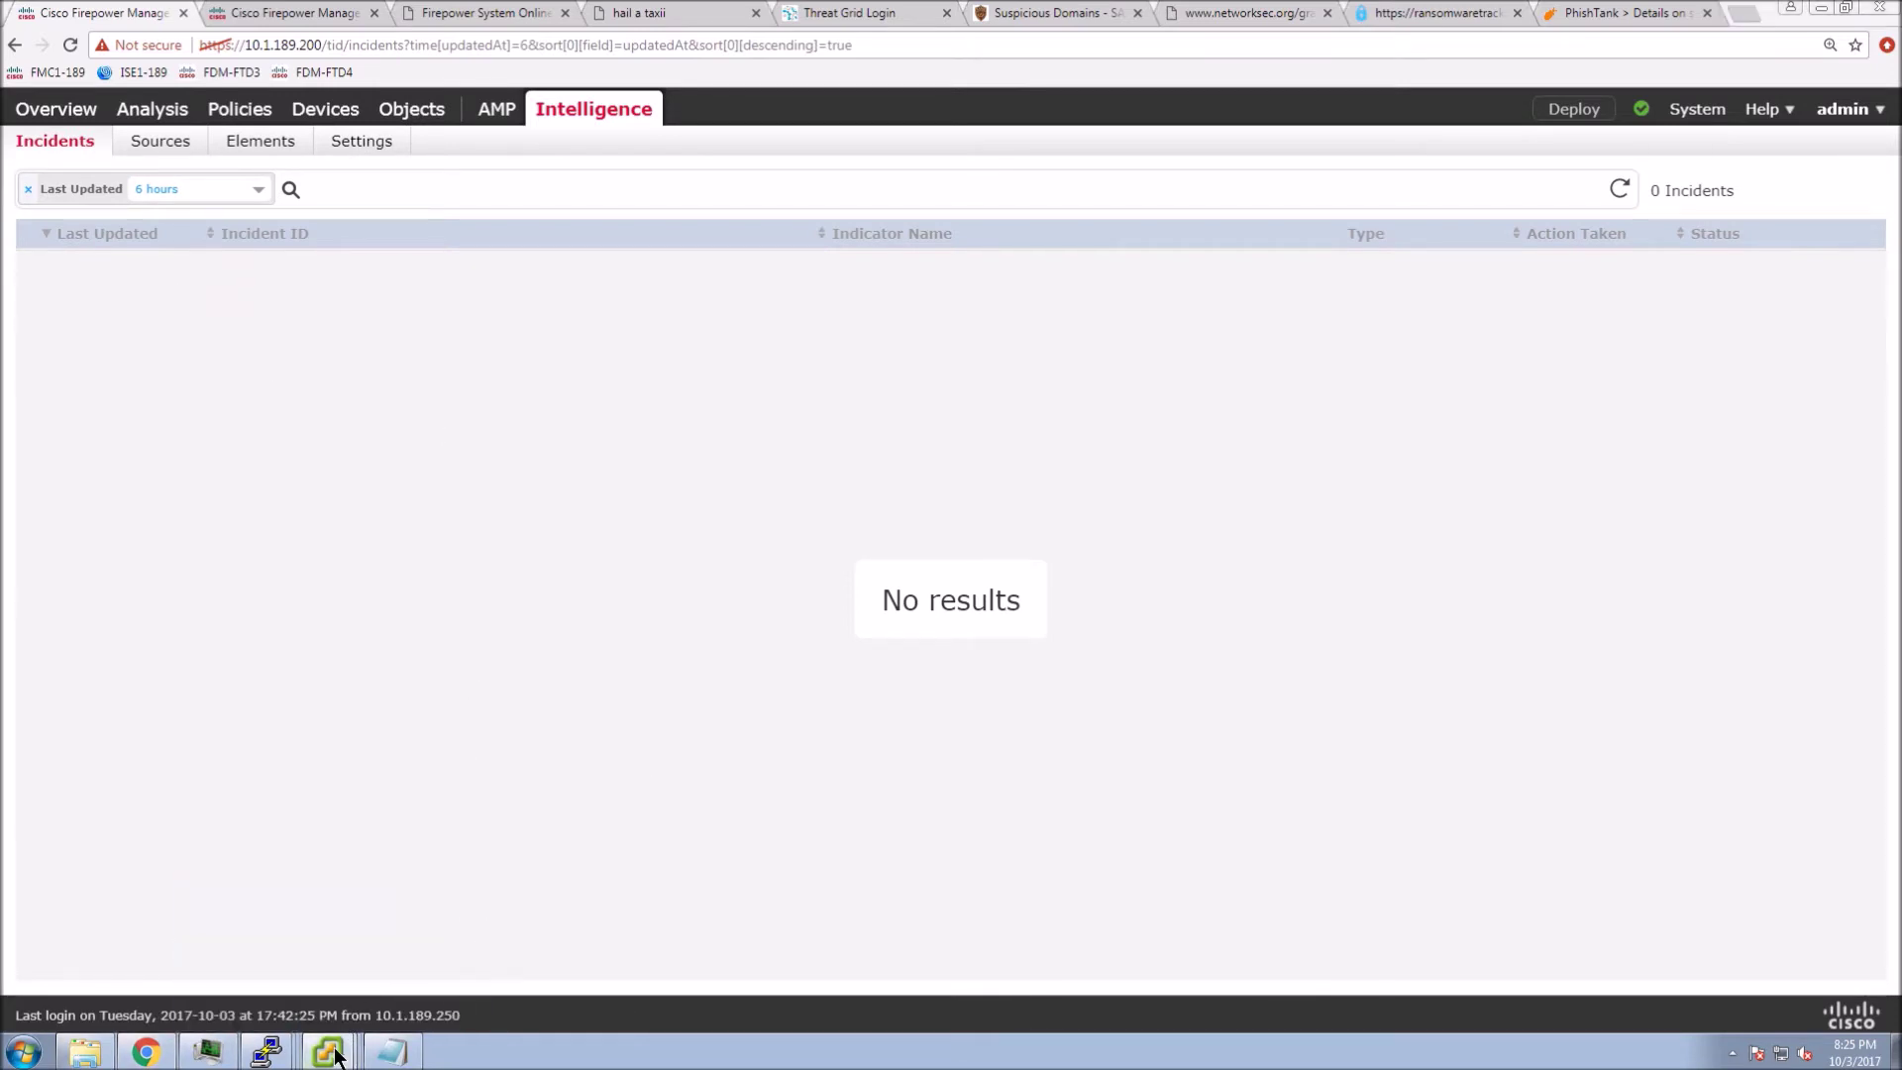
- On the L1-VL188-Host2 console, revisit teslimedison.000webhostapp.com in Internet Explorer from the address history
{"action": "mouse_move", "coordinate": [335, 1052]}
{"action": "left_click", "coordinate": [311, 1000]}
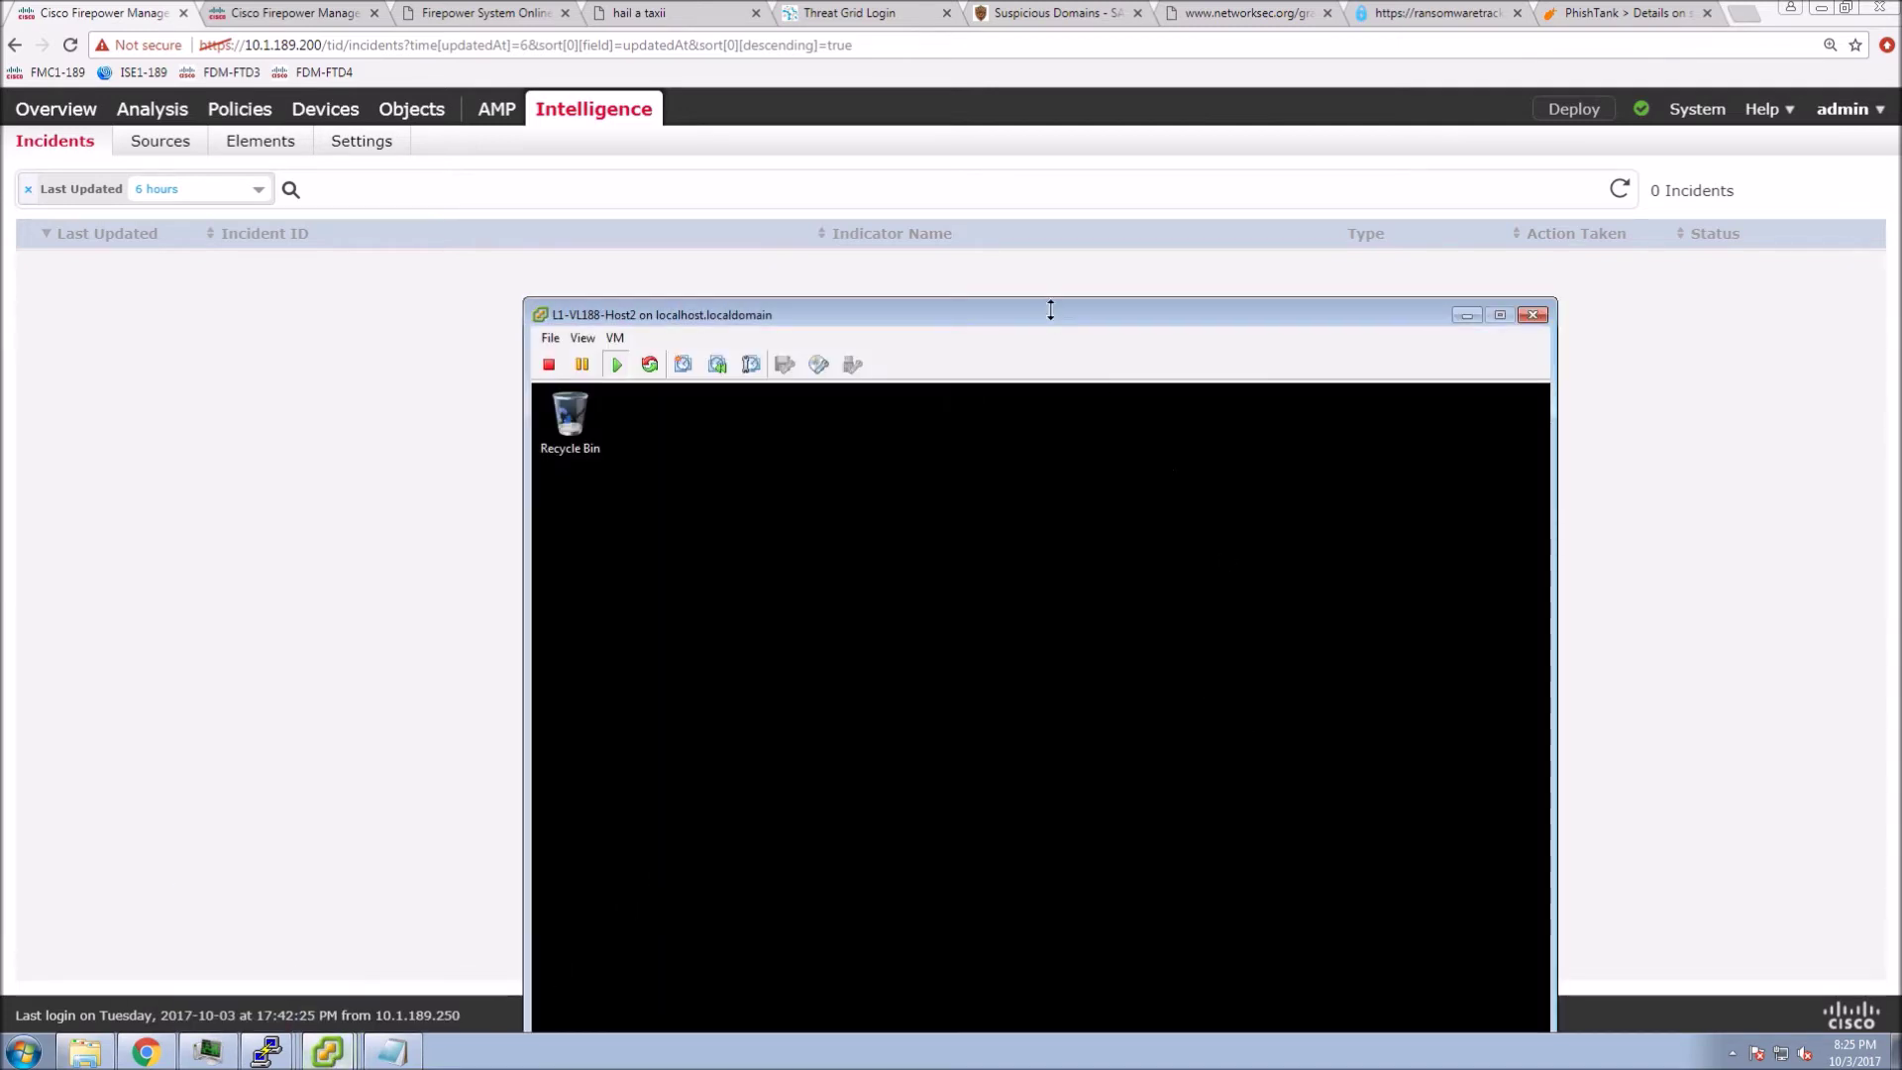
{"action": "left_click_drag", "start_coordinate": [1050, 311], "coordinate": [1000, 183]}
{"action": "left_click", "coordinate": [1147, 663]}
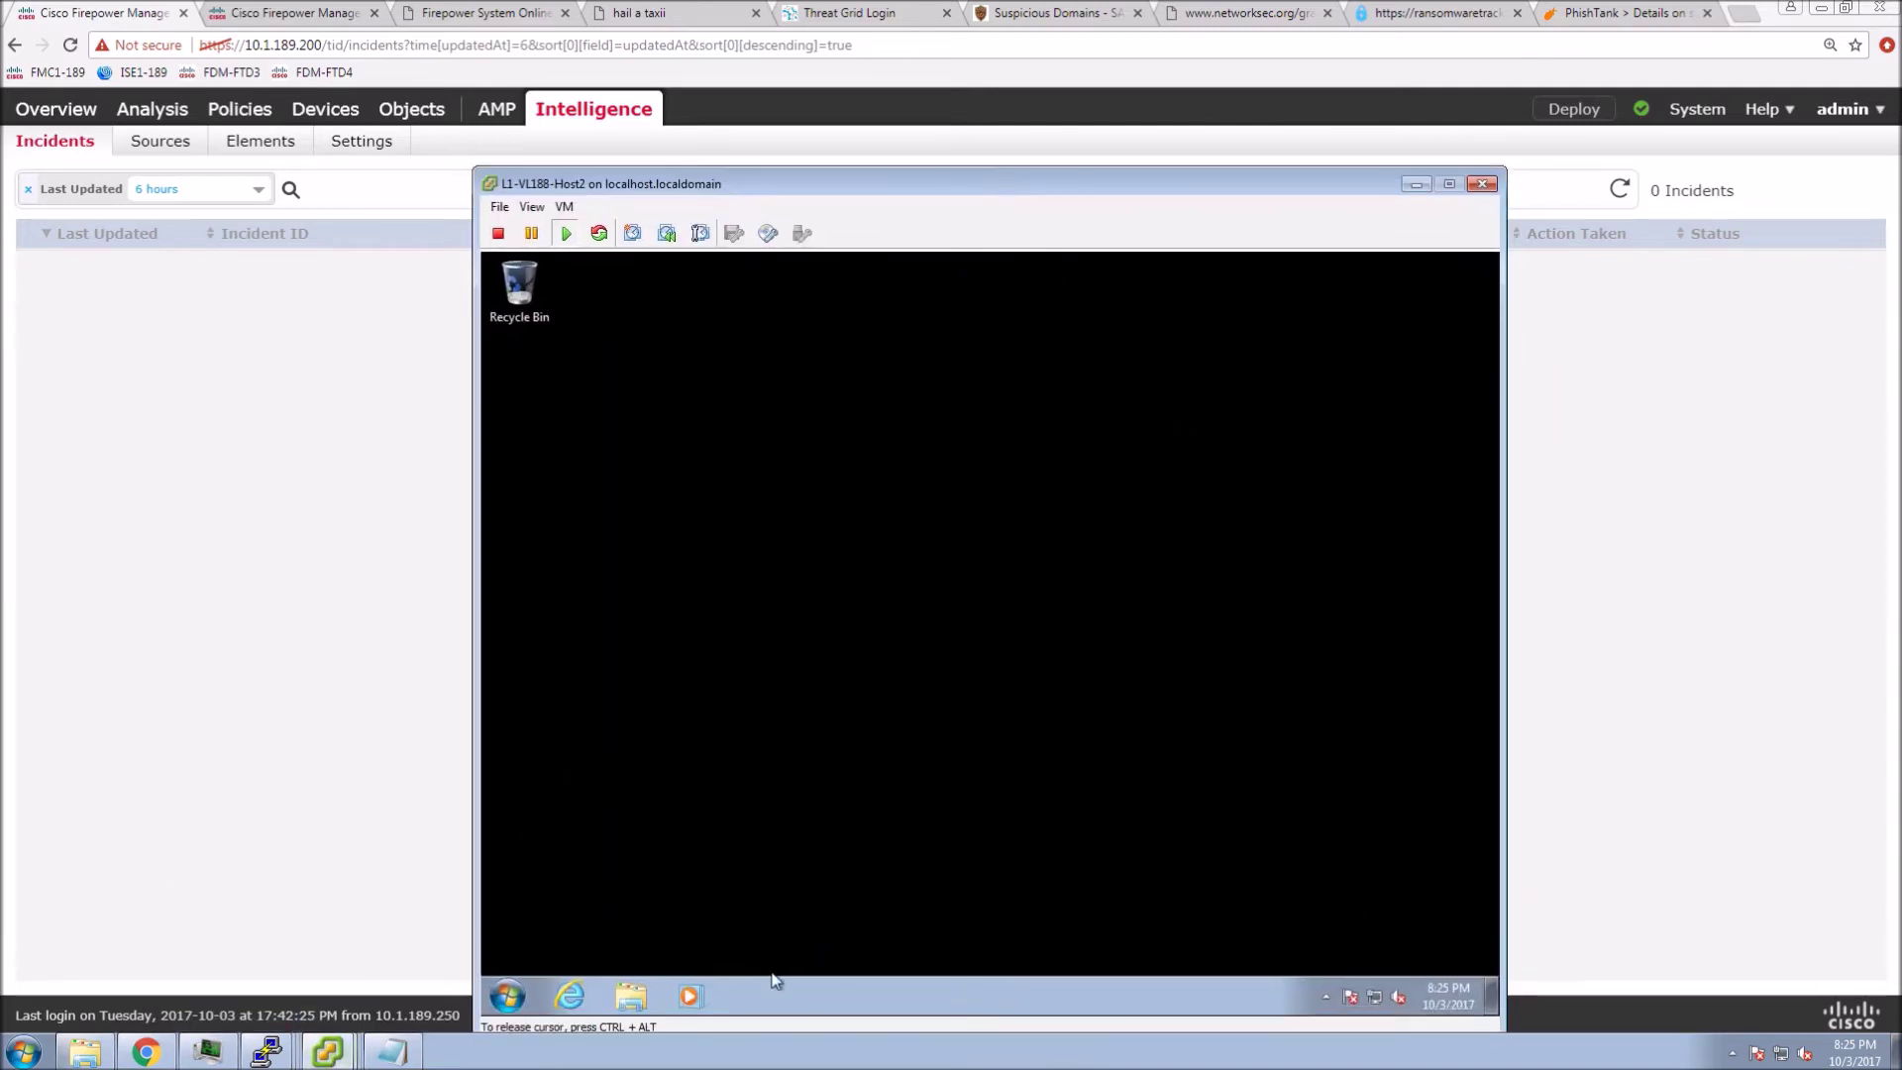
{"action": "left_click", "coordinate": [556, 1001]}
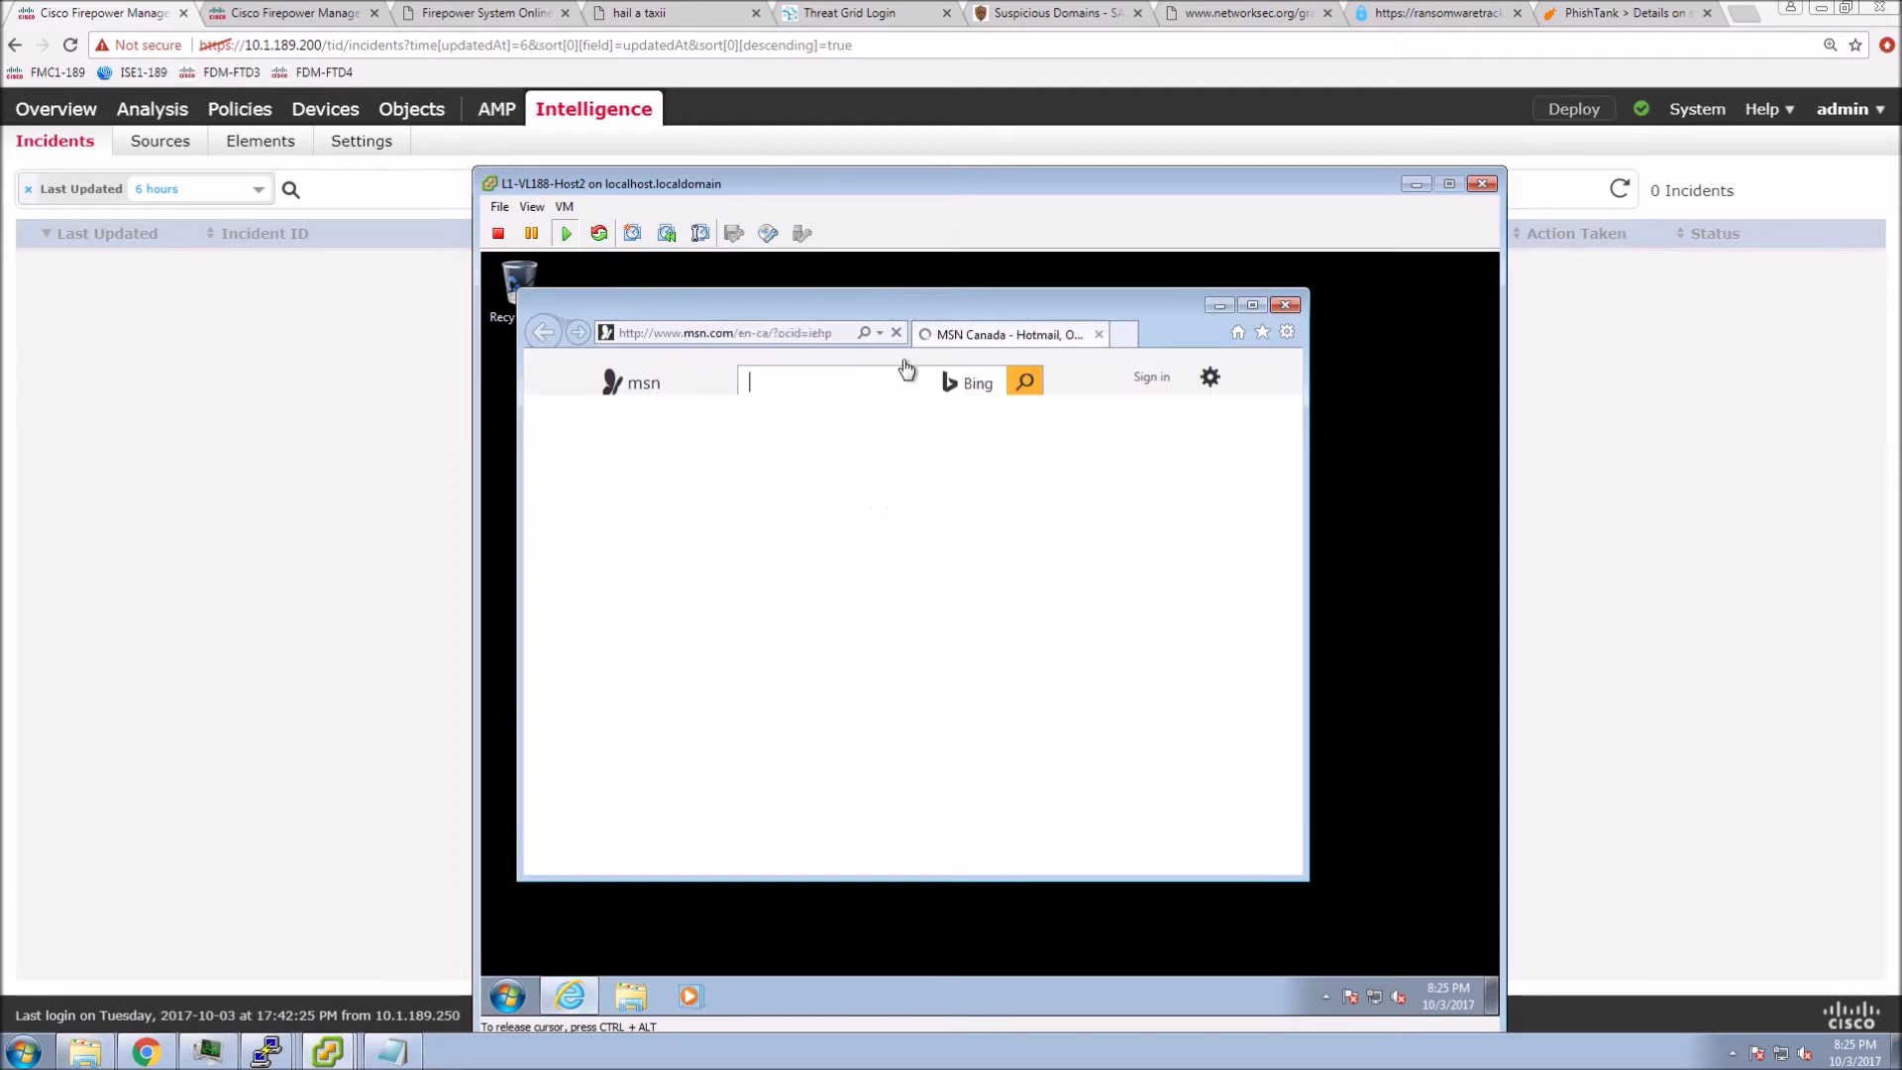
{"action": "left_click", "coordinate": [880, 334]}
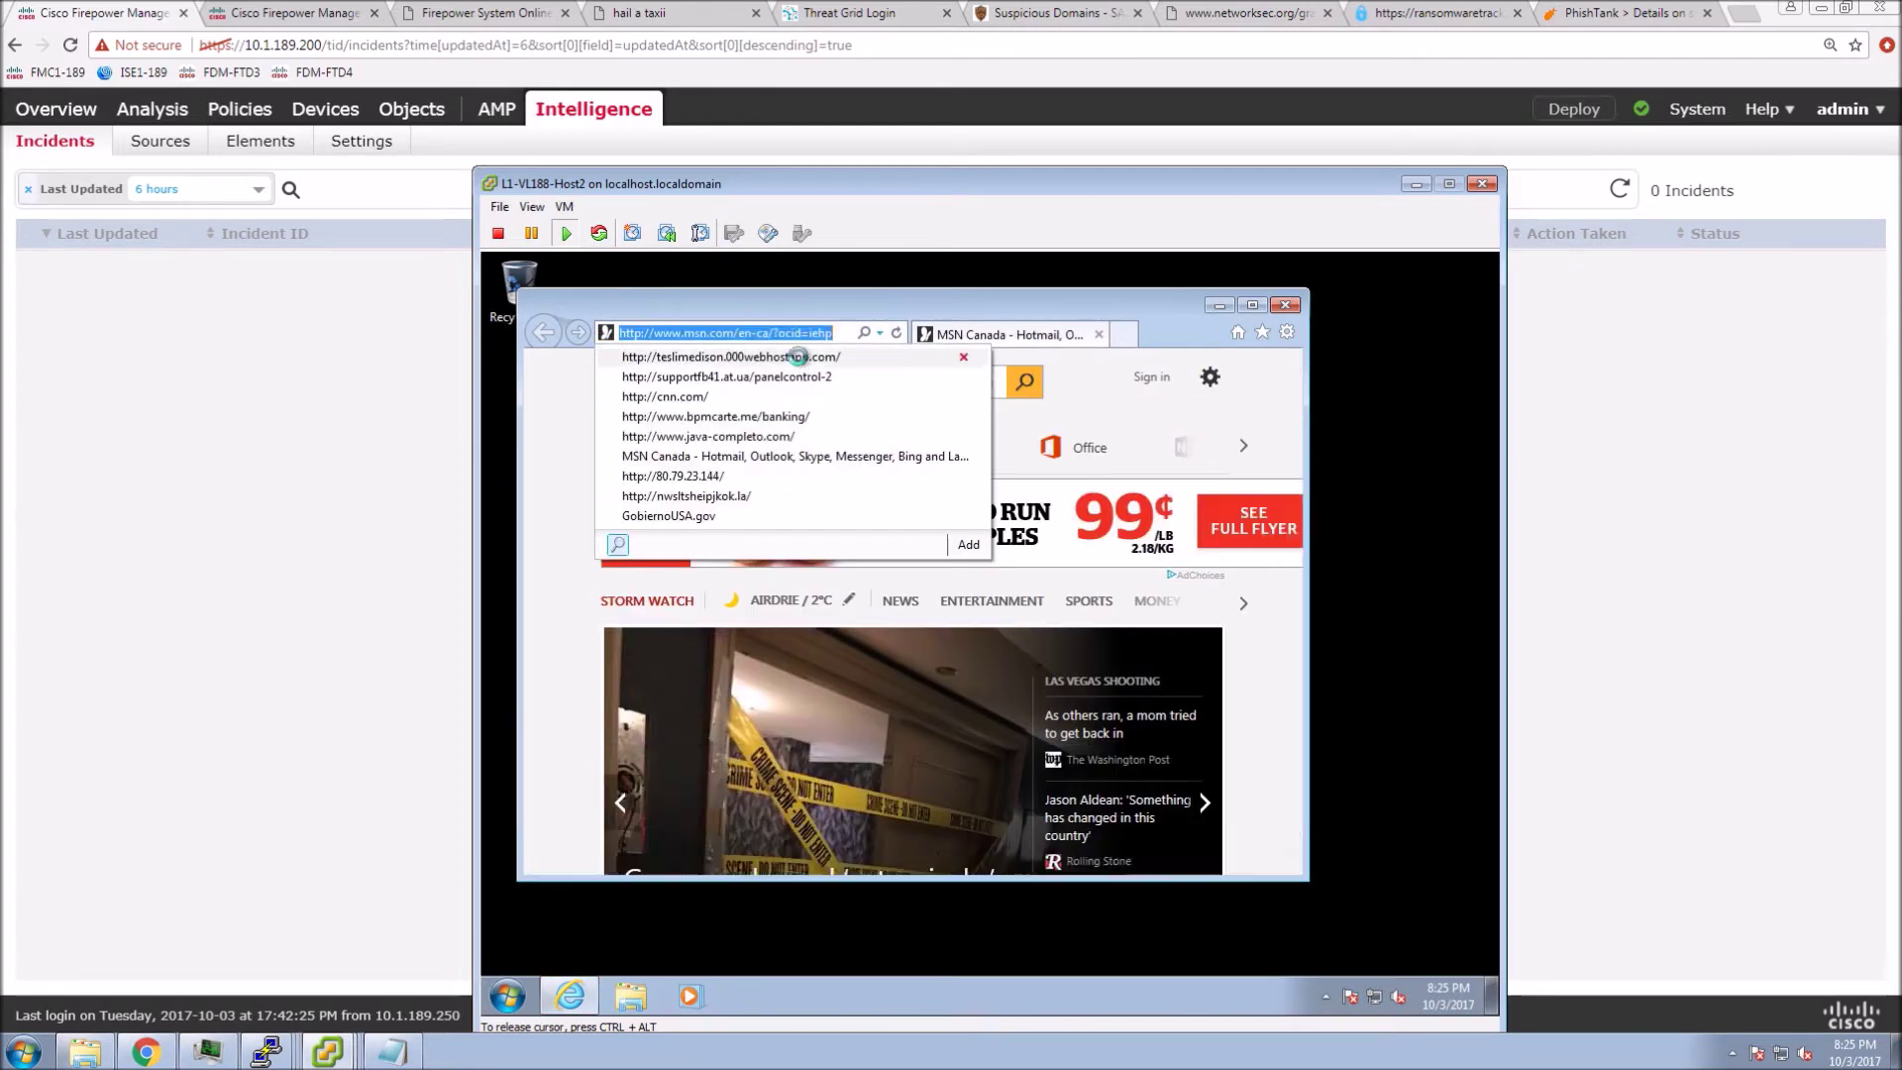
{"action": "left_click", "coordinate": [799, 357]}
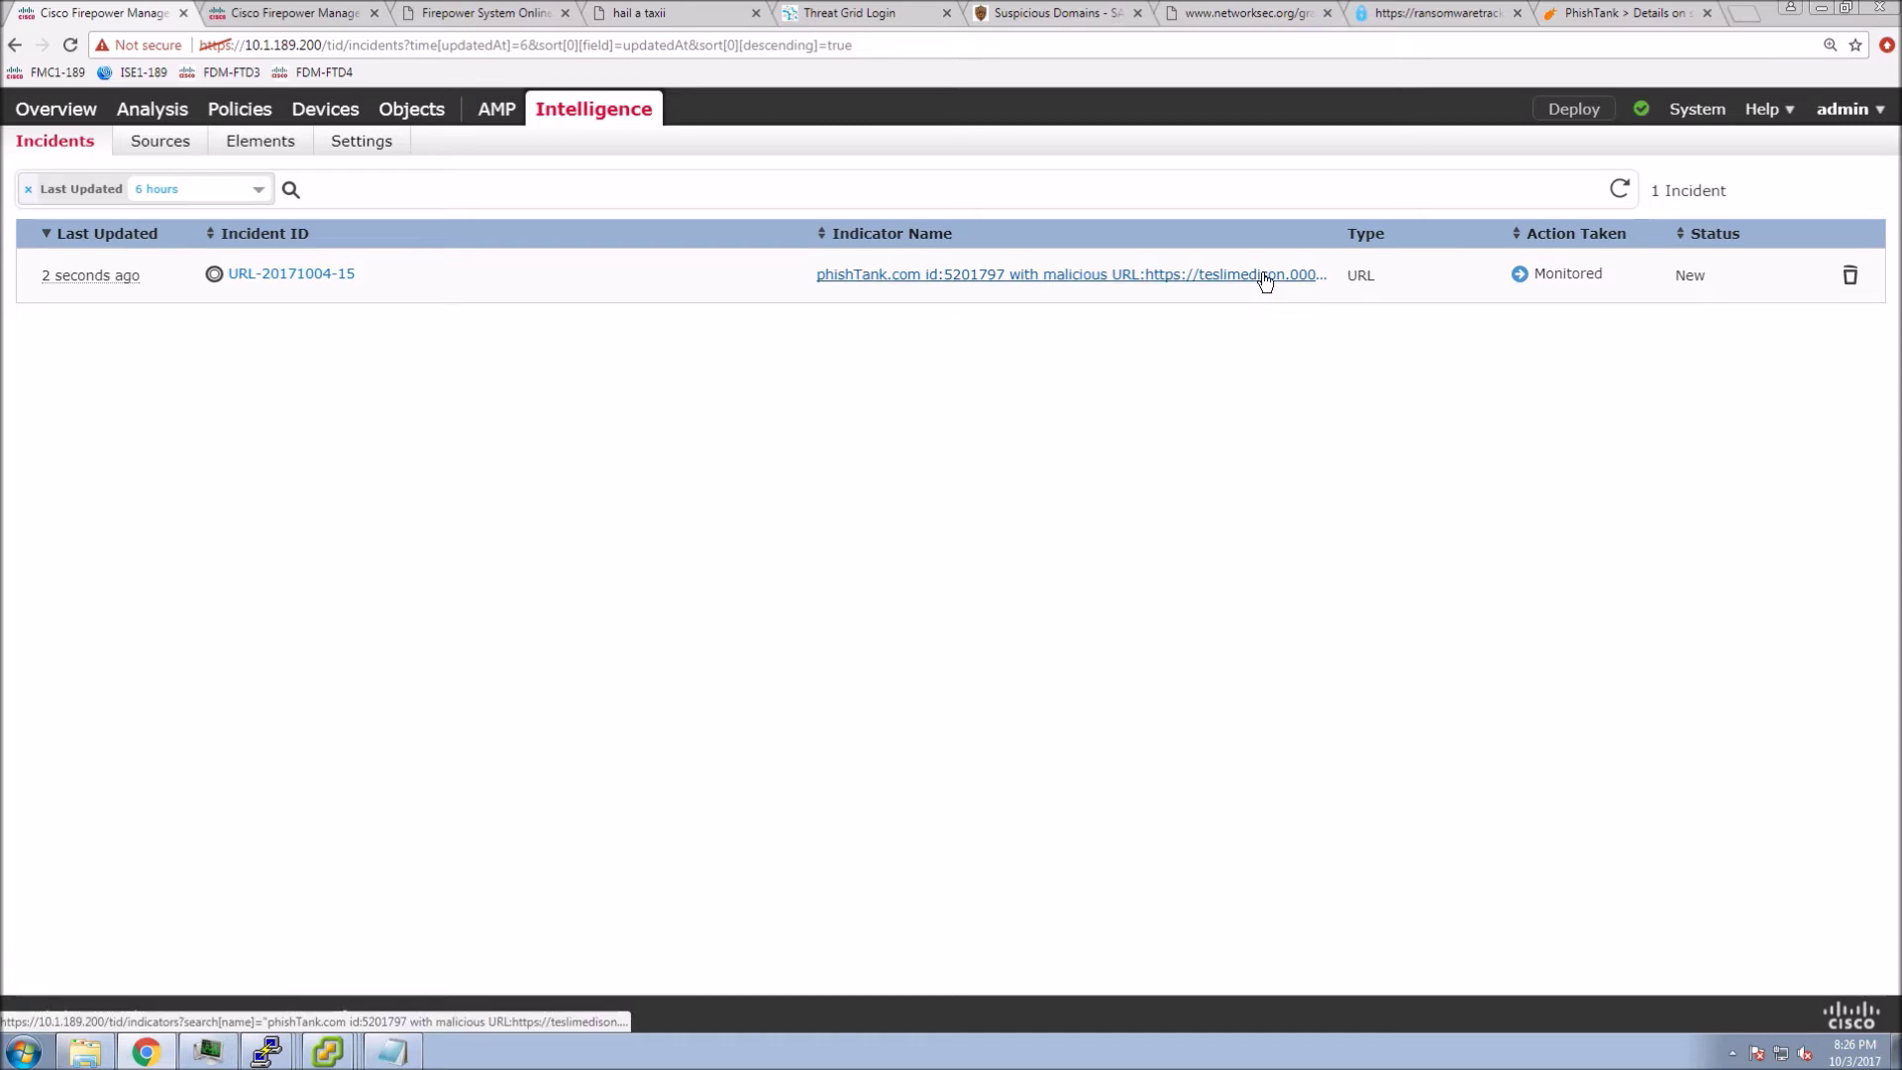
{"action": "mouse_move", "coordinate": [211, 275]}
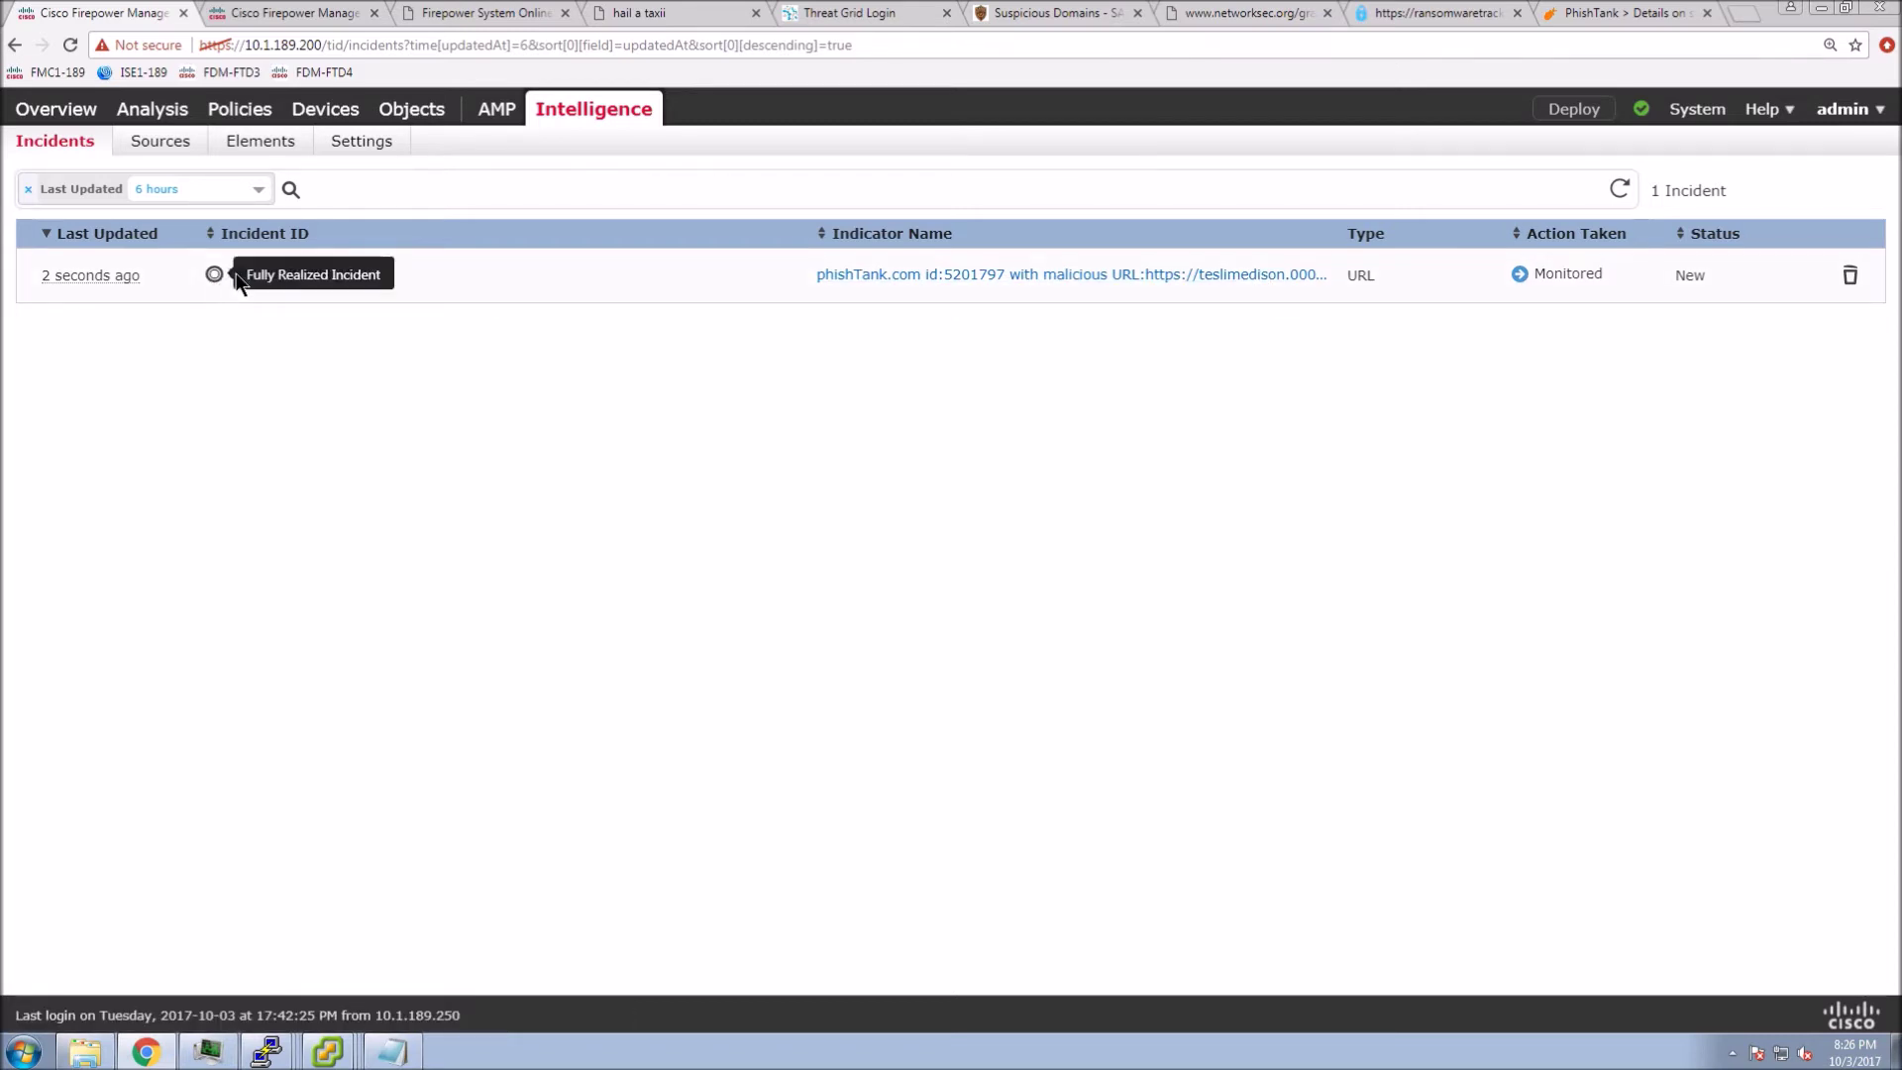
{"action": "left_click", "coordinate": [303, 277]}
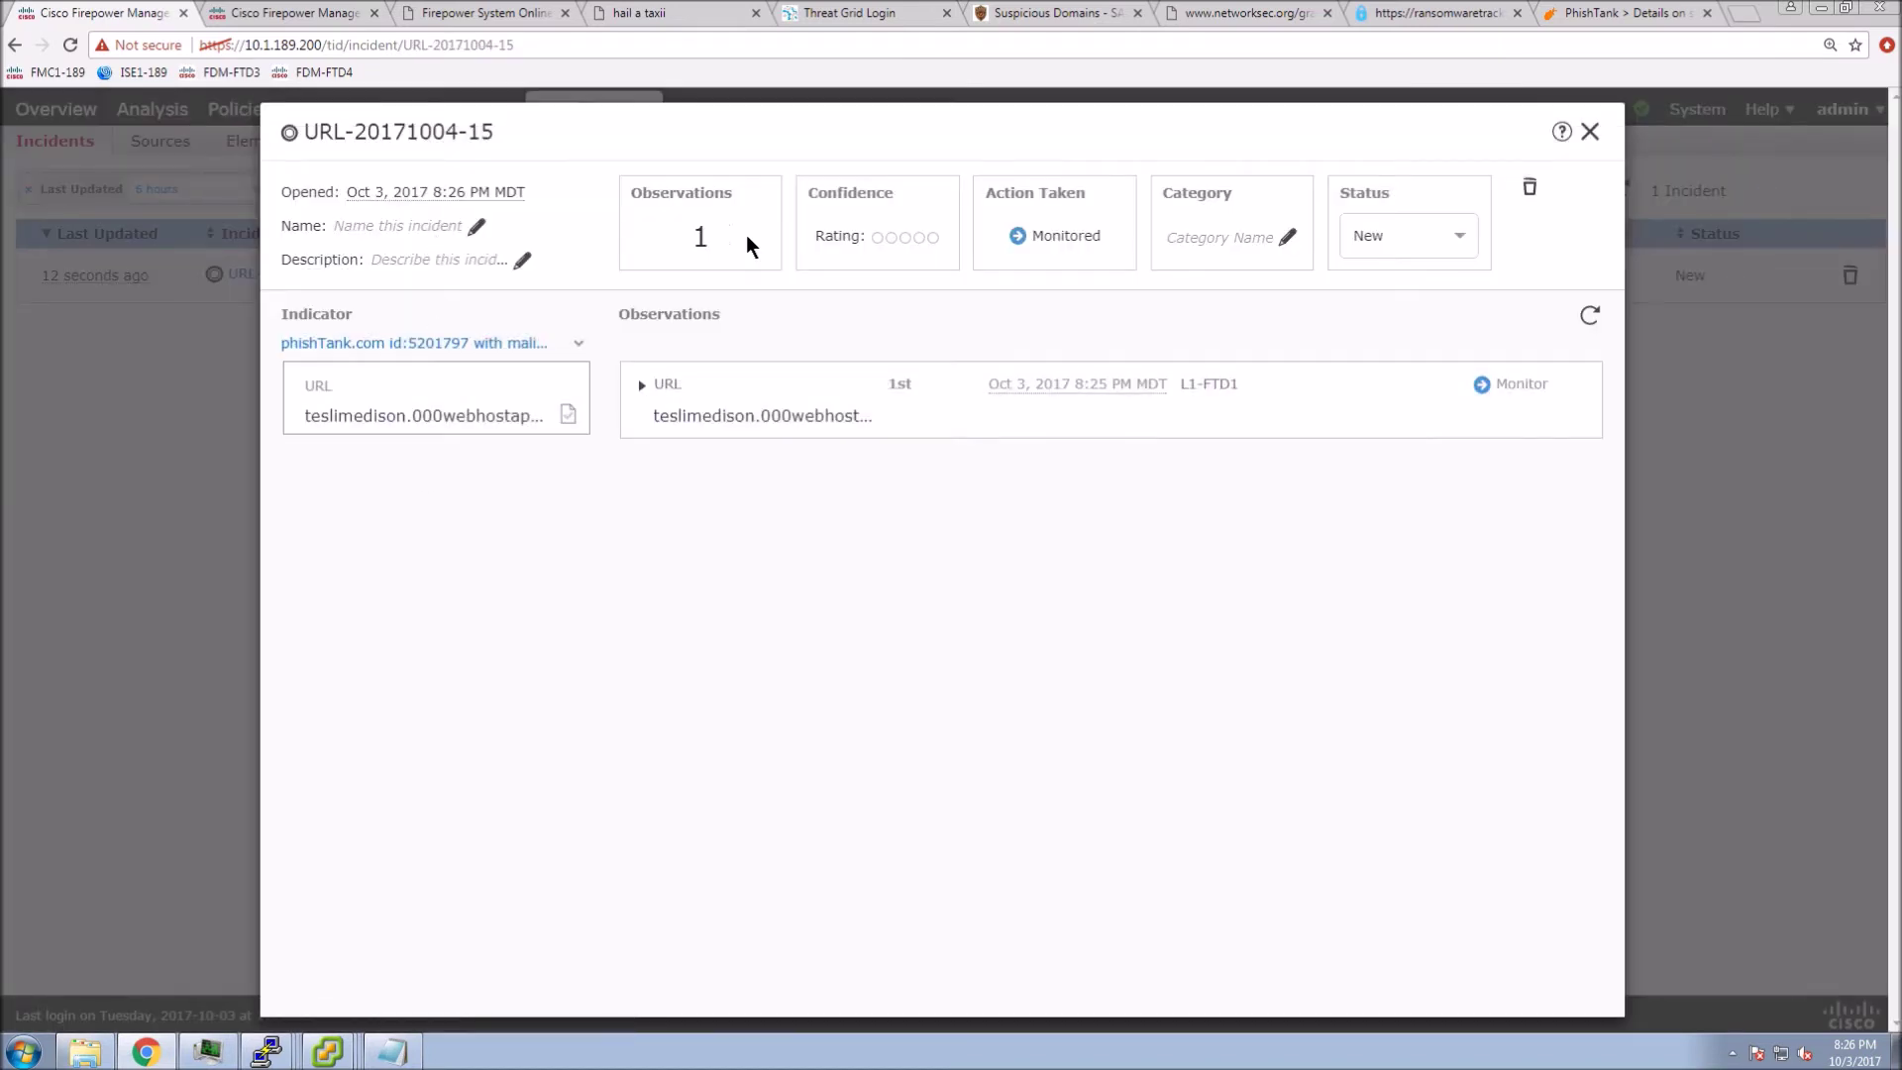
{"action": "left_click", "coordinate": [935, 239]}
{"action": "left_click", "coordinate": [1457, 250]}
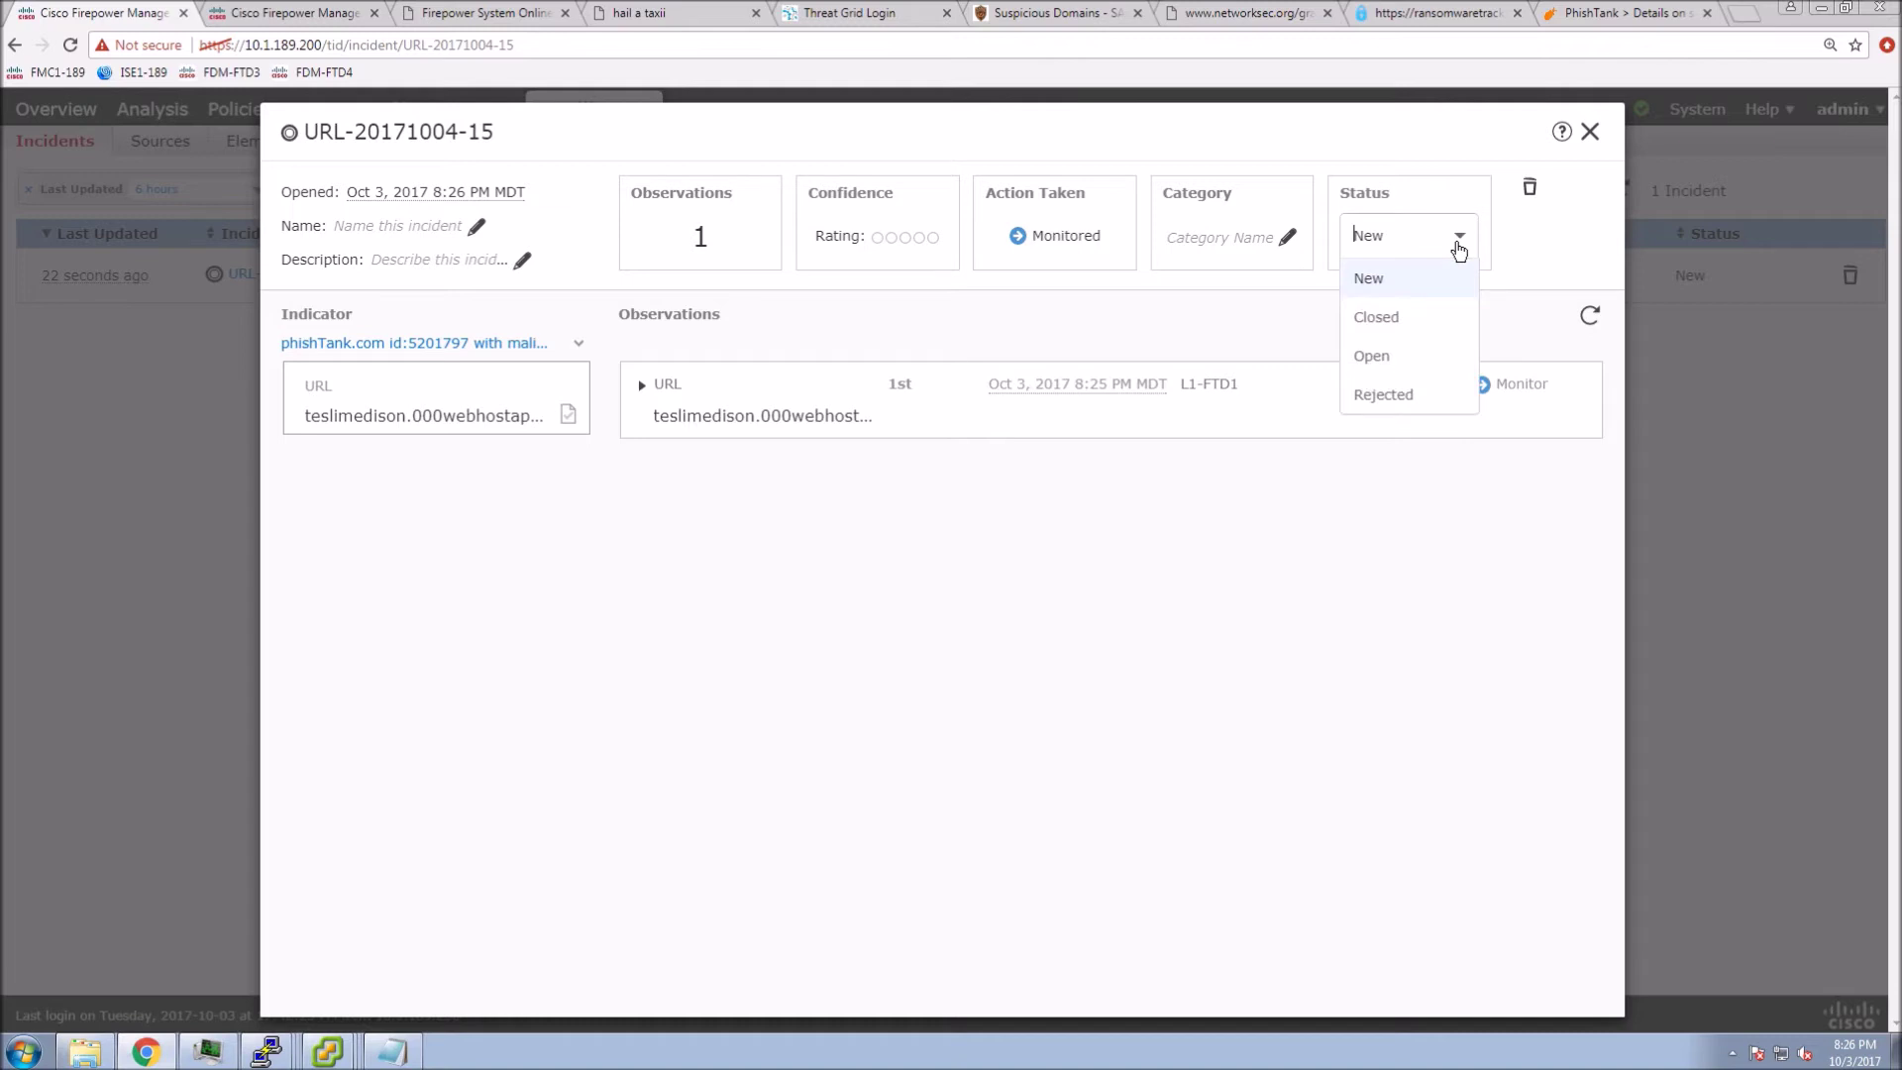
{"action": "left_click", "coordinate": [1385, 359]}
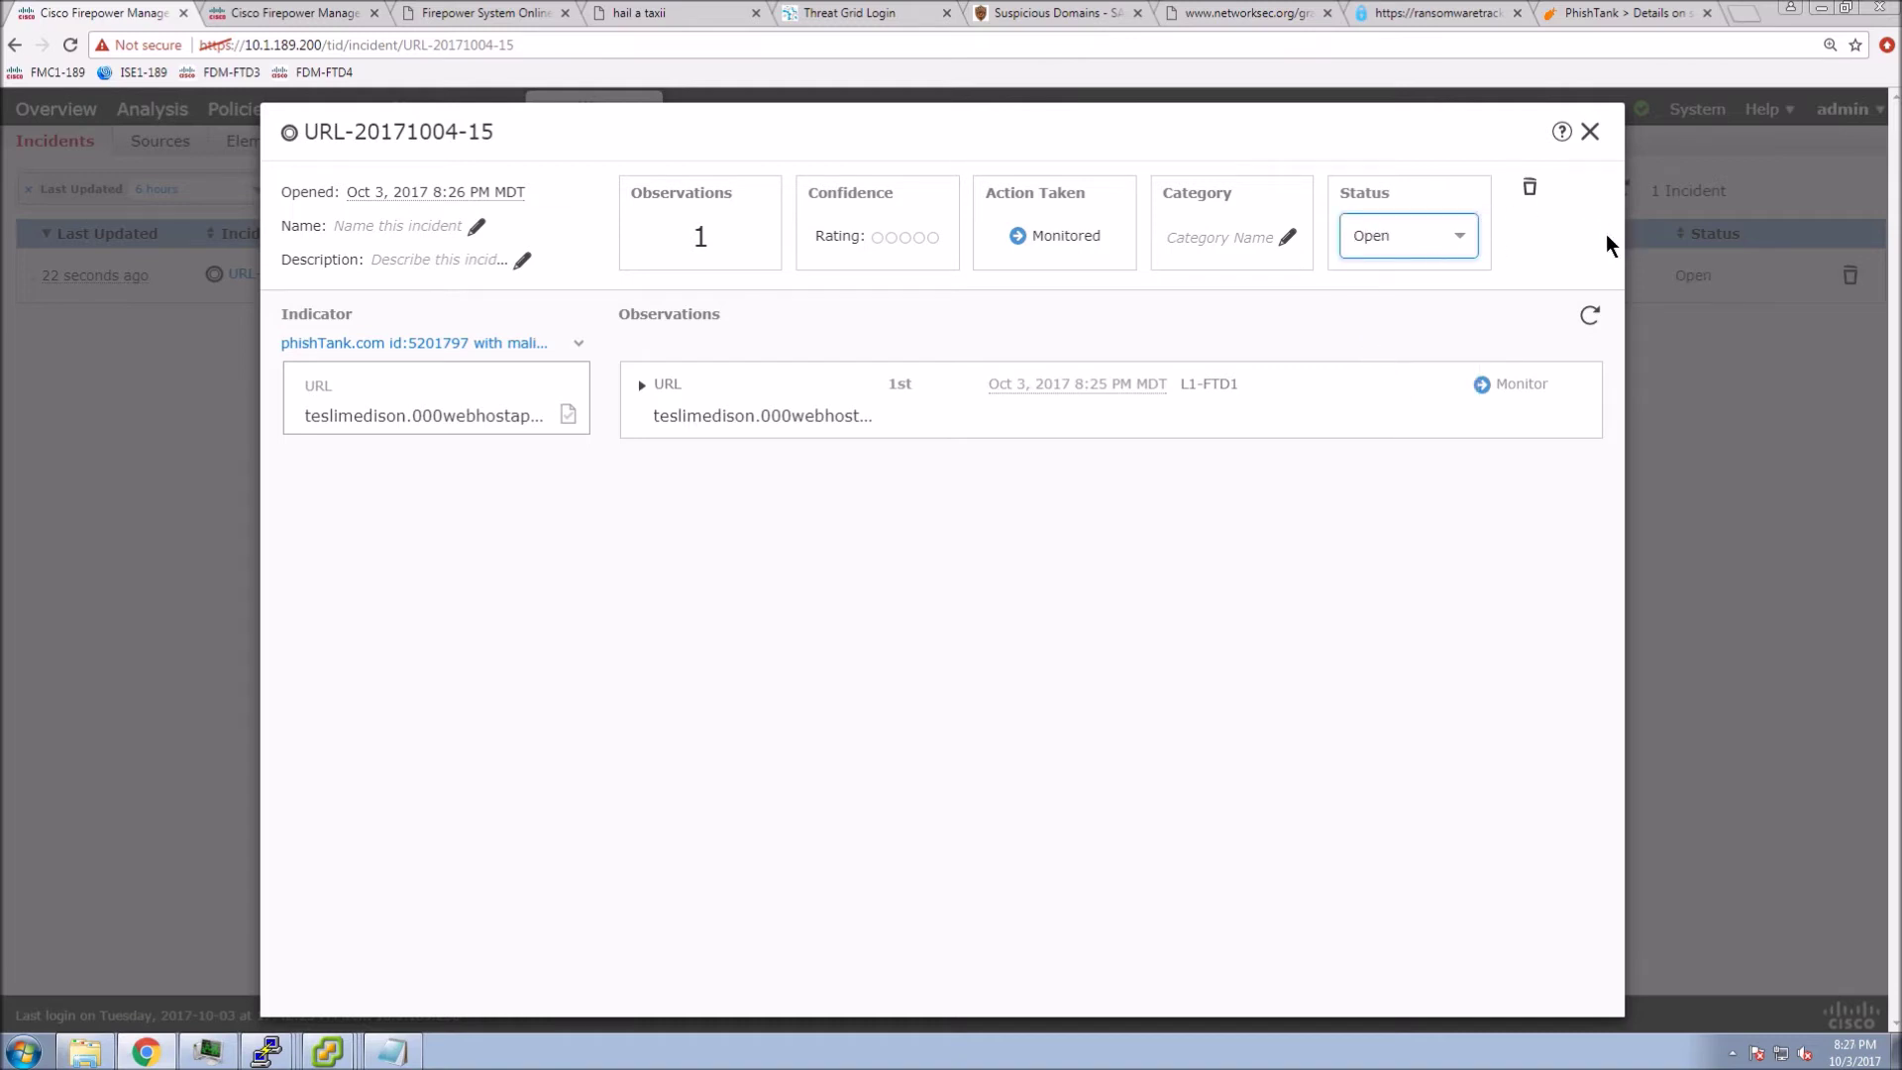
{"action": "left_click", "coordinate": [1591, 133]}
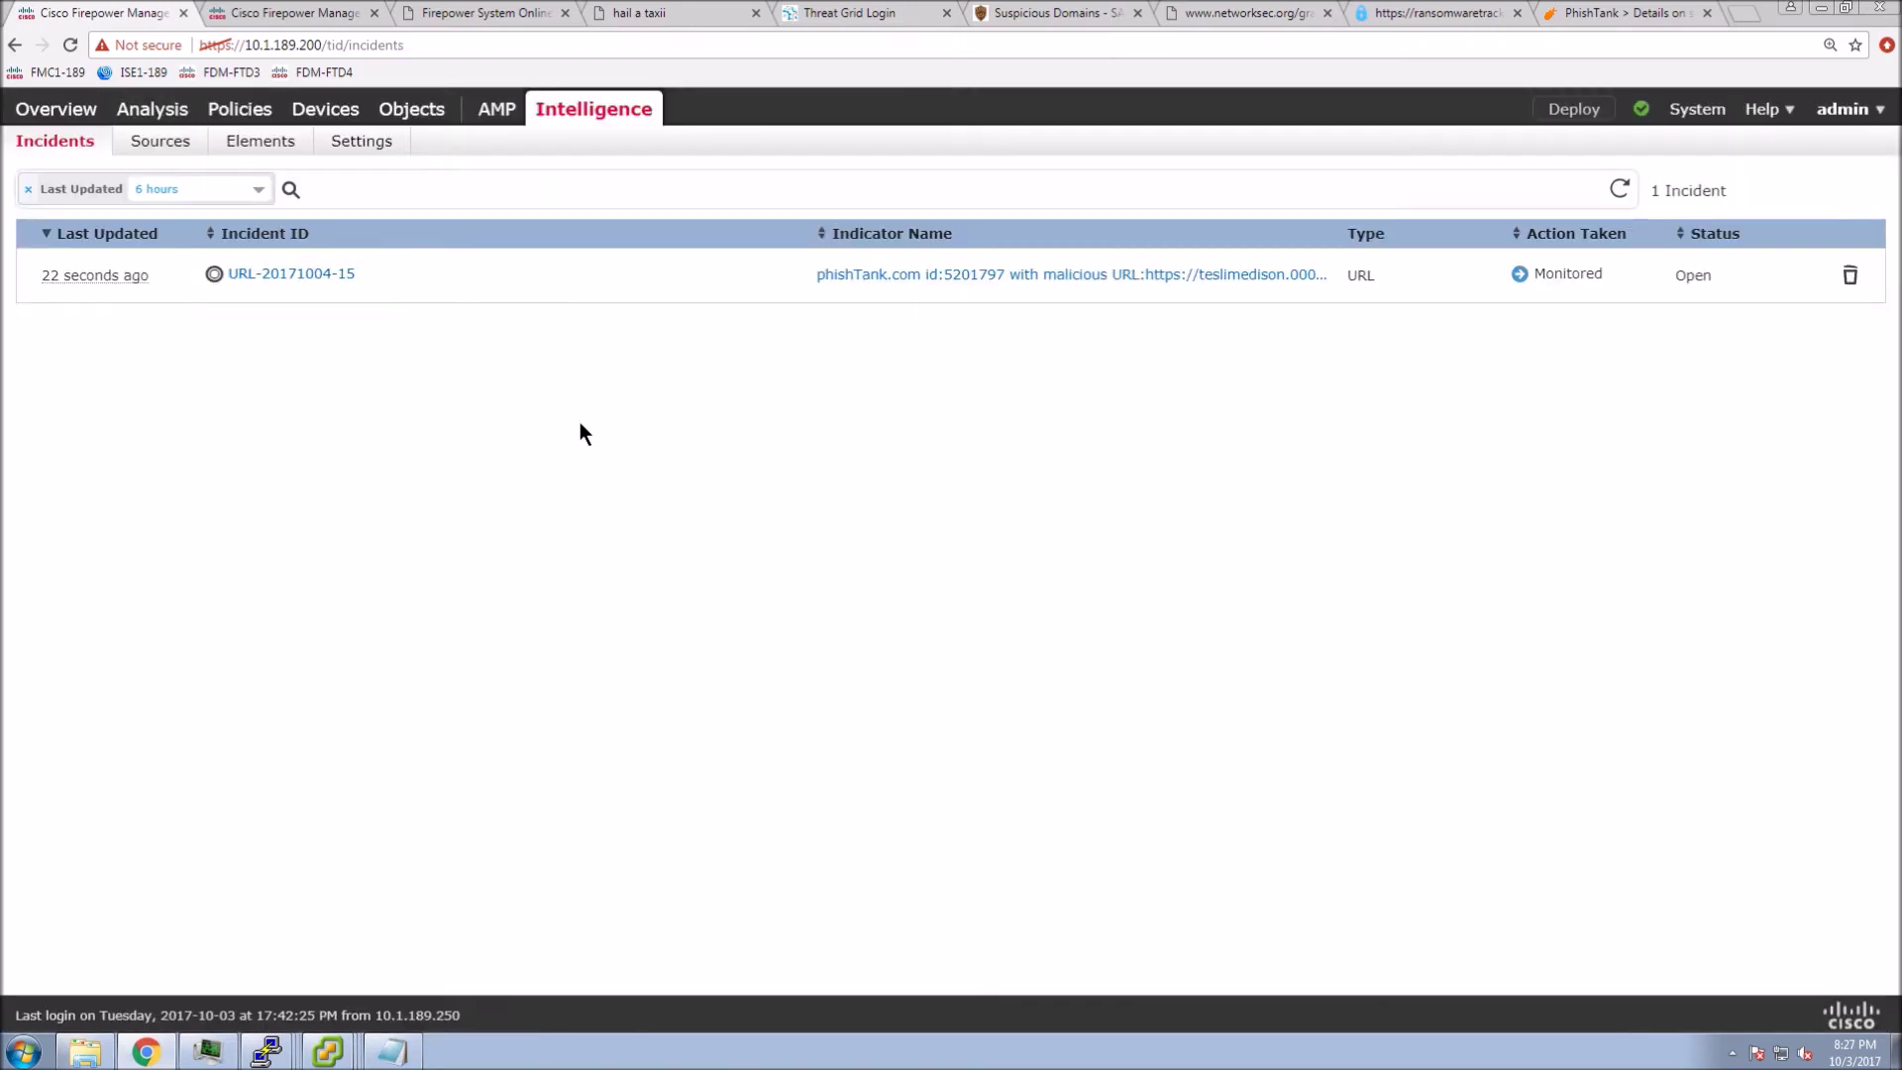
{"action": "mouse_move", "coordinate": [148, 114]}
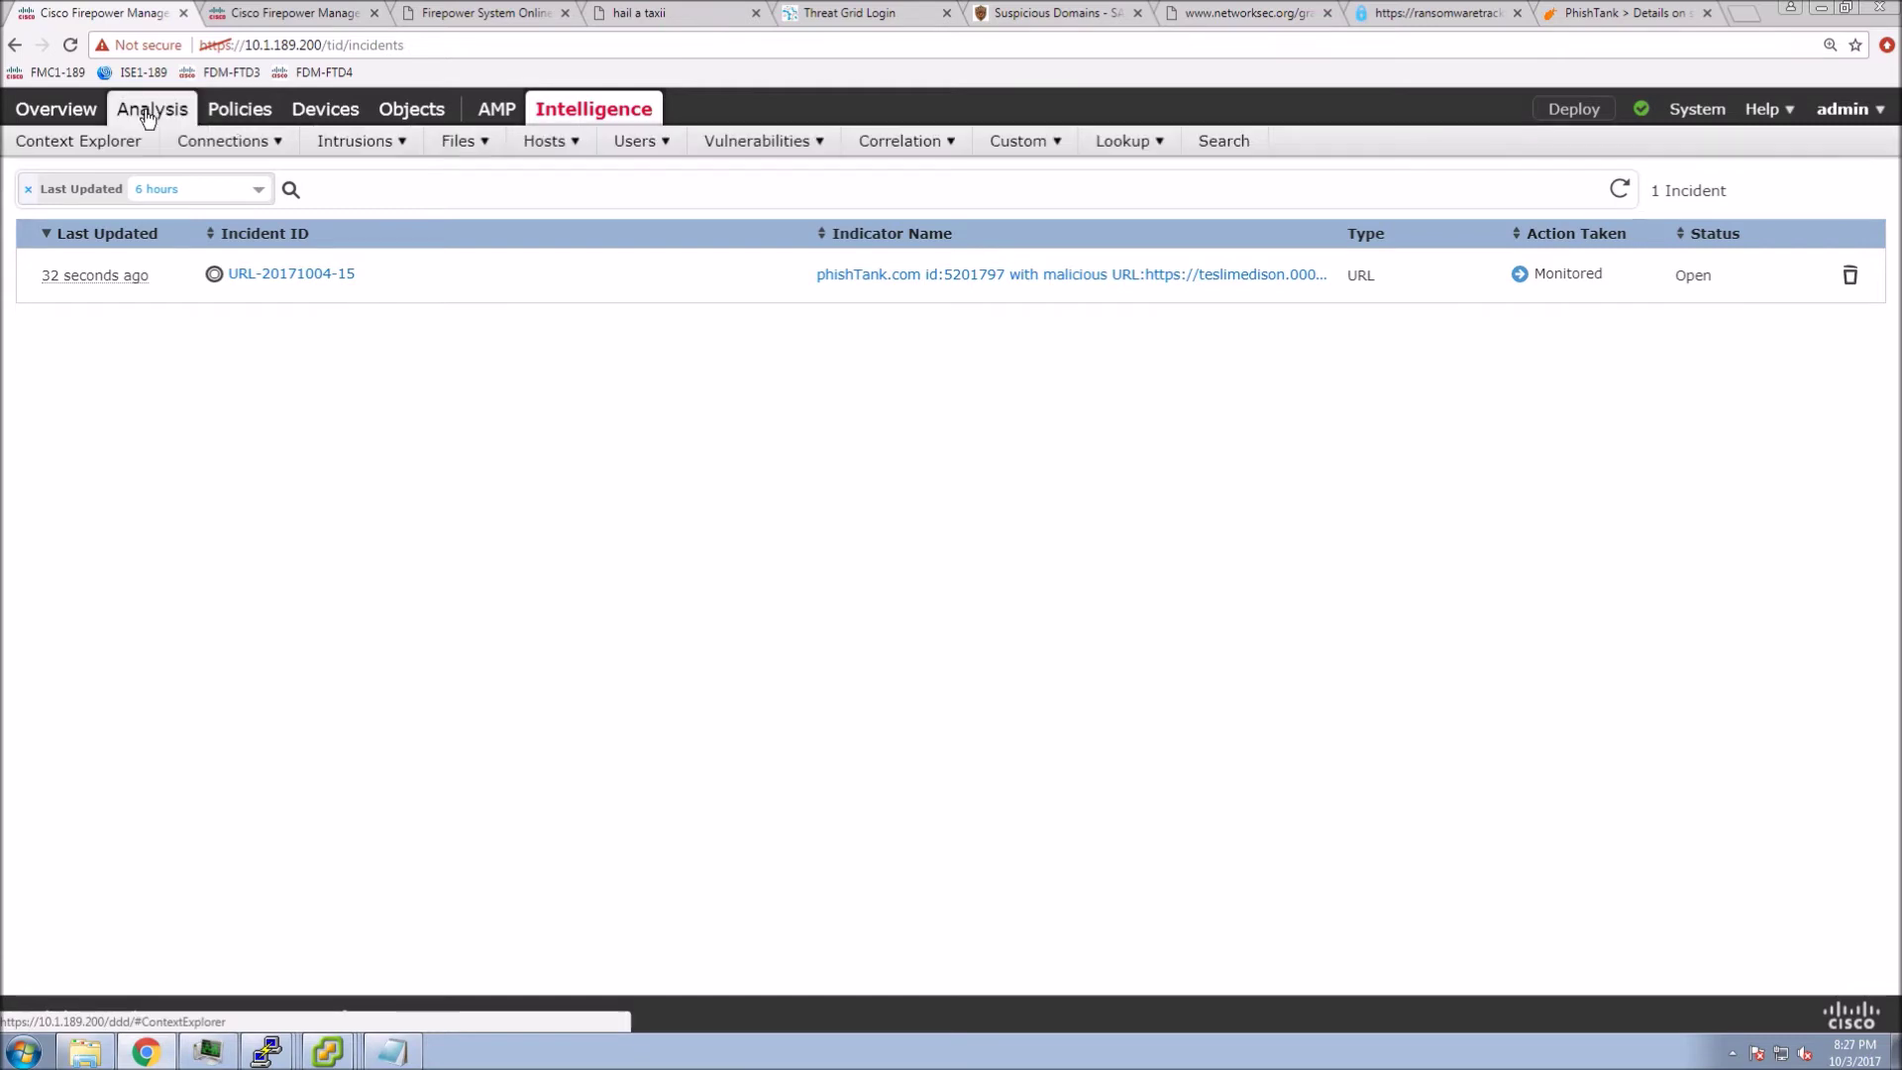
{"action": "left_click", "coordinate": [184, 177]}
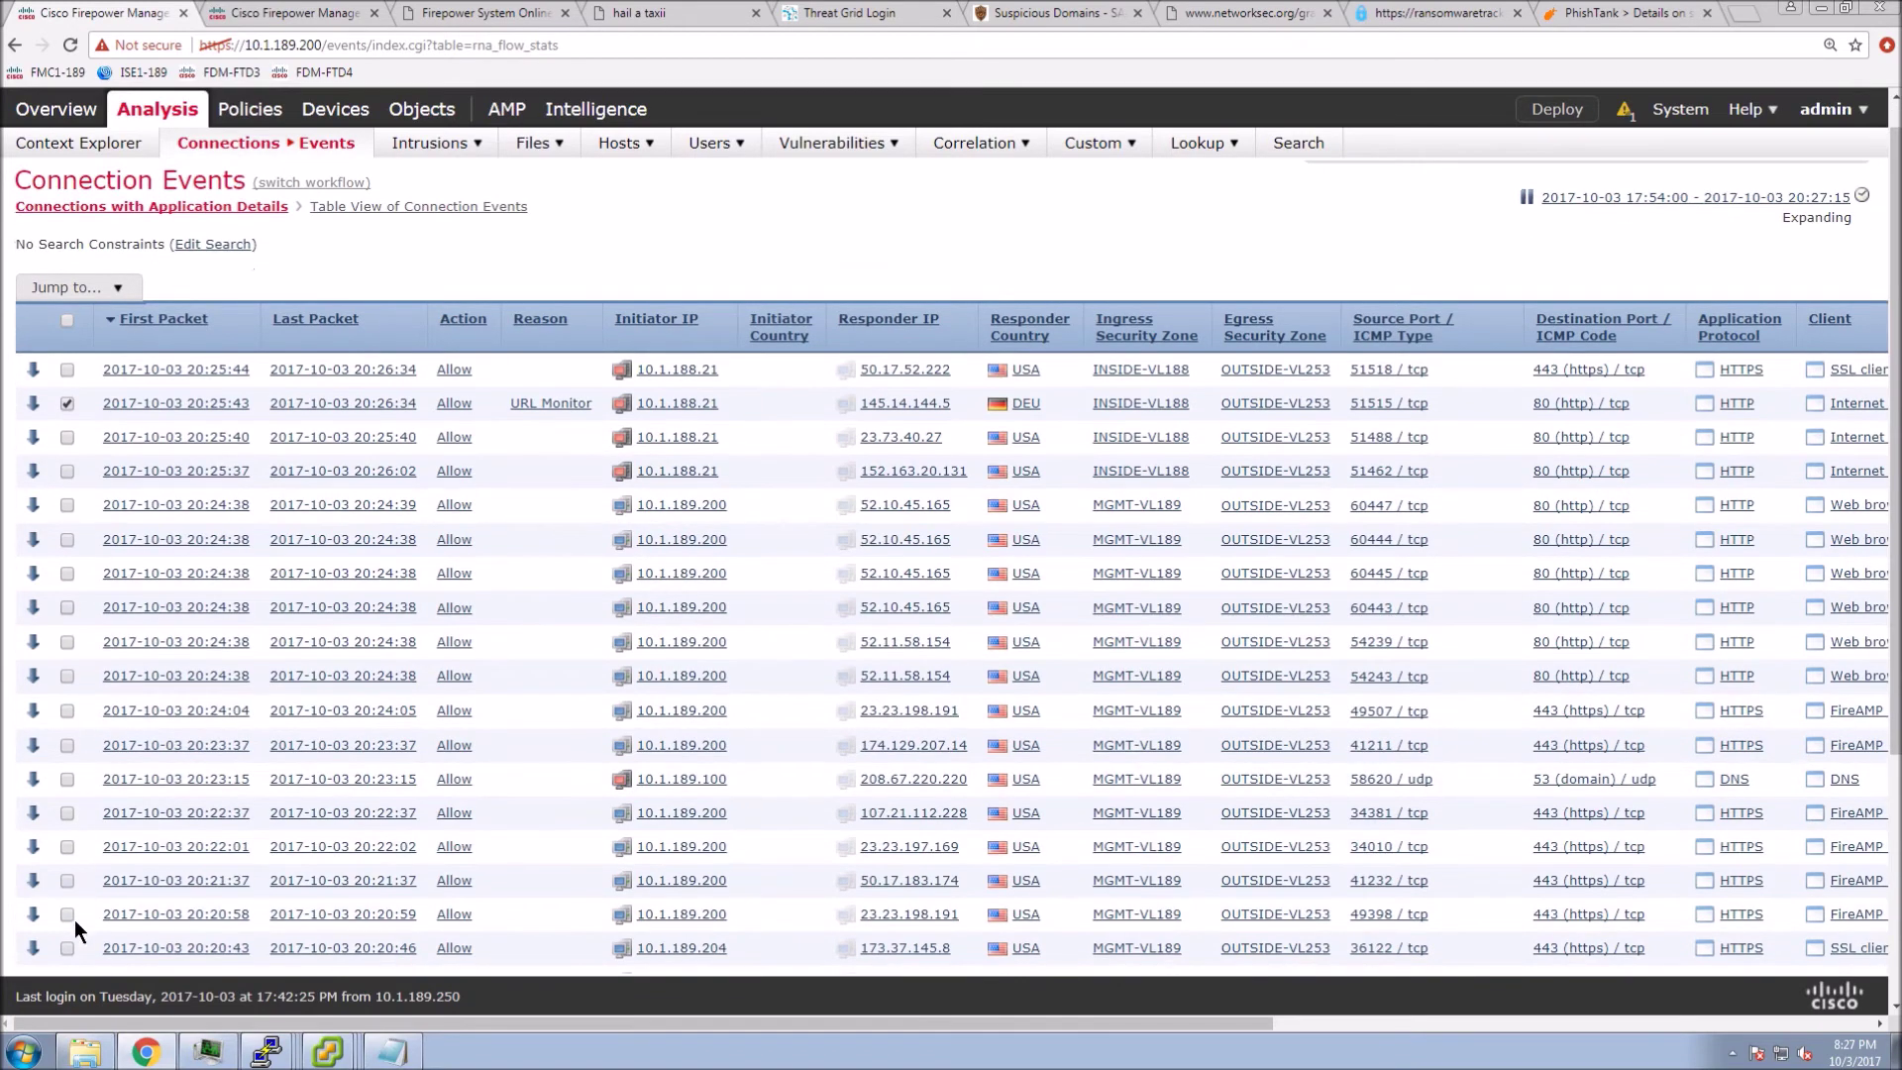
- Isolate the URL Monitor event from 10.1.188.21, inspect its URL column, then return to Incidents
{"action": "scroll", "coordinate": [74, 919], "scroll_direction": "down", "scroll_amount": 4}
{"action": "left_click", "coordinate": [72, 895]}
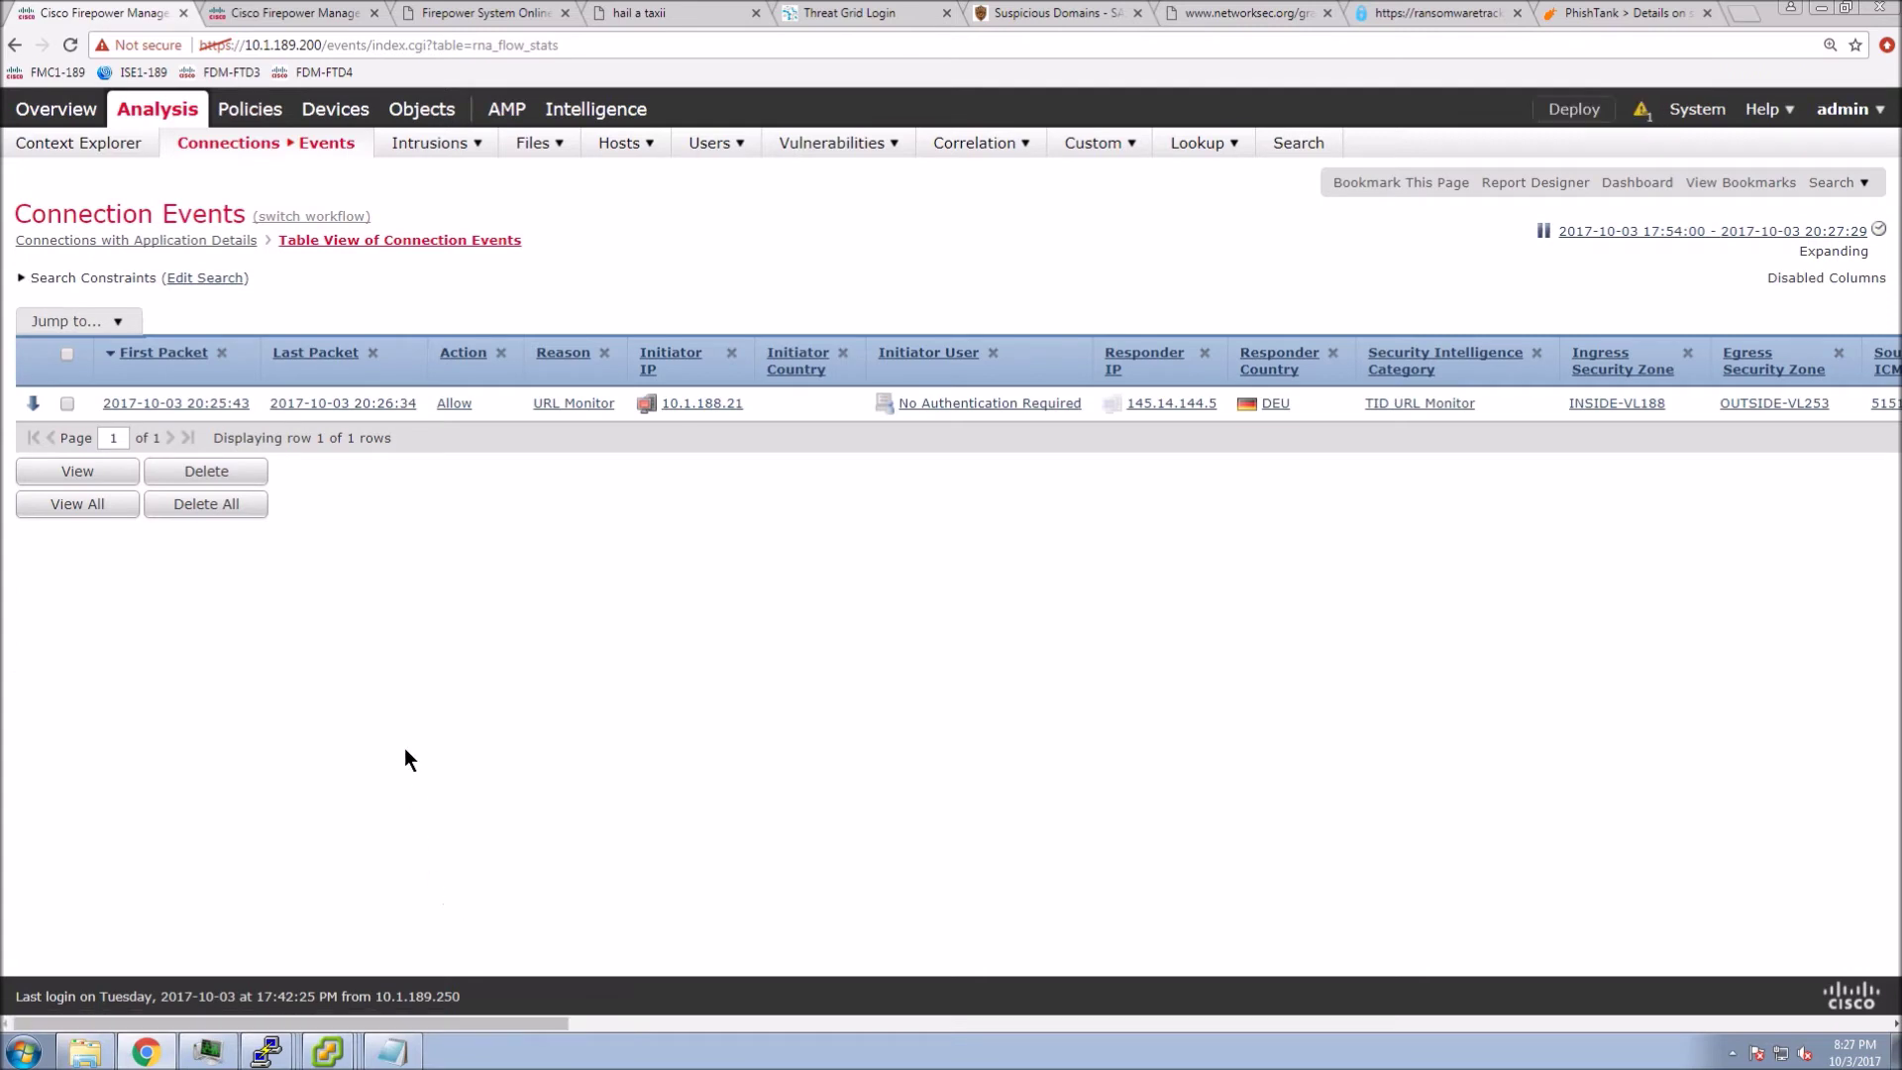
{"action": "left_click_drag", "start_coordinate": [430, 1024], "coordinate": [554, 1026]}
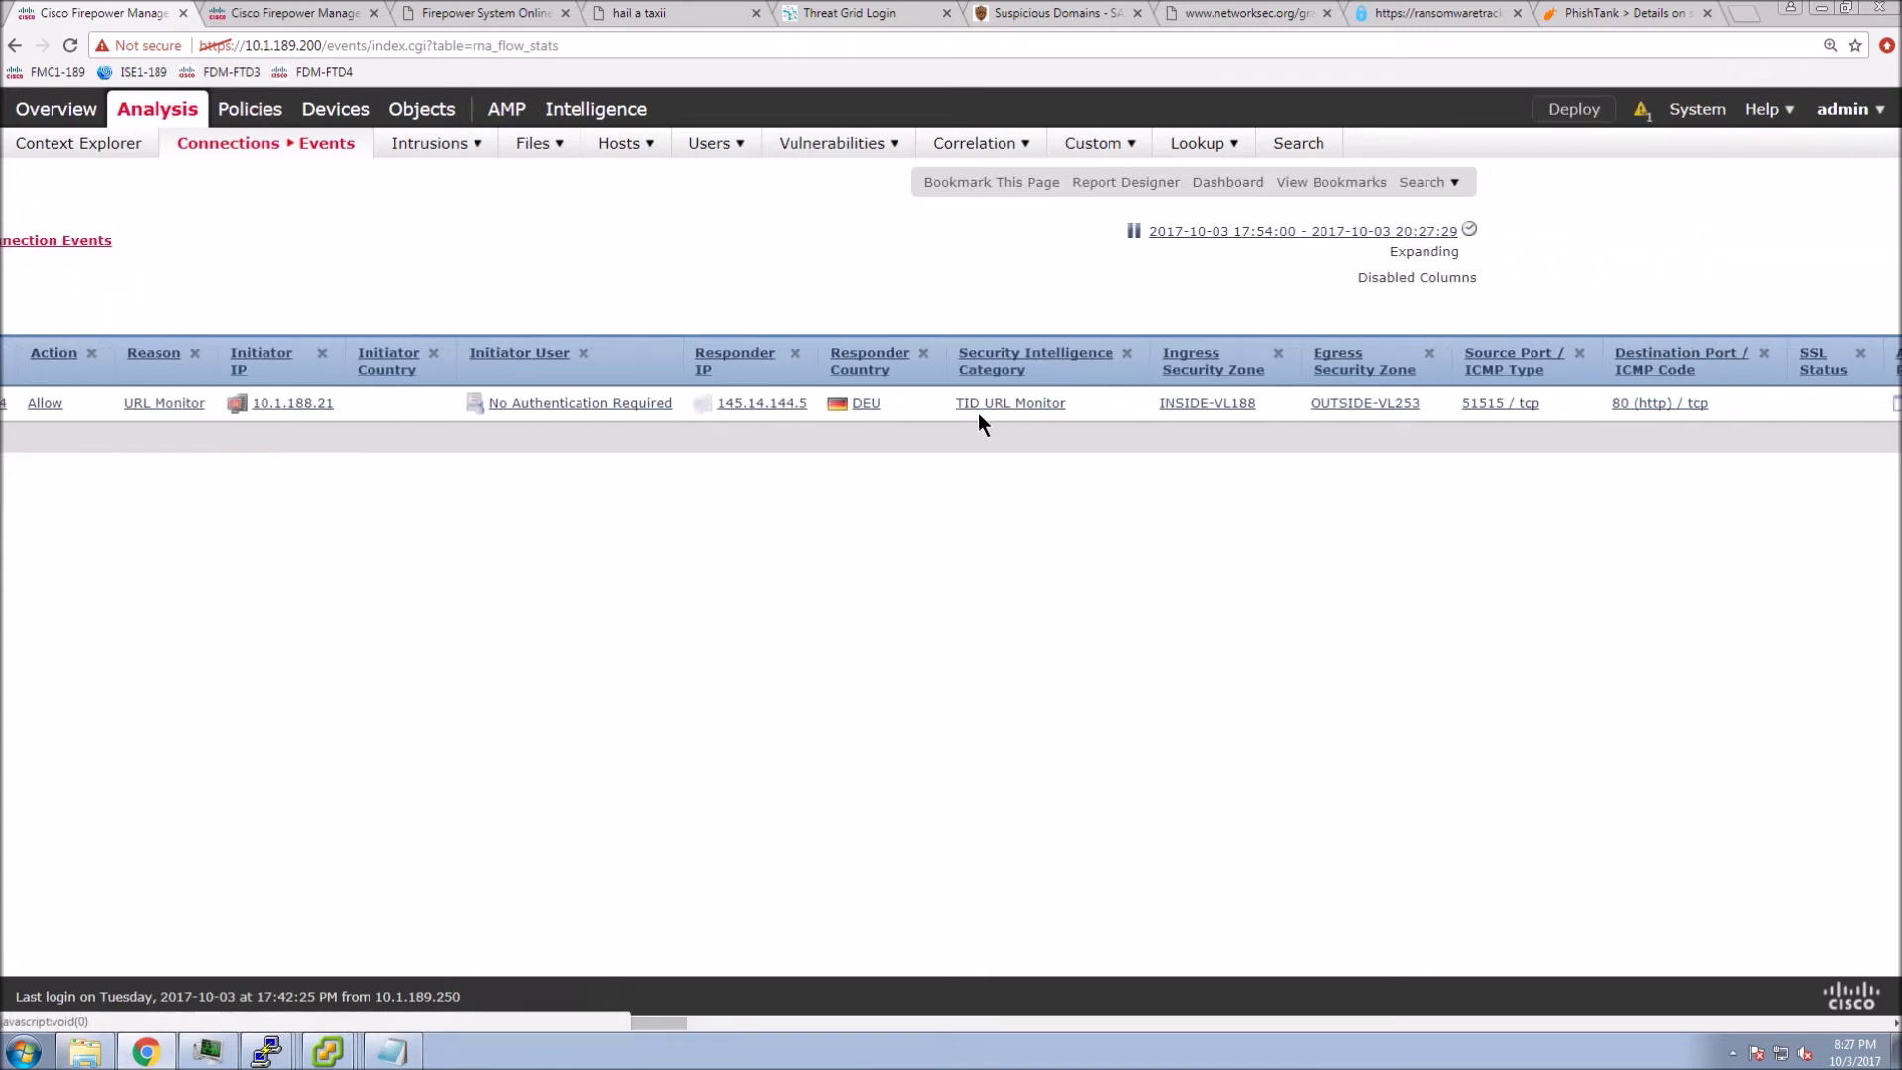
{"action": "left_click_drag", "start_coordinate": [567, 1020], "coordinate": [1125, 1026]}
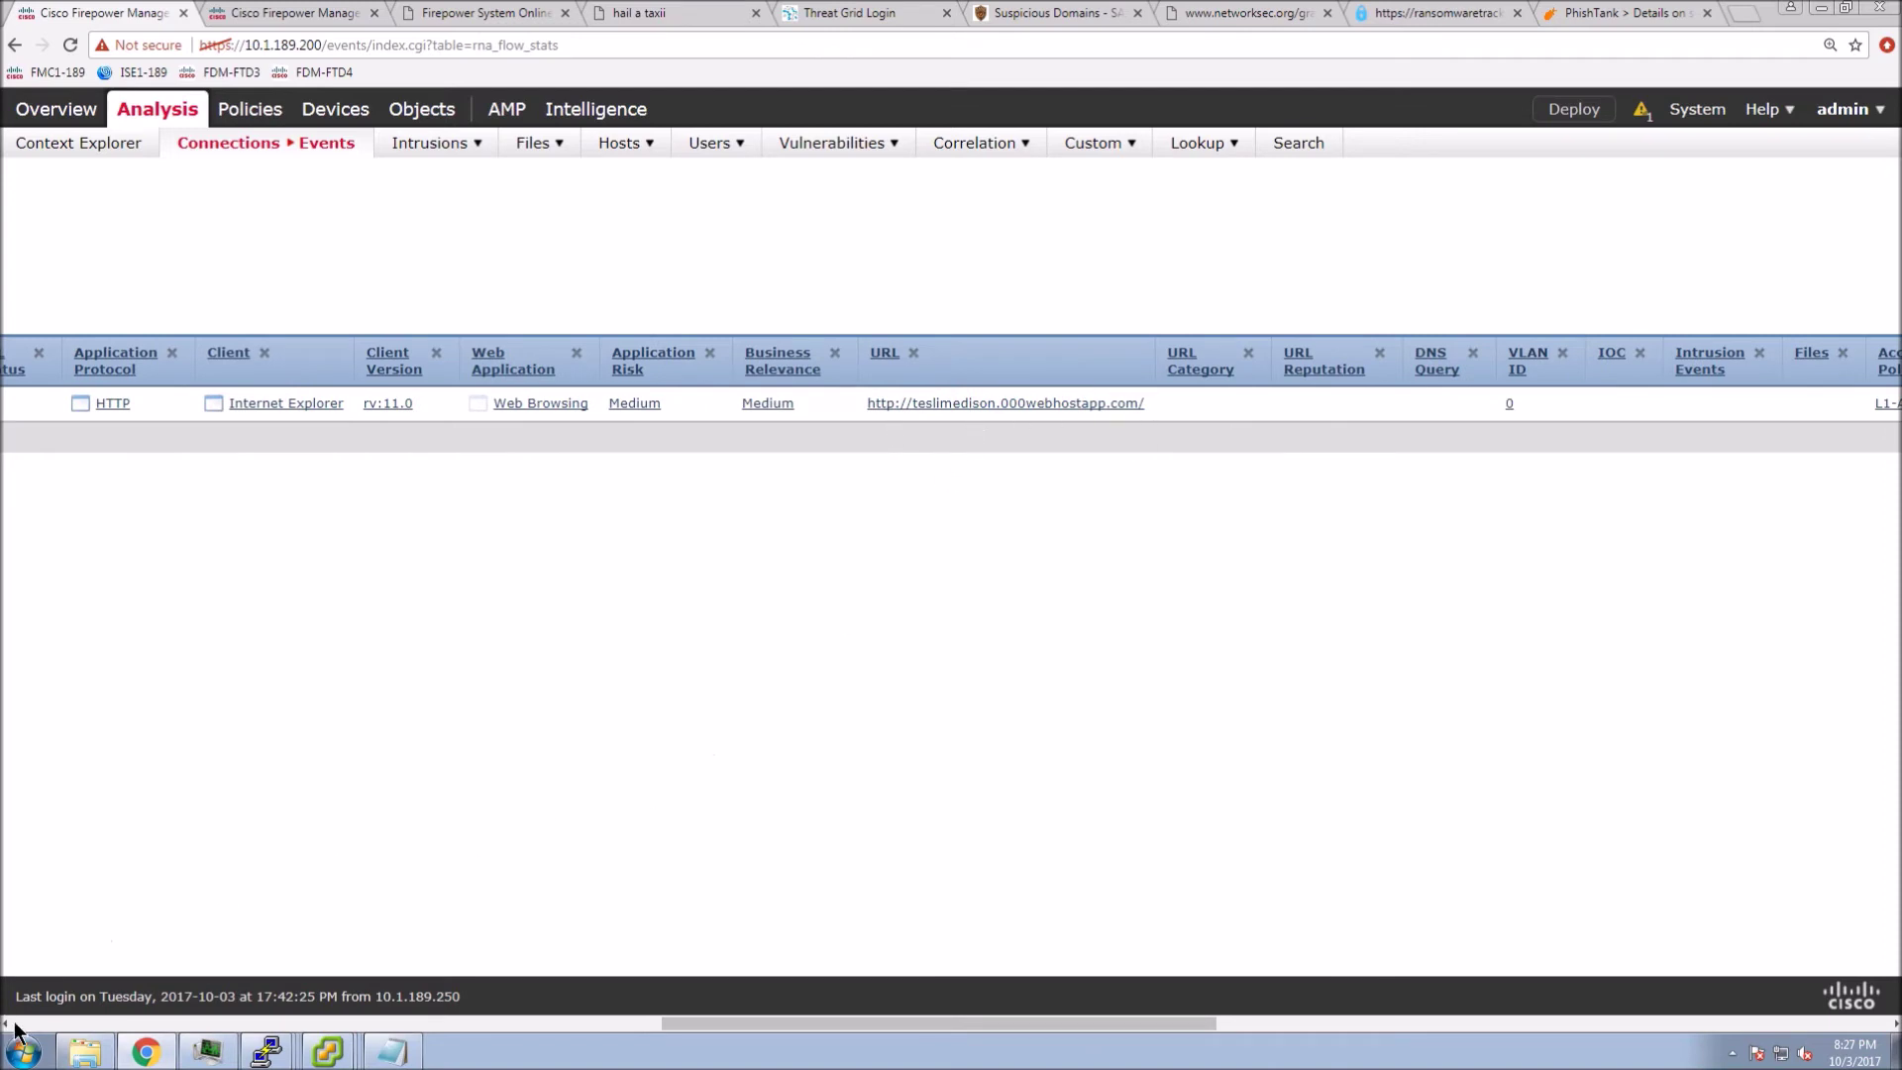
{"action": "left_click", "coordinate": [46, 1020]}
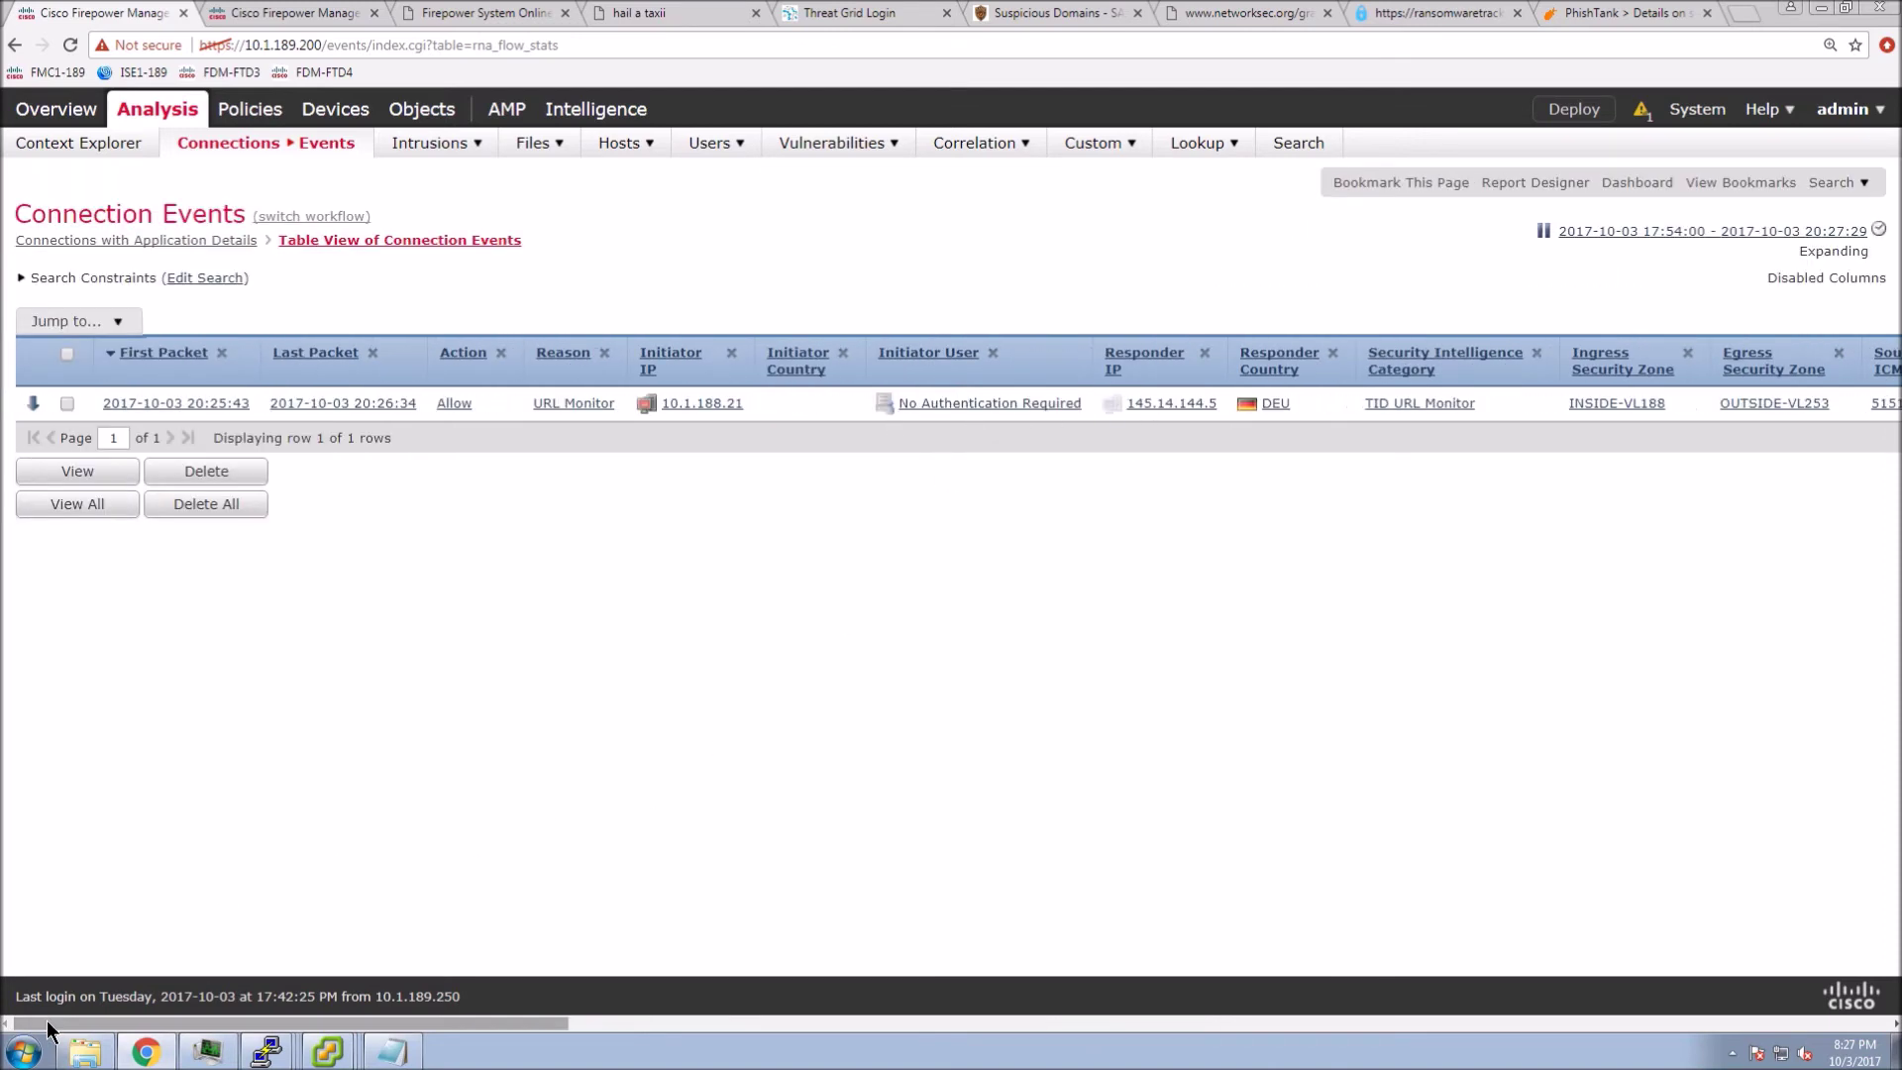
{"action": "mouse_move", "coordinate": [607, 113]}
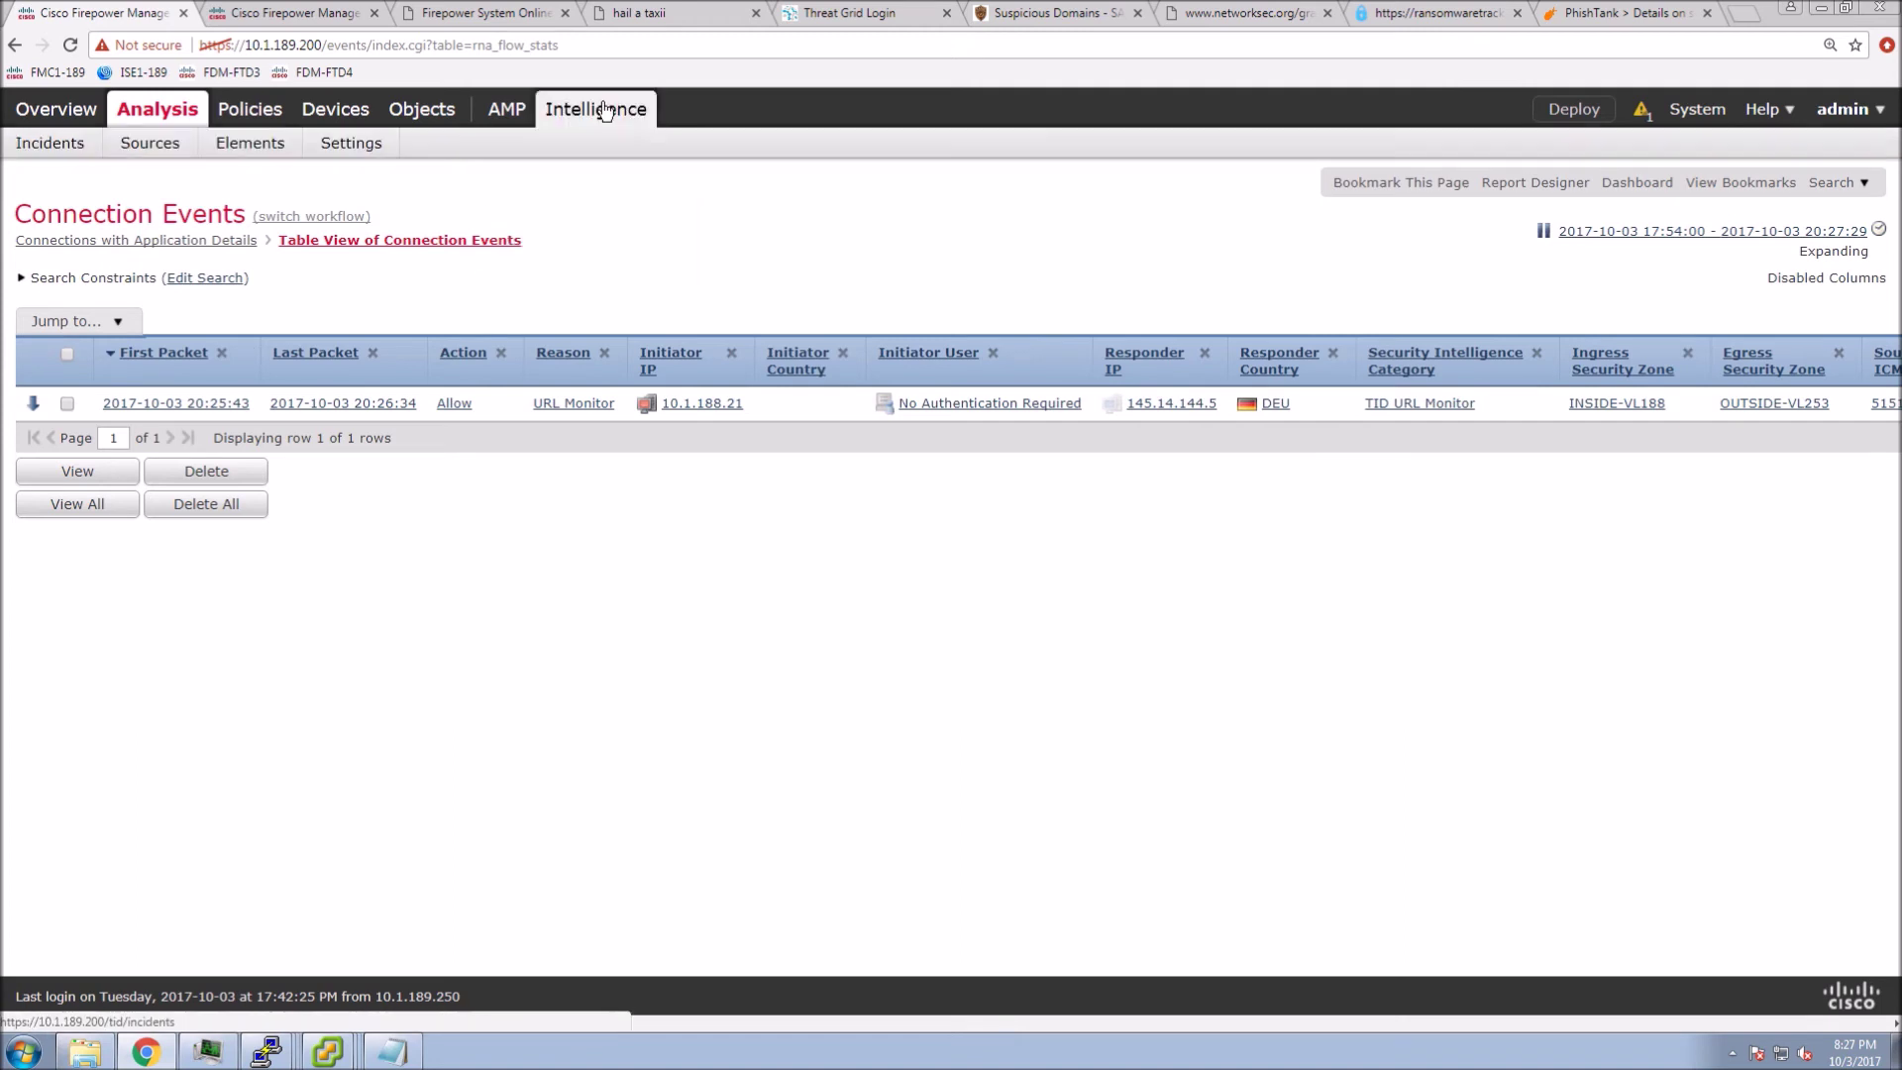
{"action": "left_click", "coordinate": [49, 146]}
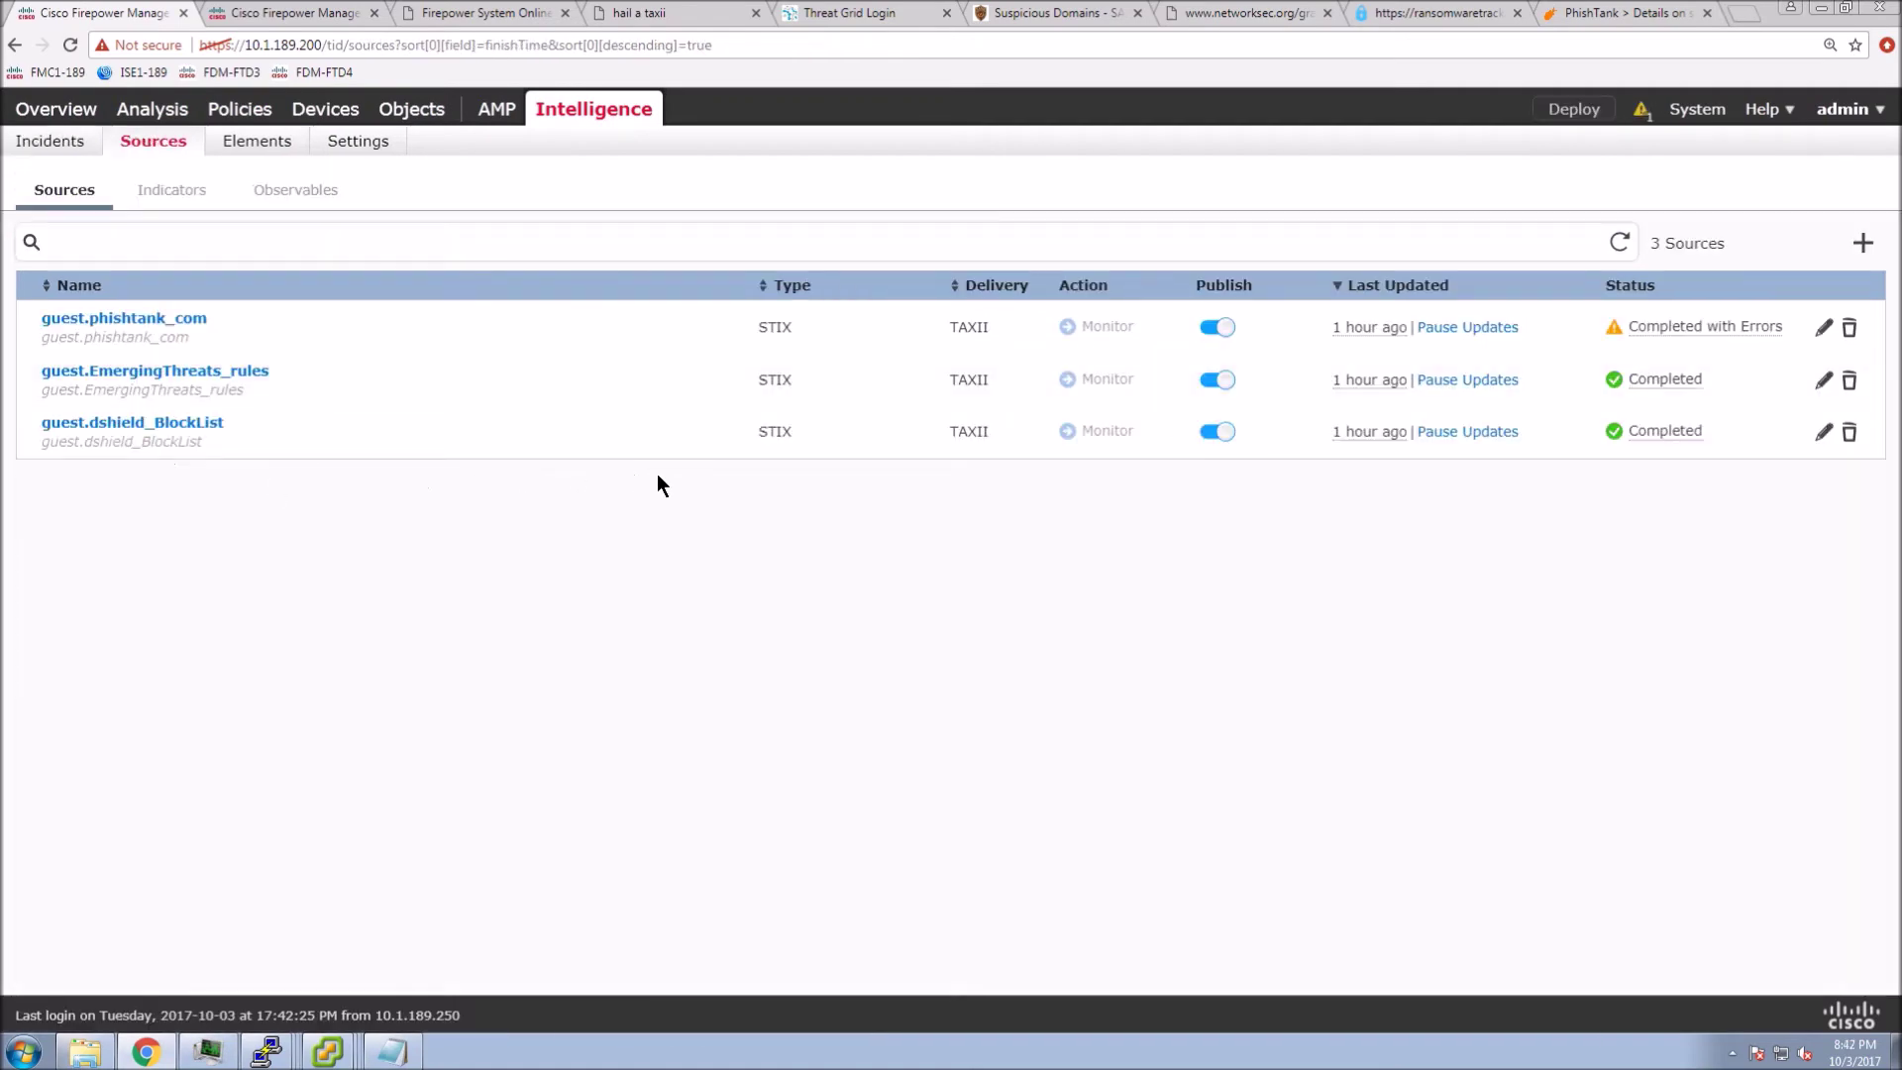
- Change the clickpik.com/winter.html phishTank indicator's action to Block
{"action": "left_click", "coordinate": [171, 190]}
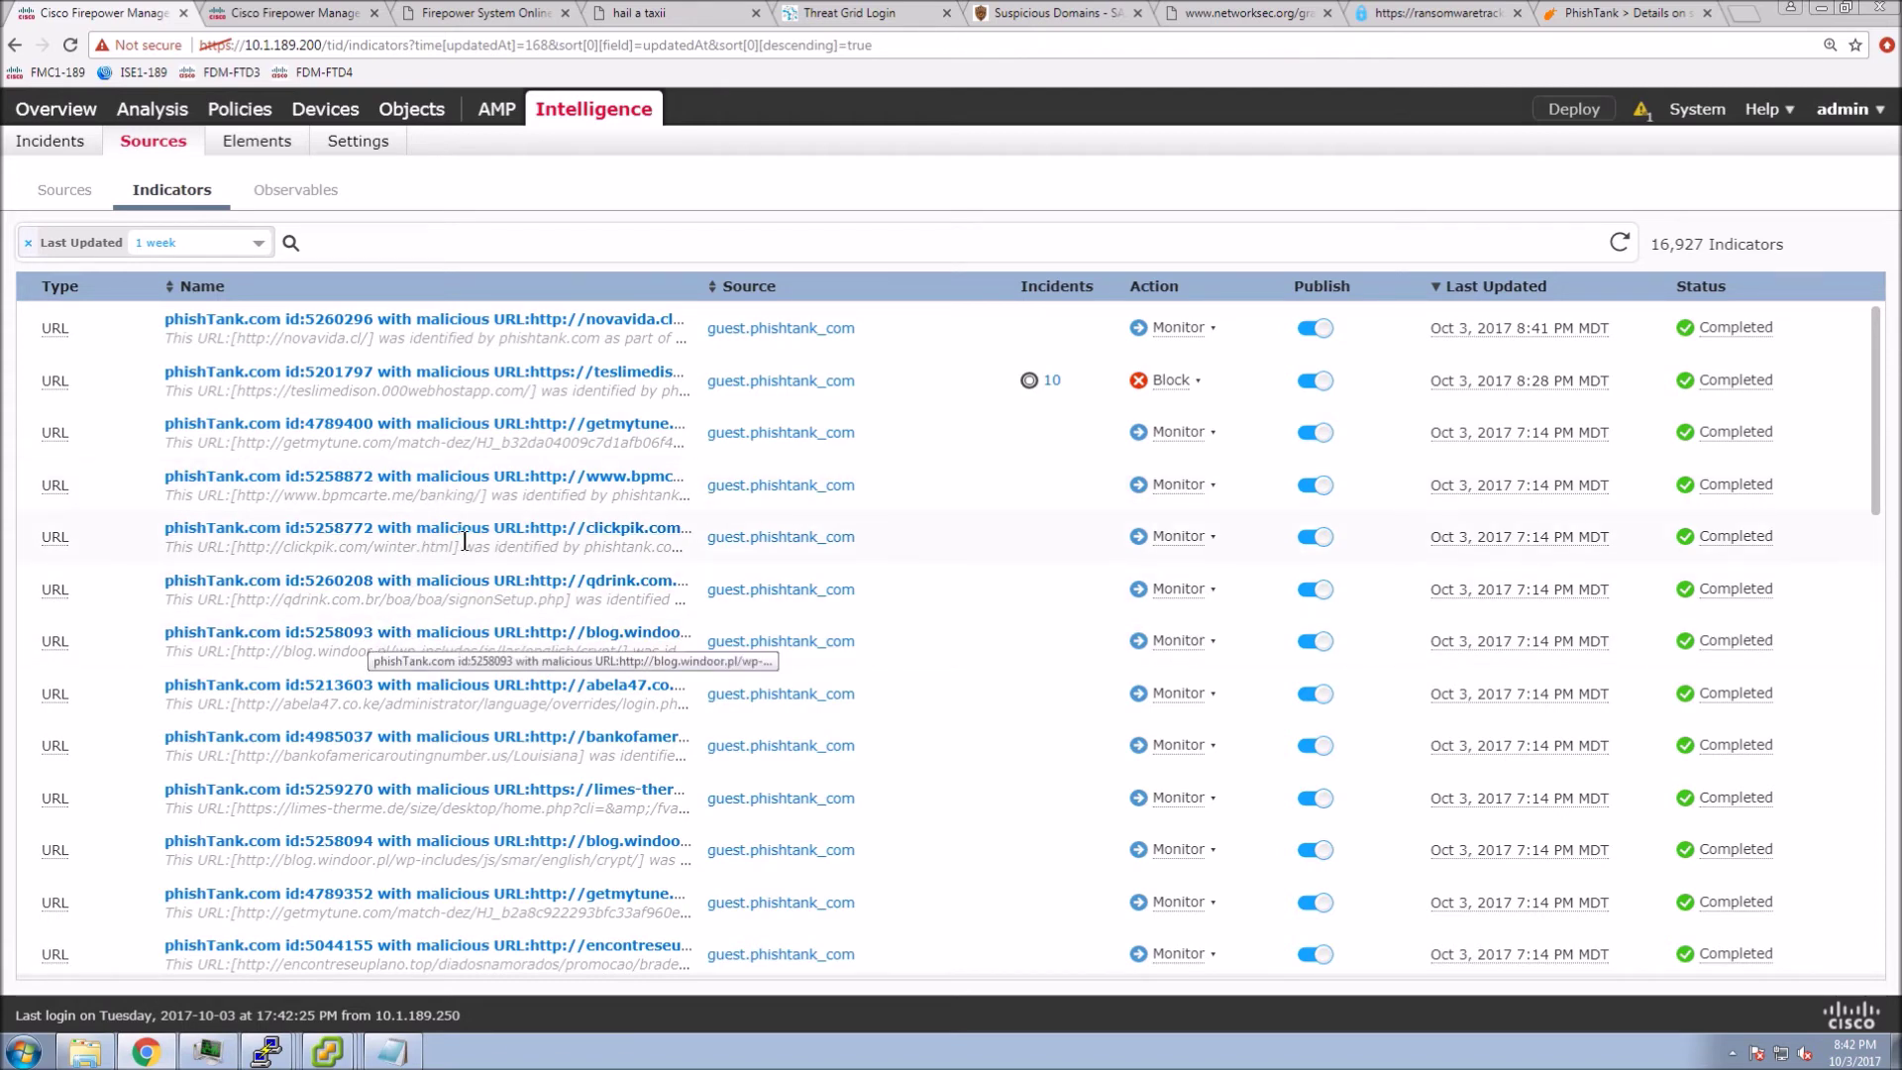
{"action": "left_click", "coordinate": [501, 535]}
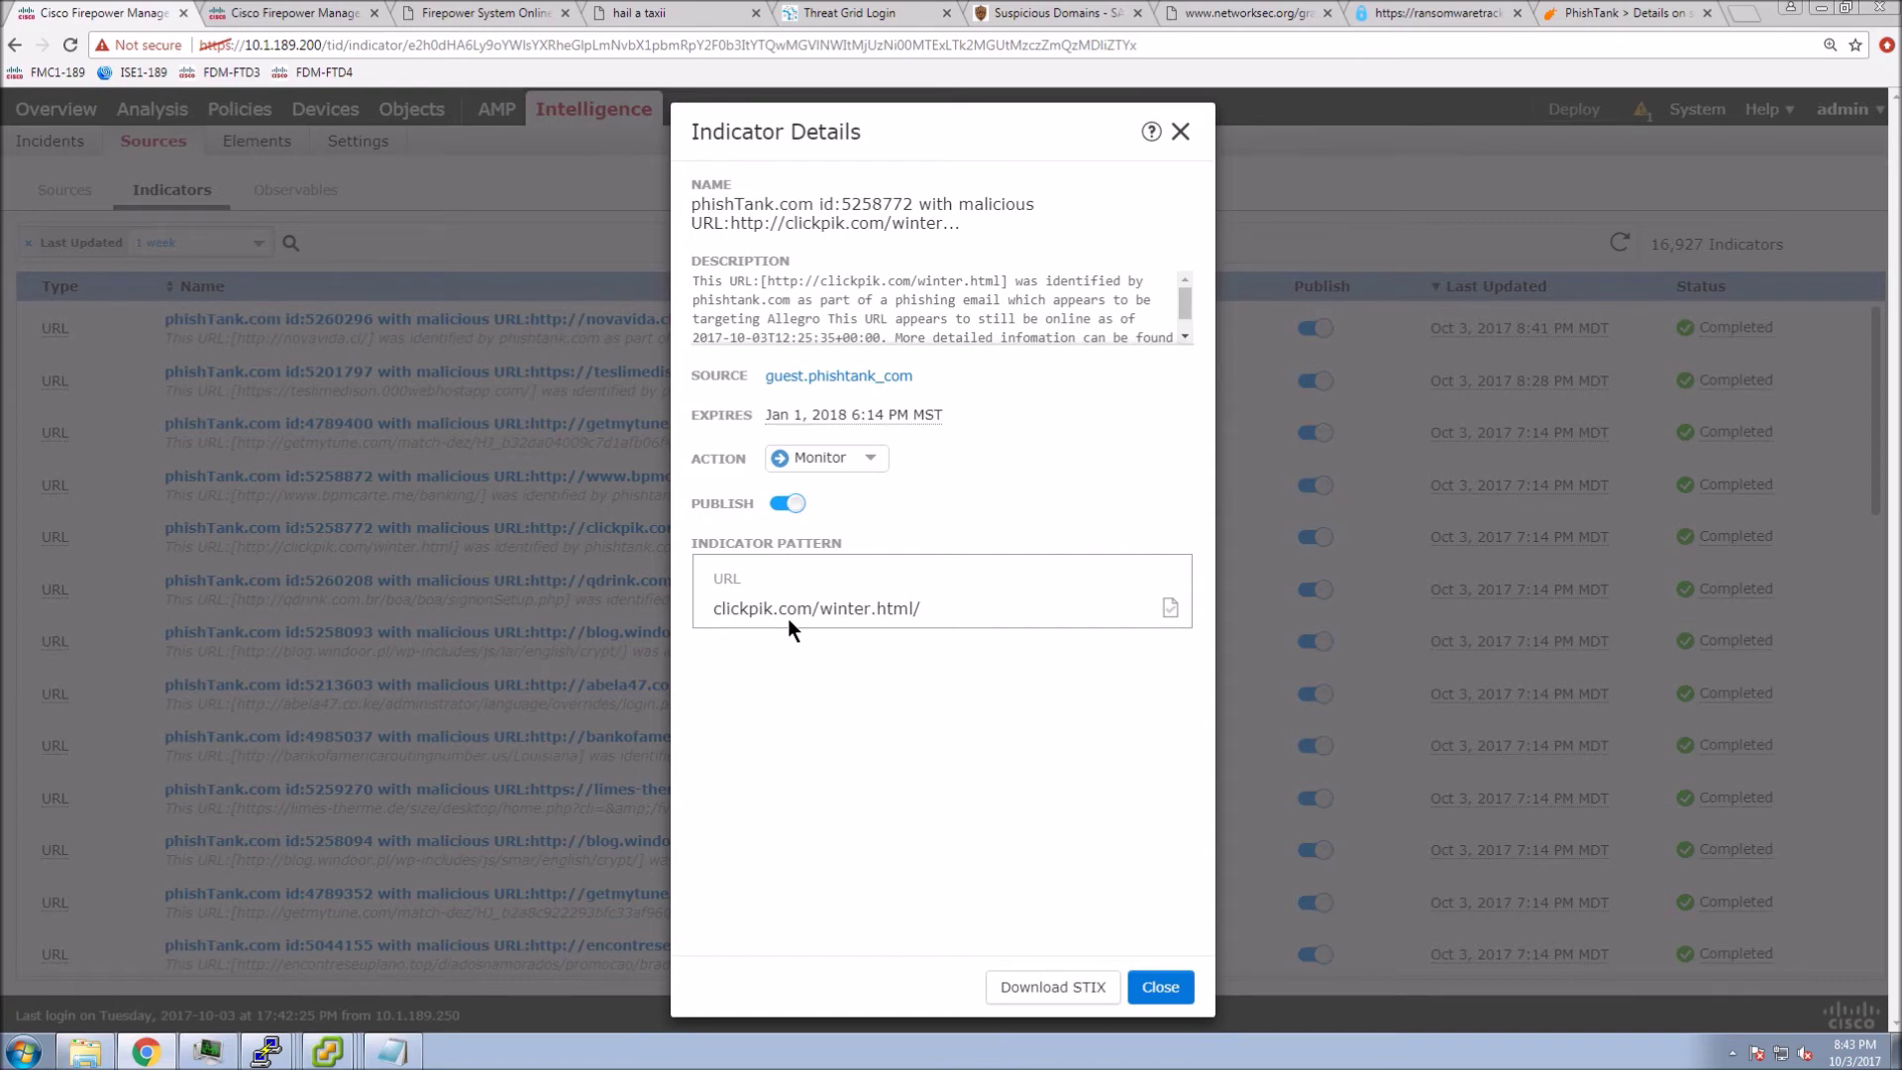
{"action": "left_click", "coordinate": [870, 457]}
{"action": "left_click", "coordinate": [822, 494]}
{"action": "left_click", "coordinate": [1160, 986]}
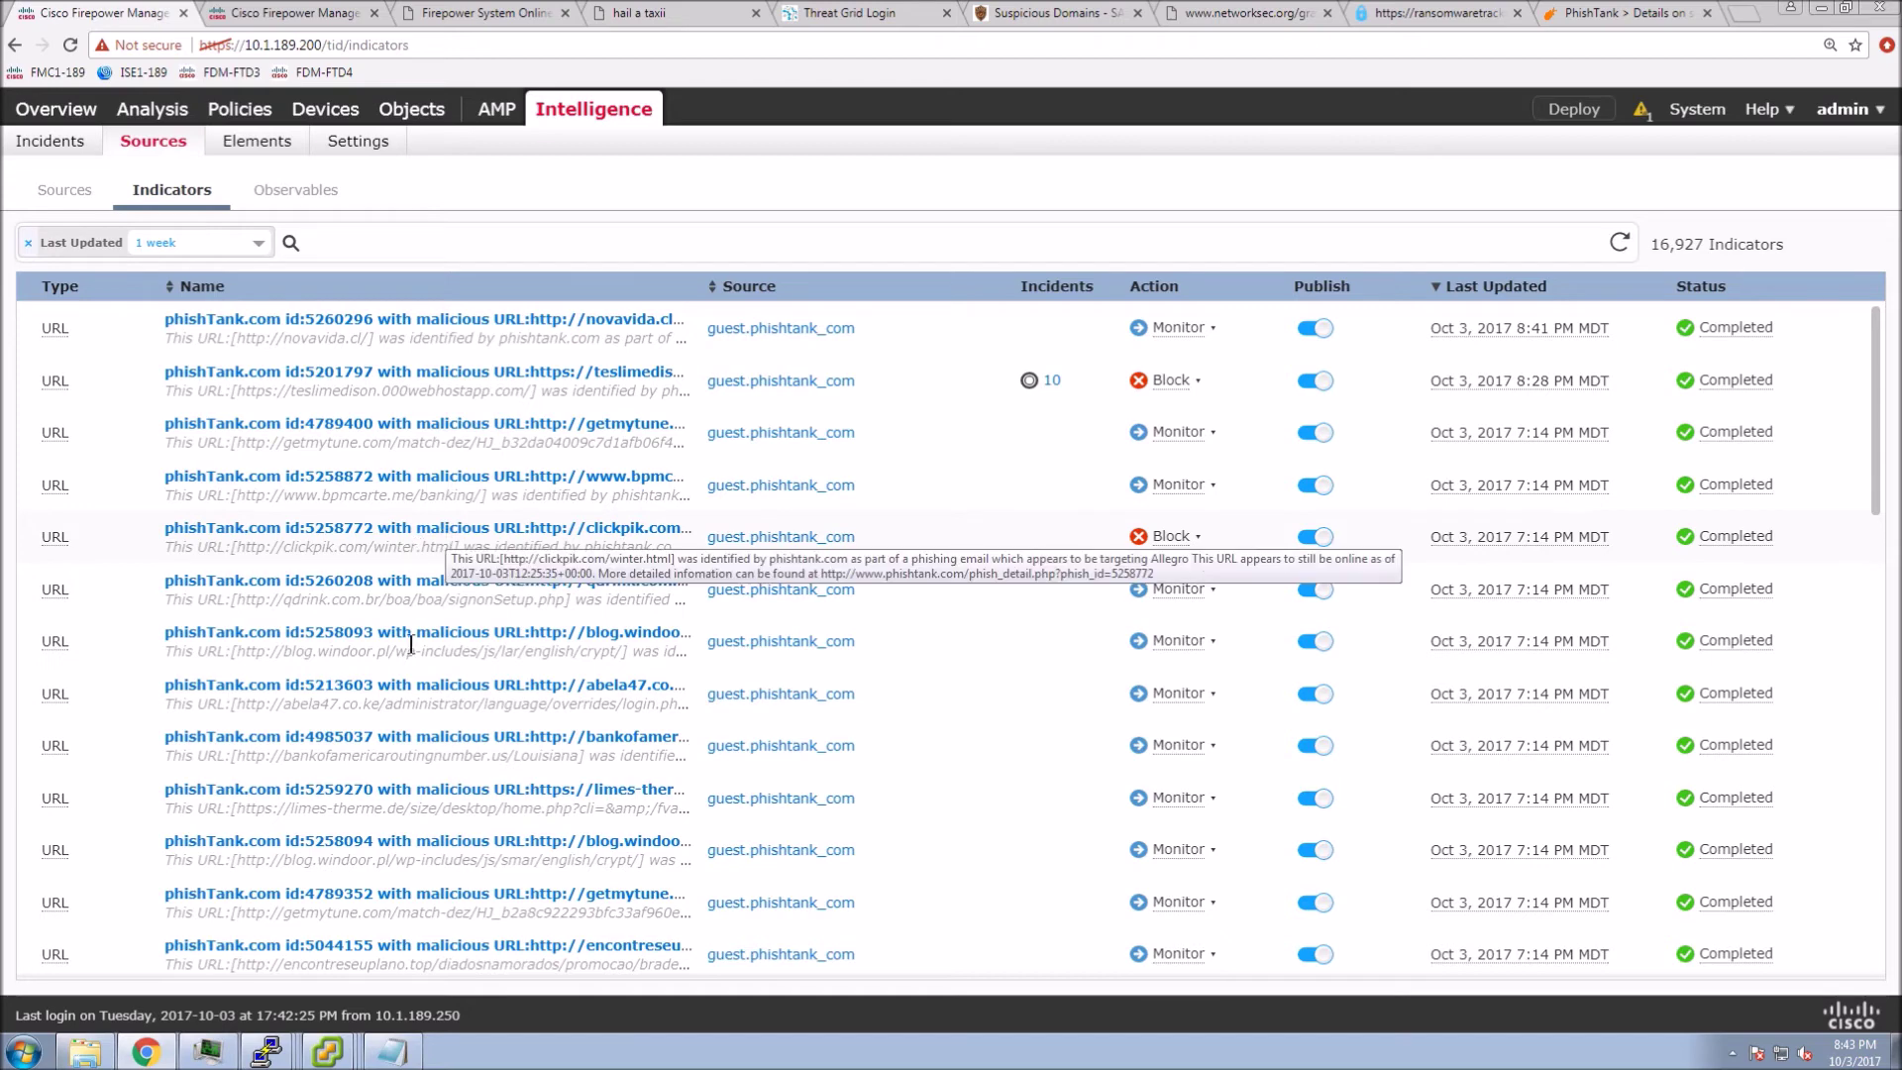
- On Host2's Internet Explorer, browse to clickpic.com/winter.html/, which returns 404, then go back to Firepower
{"action": "mouse_move", "coordinate": [337, 1045]}
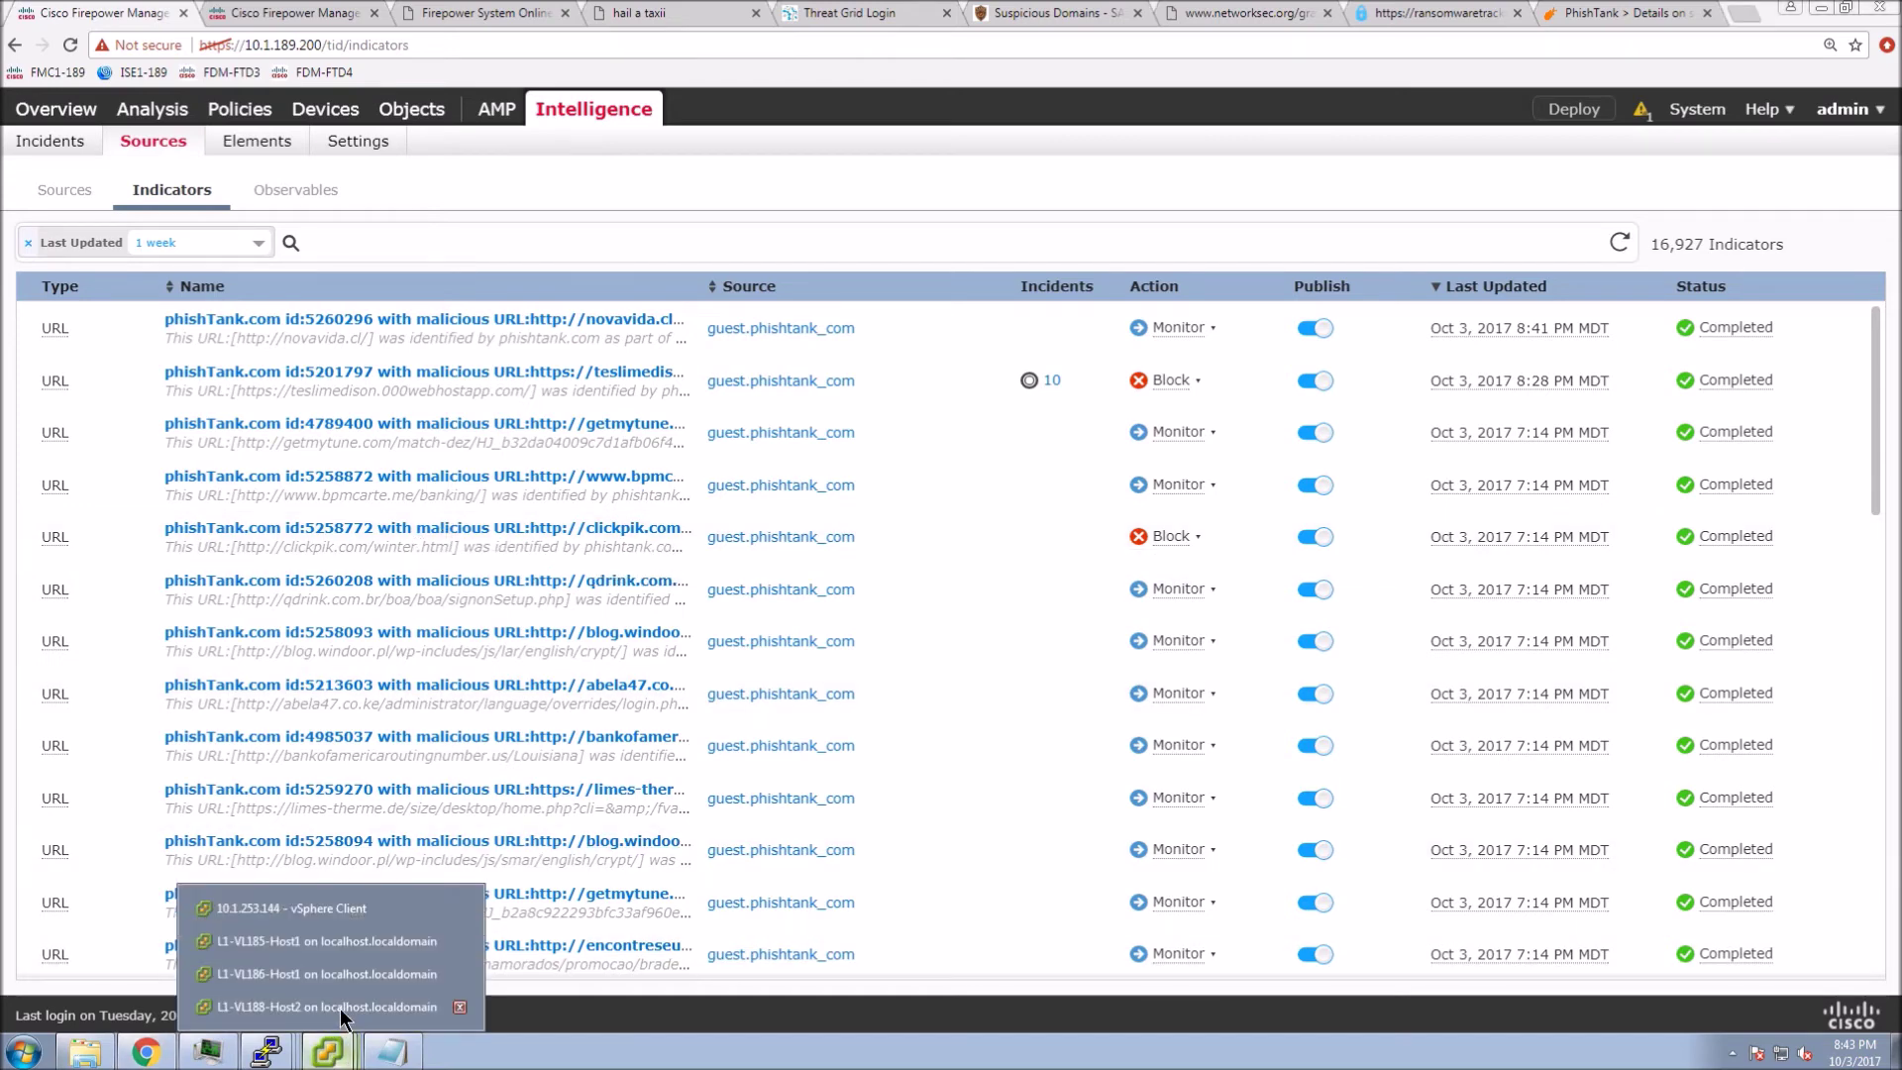
{"action": "left_click", "coordinate": [341, 1009]}
{"action": "left_click", "coordinate": [634, 422]}
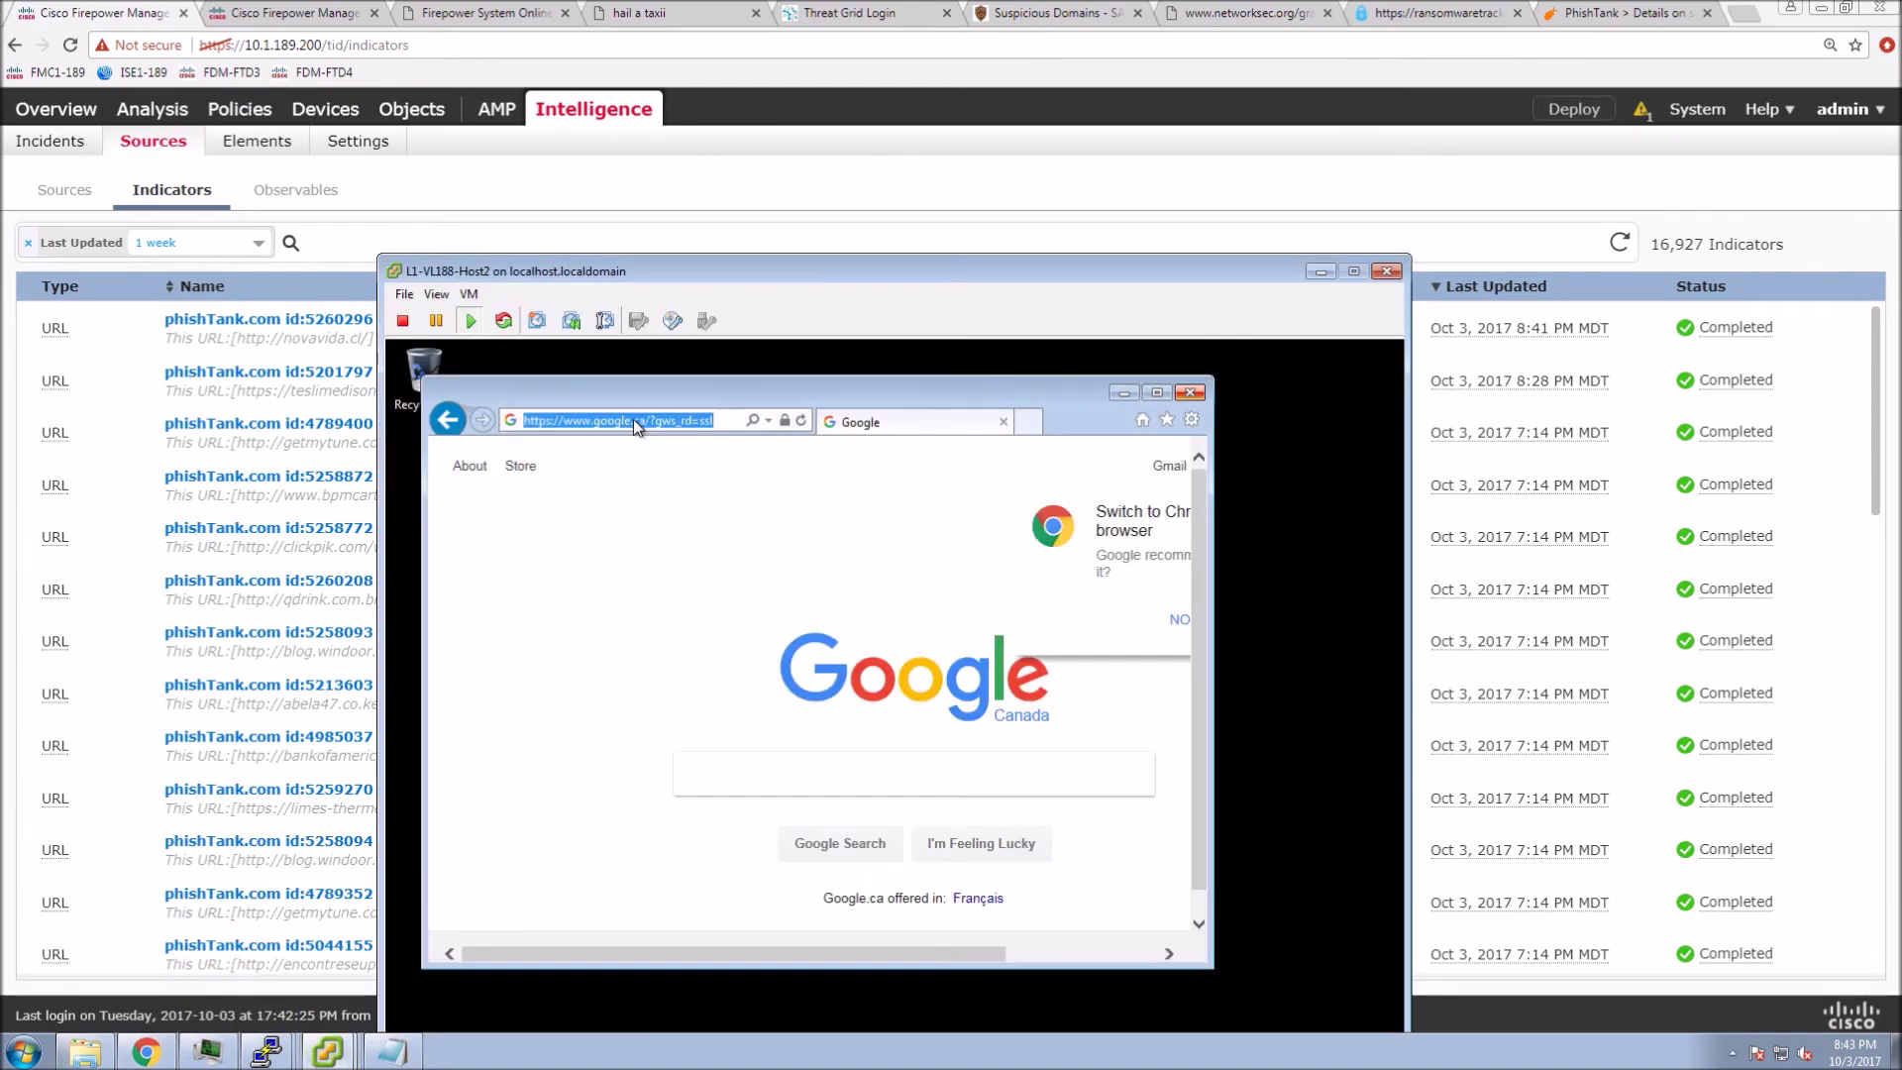
{"action": "type", "text": "c"}
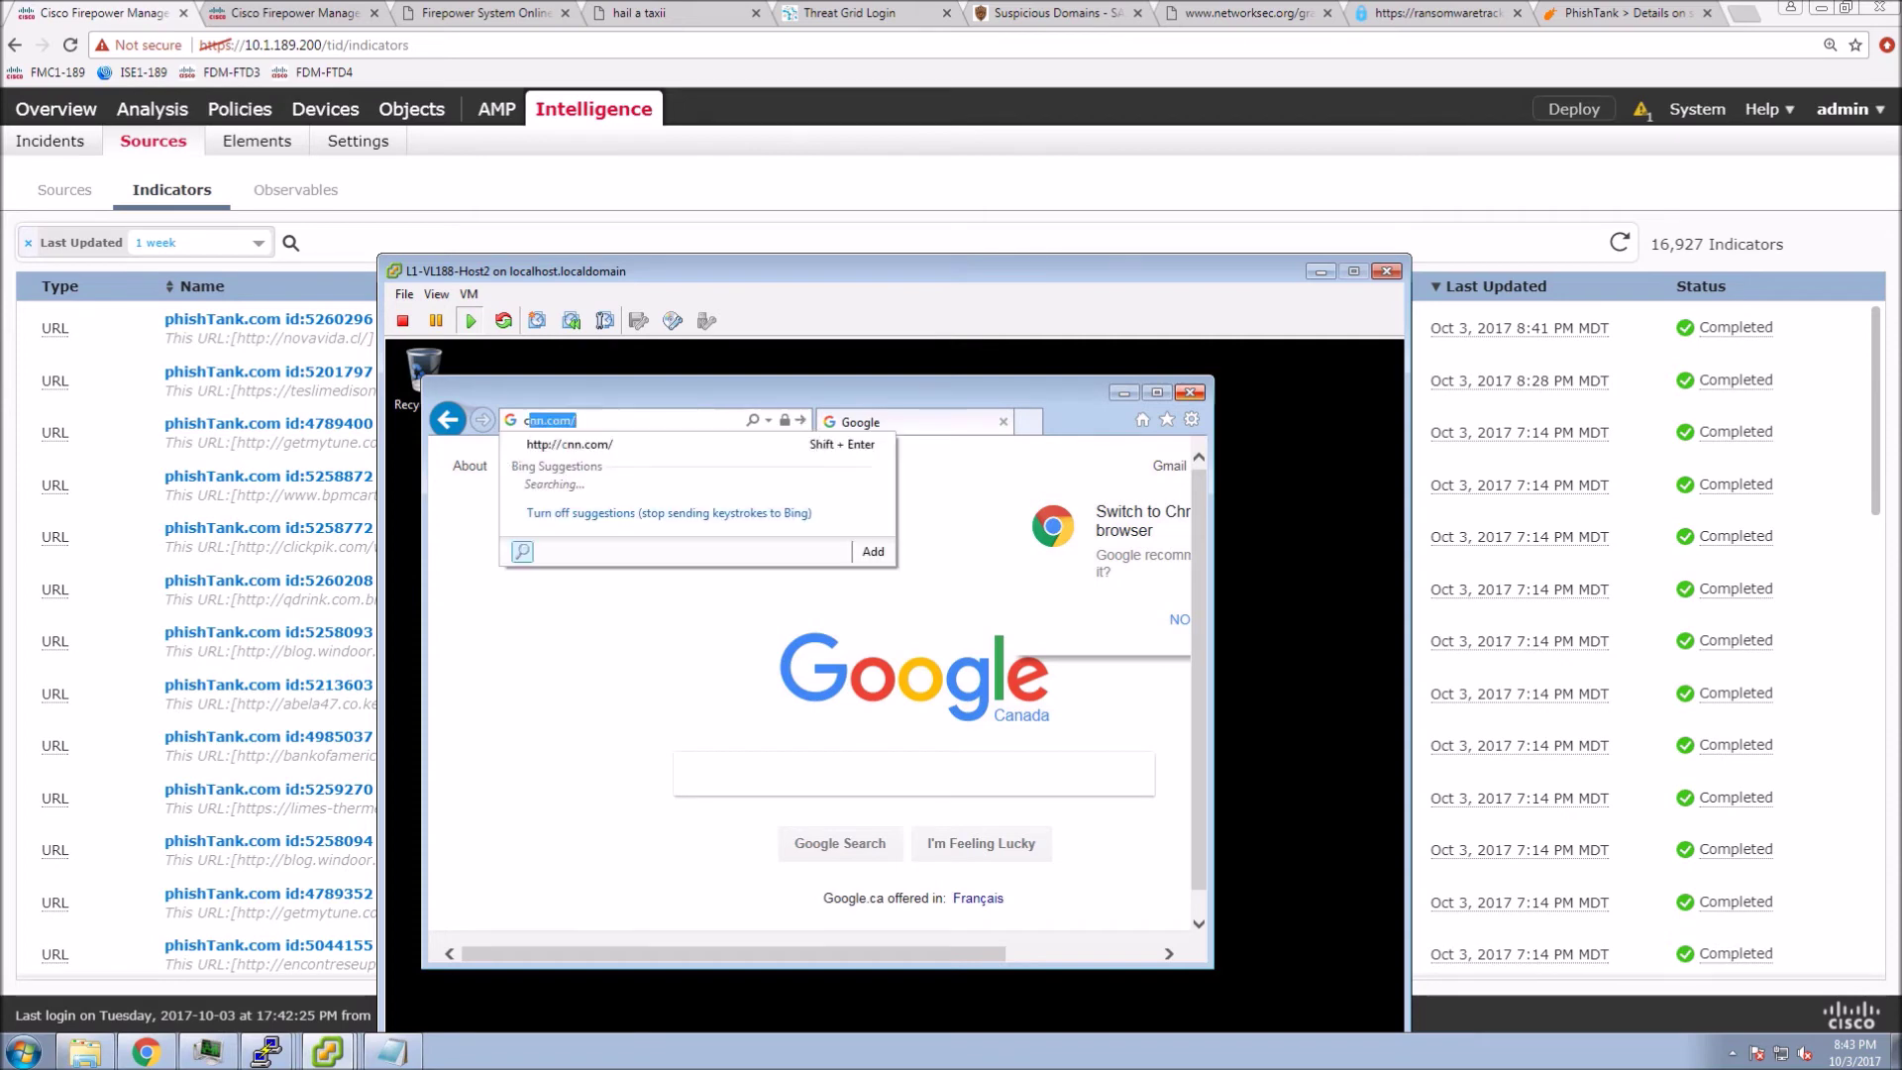
{"action": "type", "text": "lickpic"}
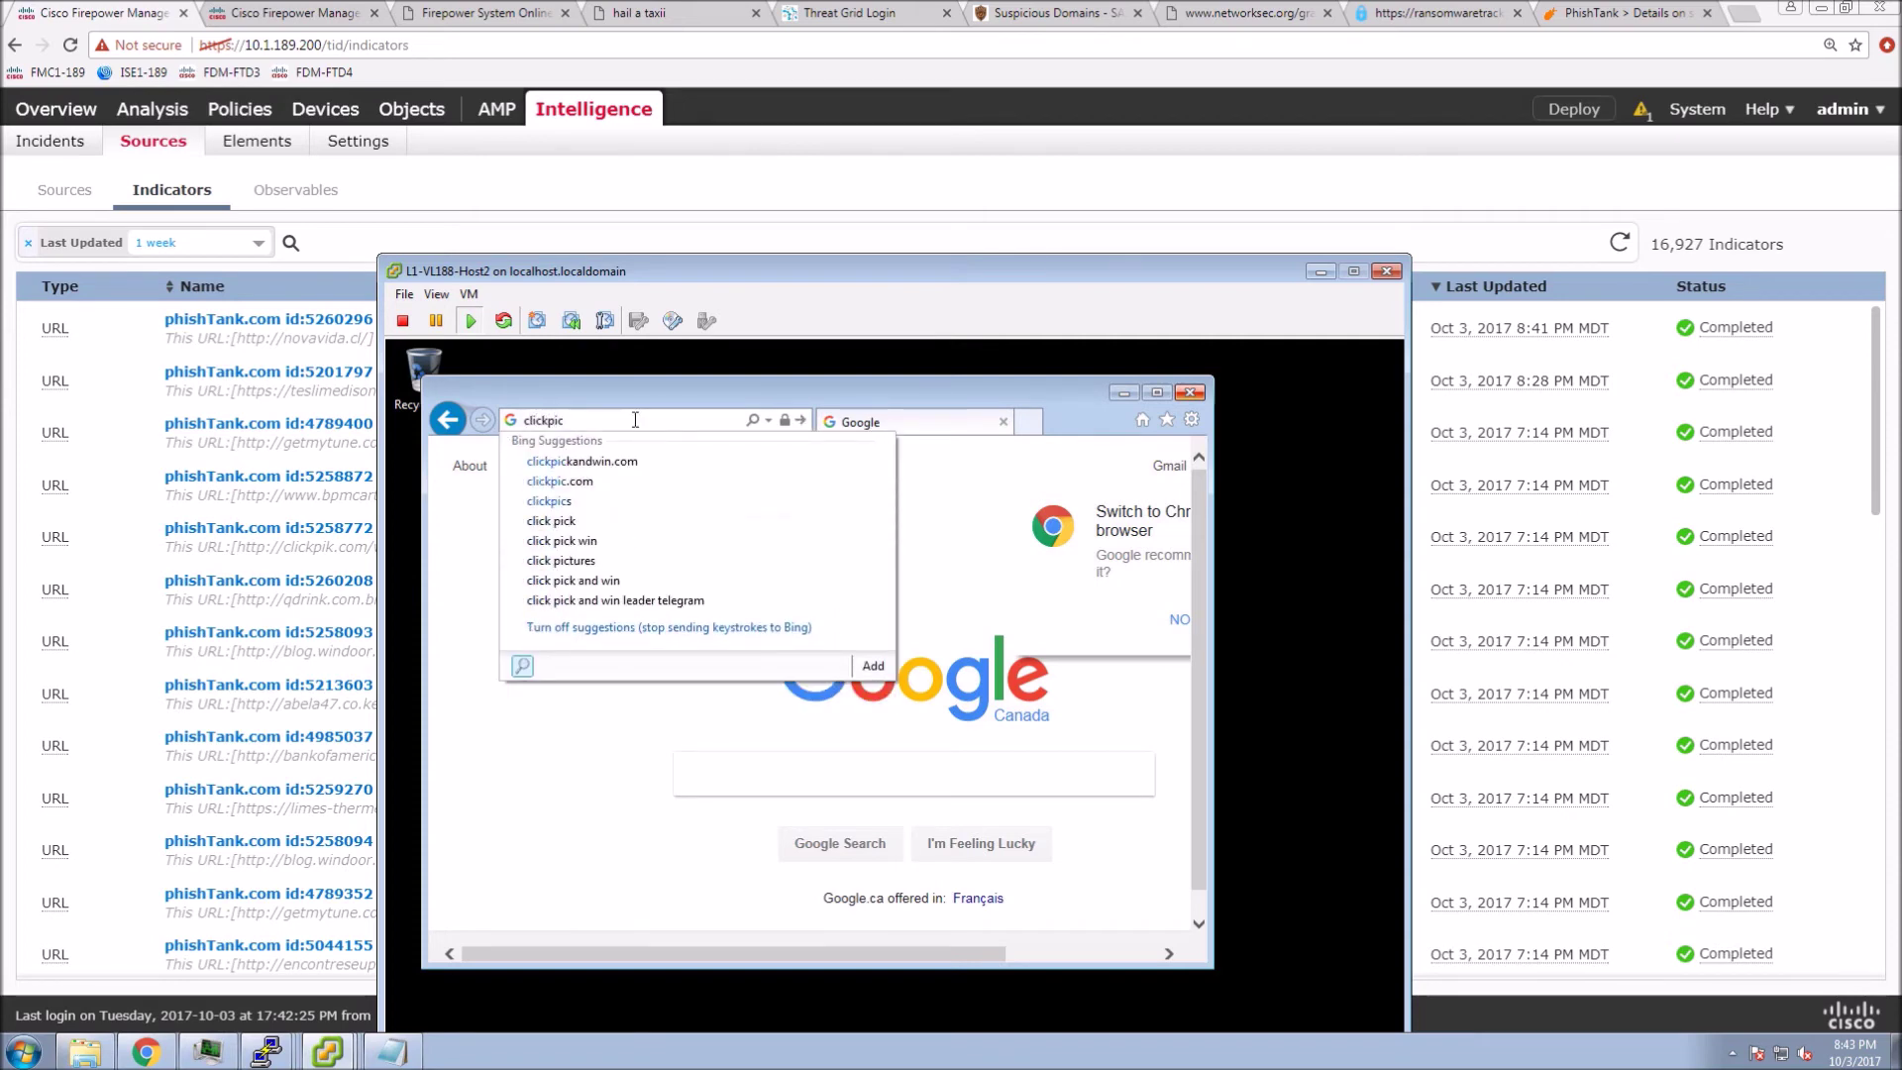
{"action": "type", "text": ".com"}
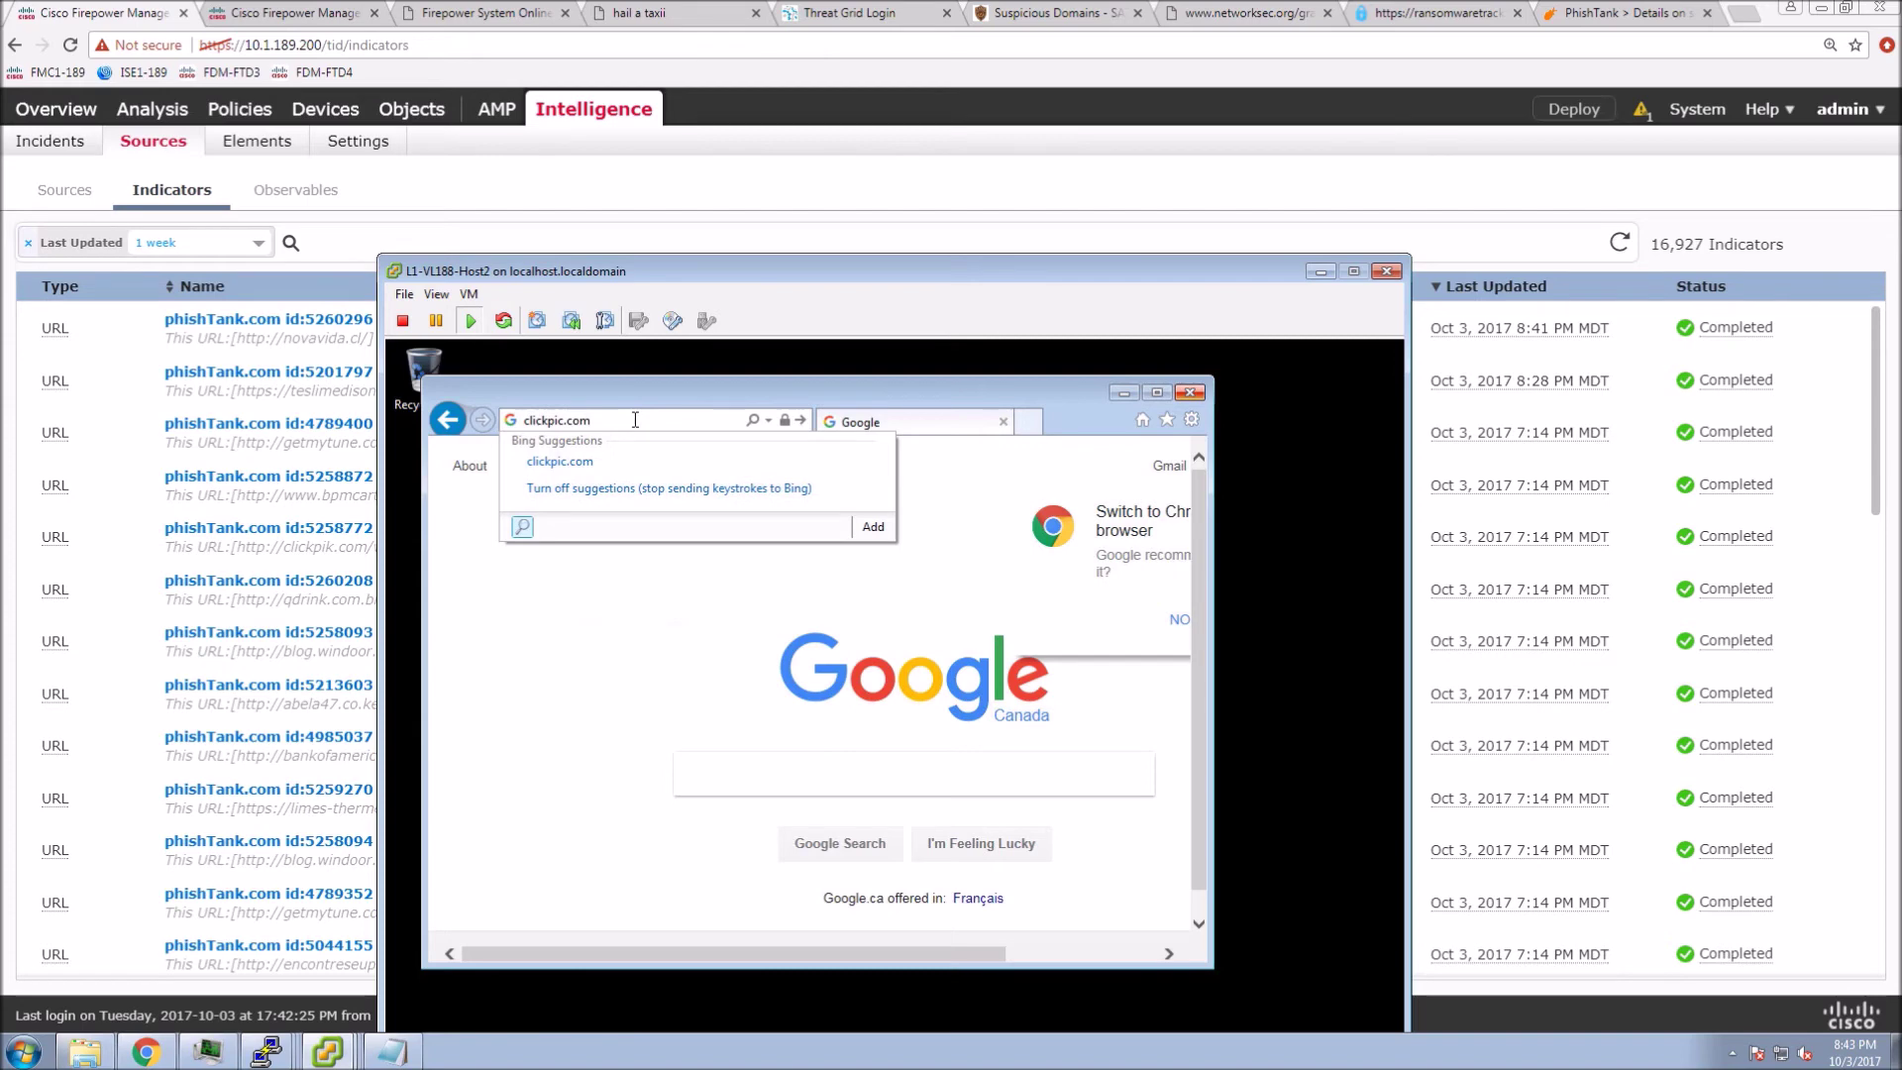
{"action": "type", "text": "/winter"}
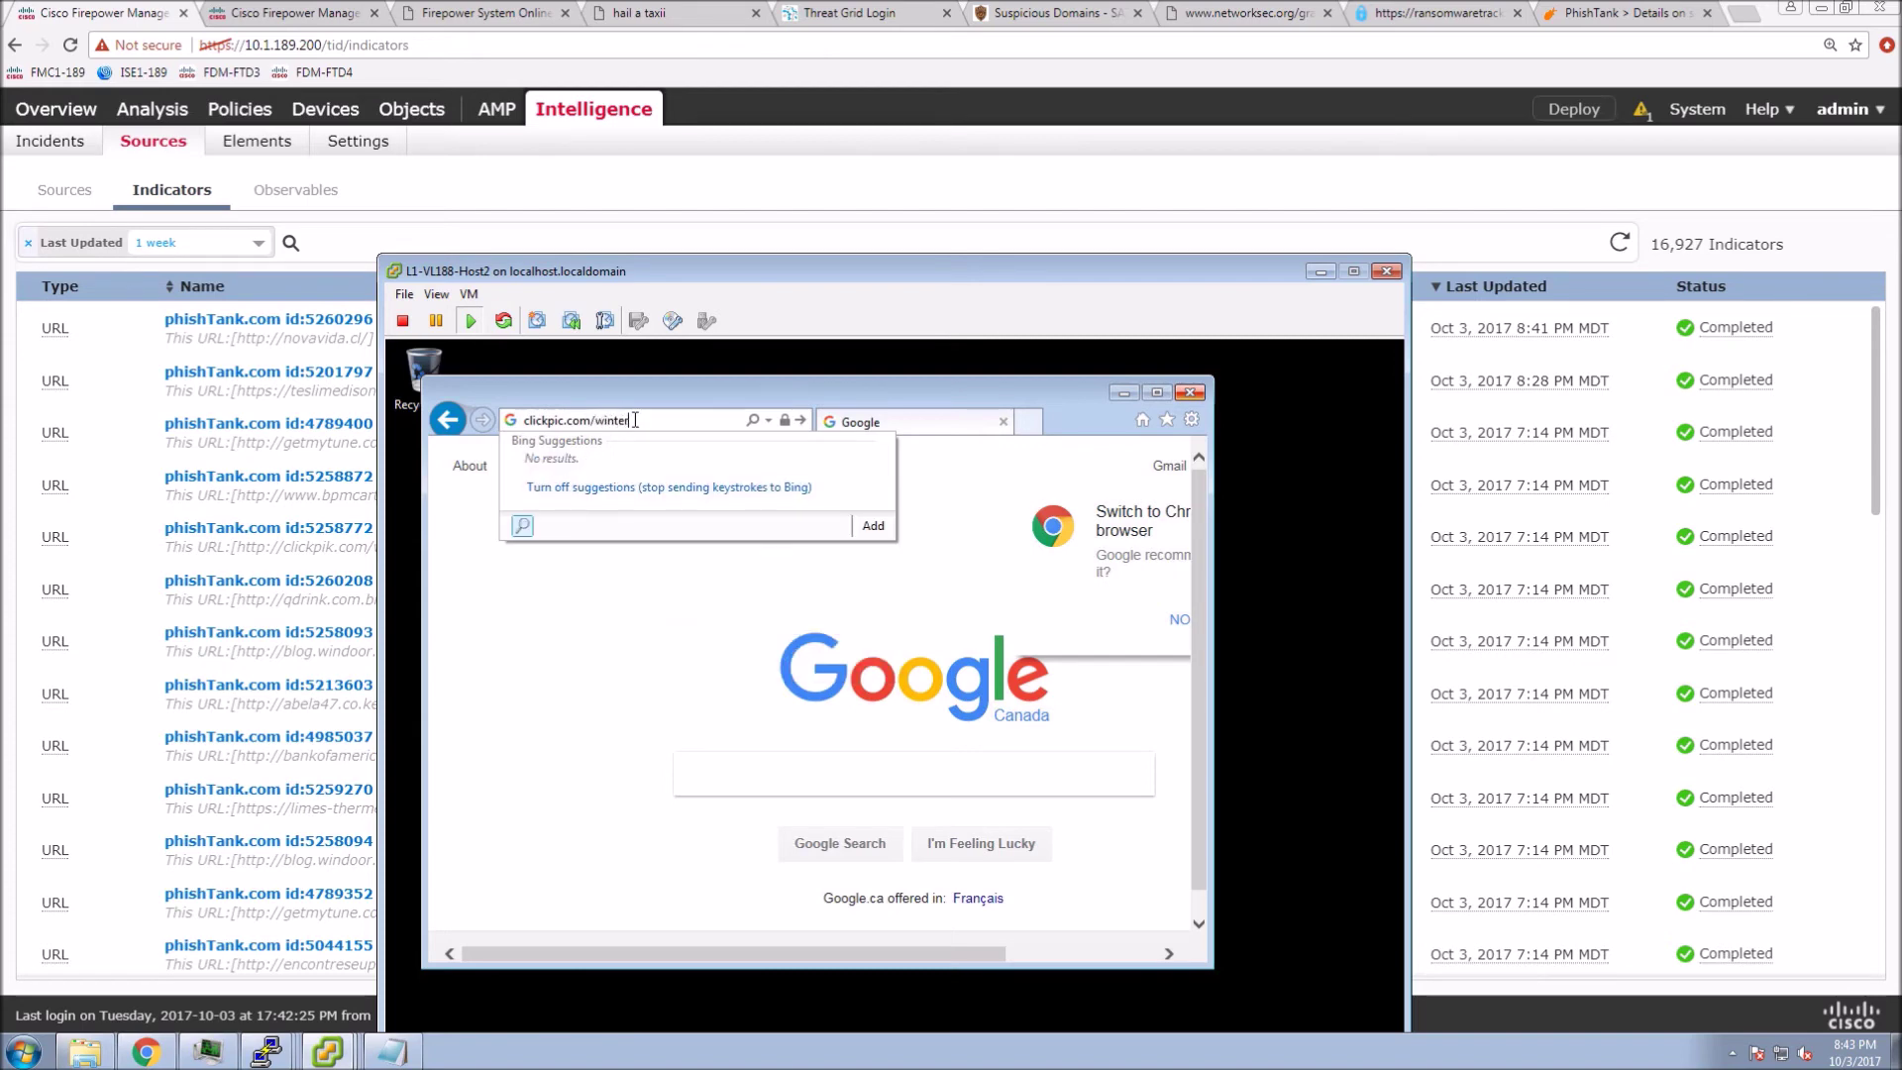
{"action": "type", "text": ".html/"}
{"action": "key", "text": "Return"}
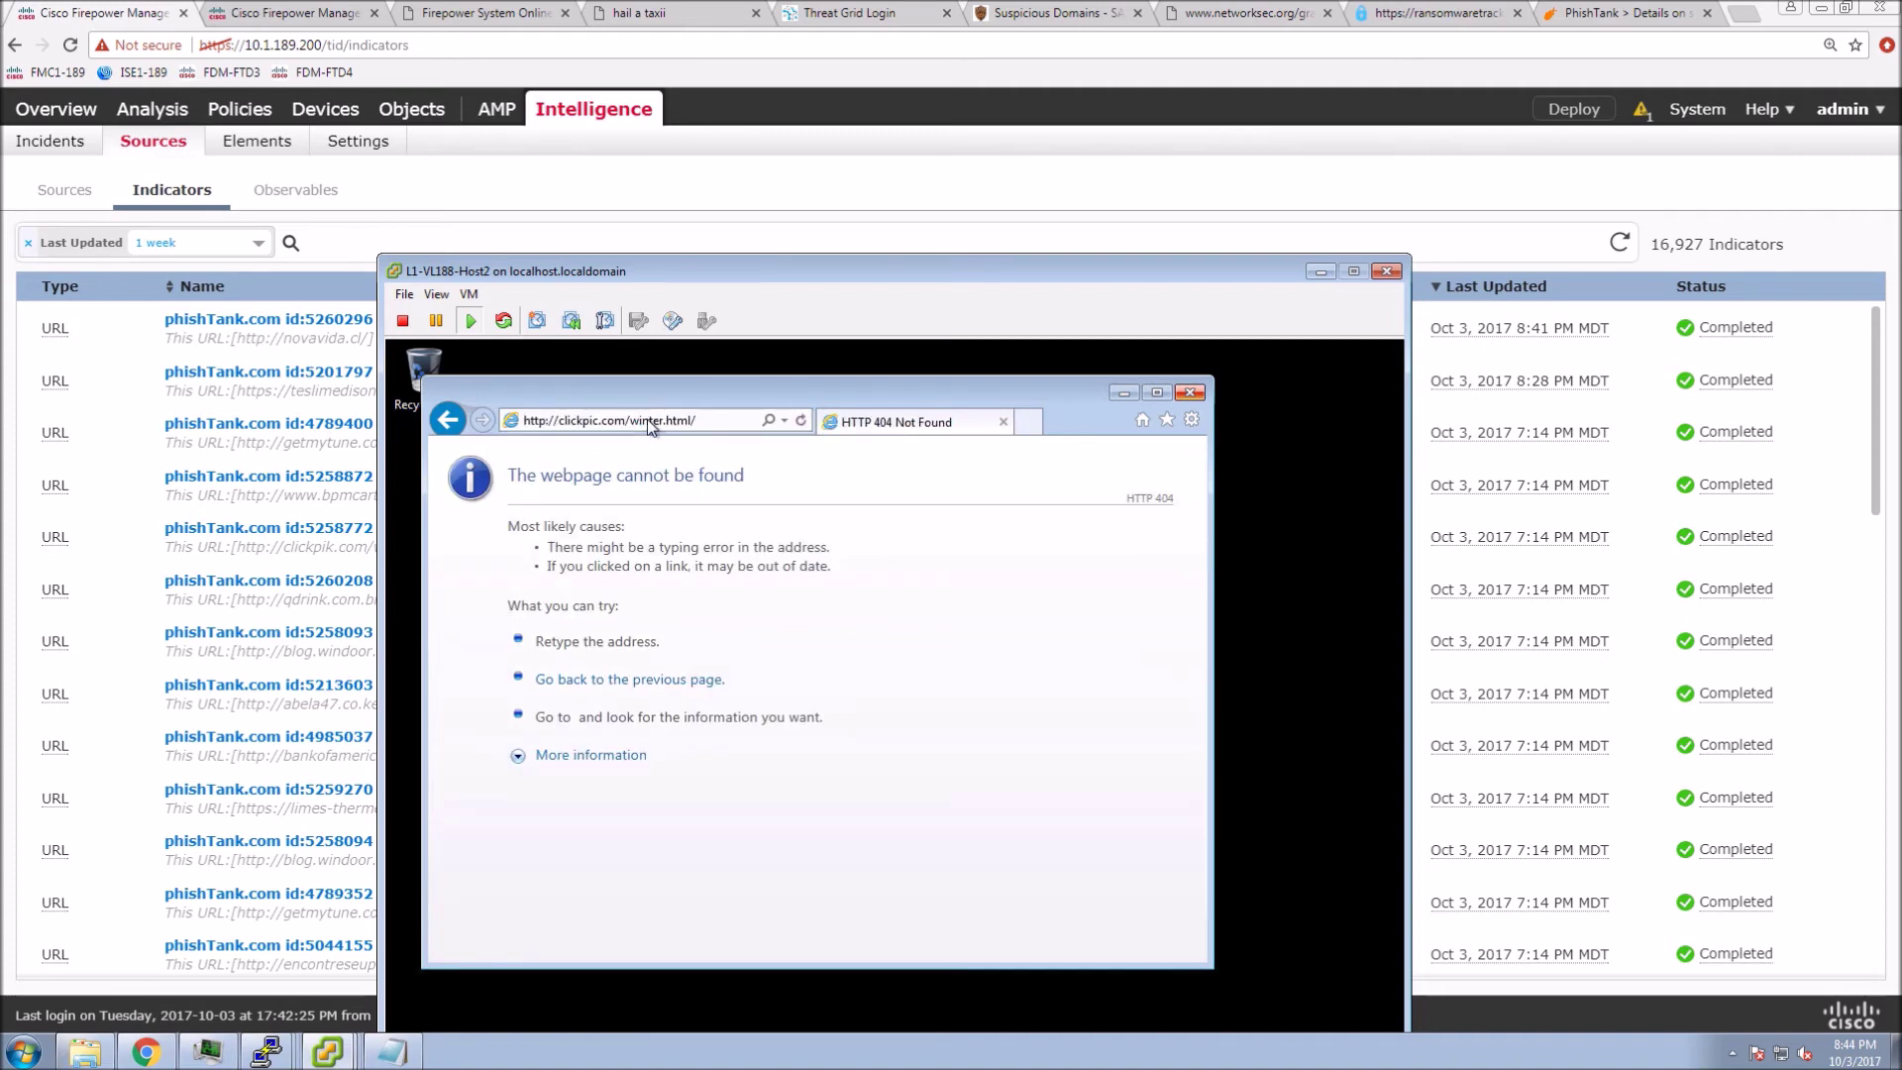
{"action": "left_click", "coordinate": [648, 180]}
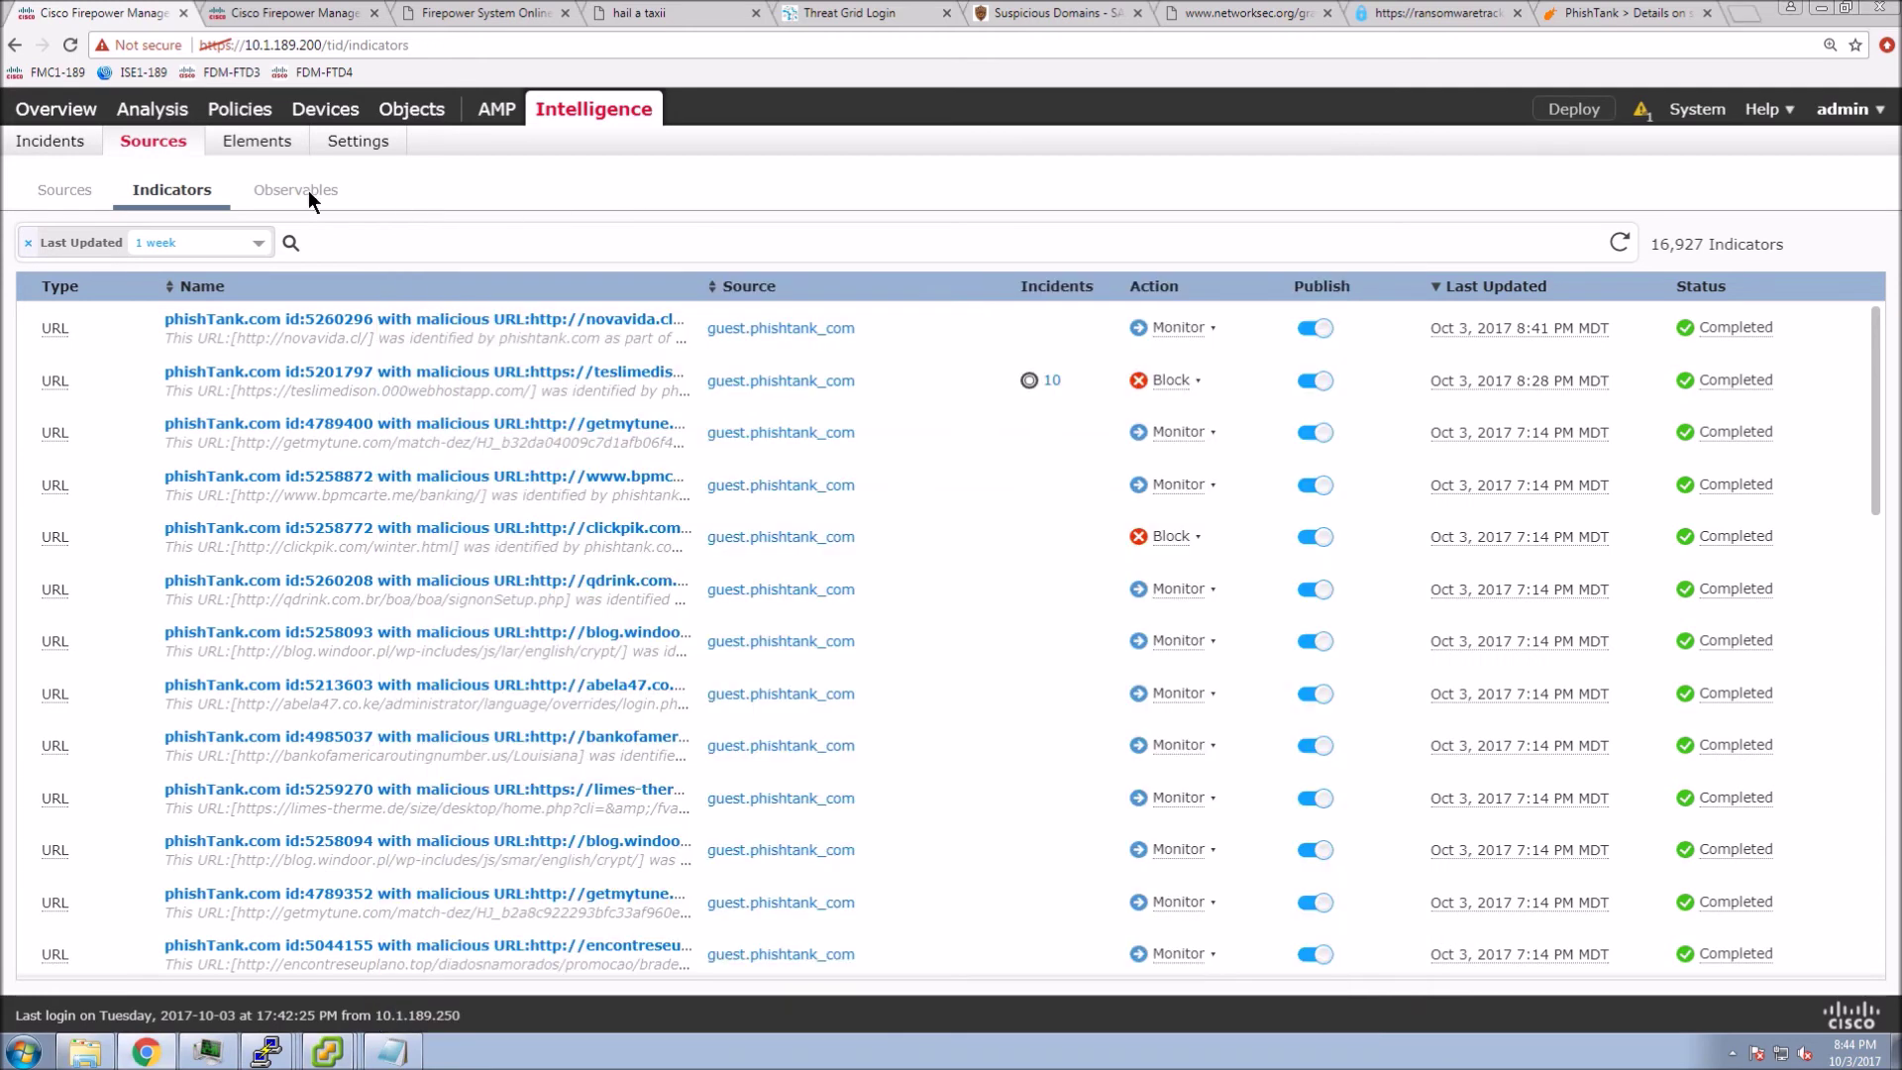
- Show Connection Events in table view, listing 10.1.188.21's blocked TID URL Block connections
{"action": "left_click", "coordinate": [52, 147]}
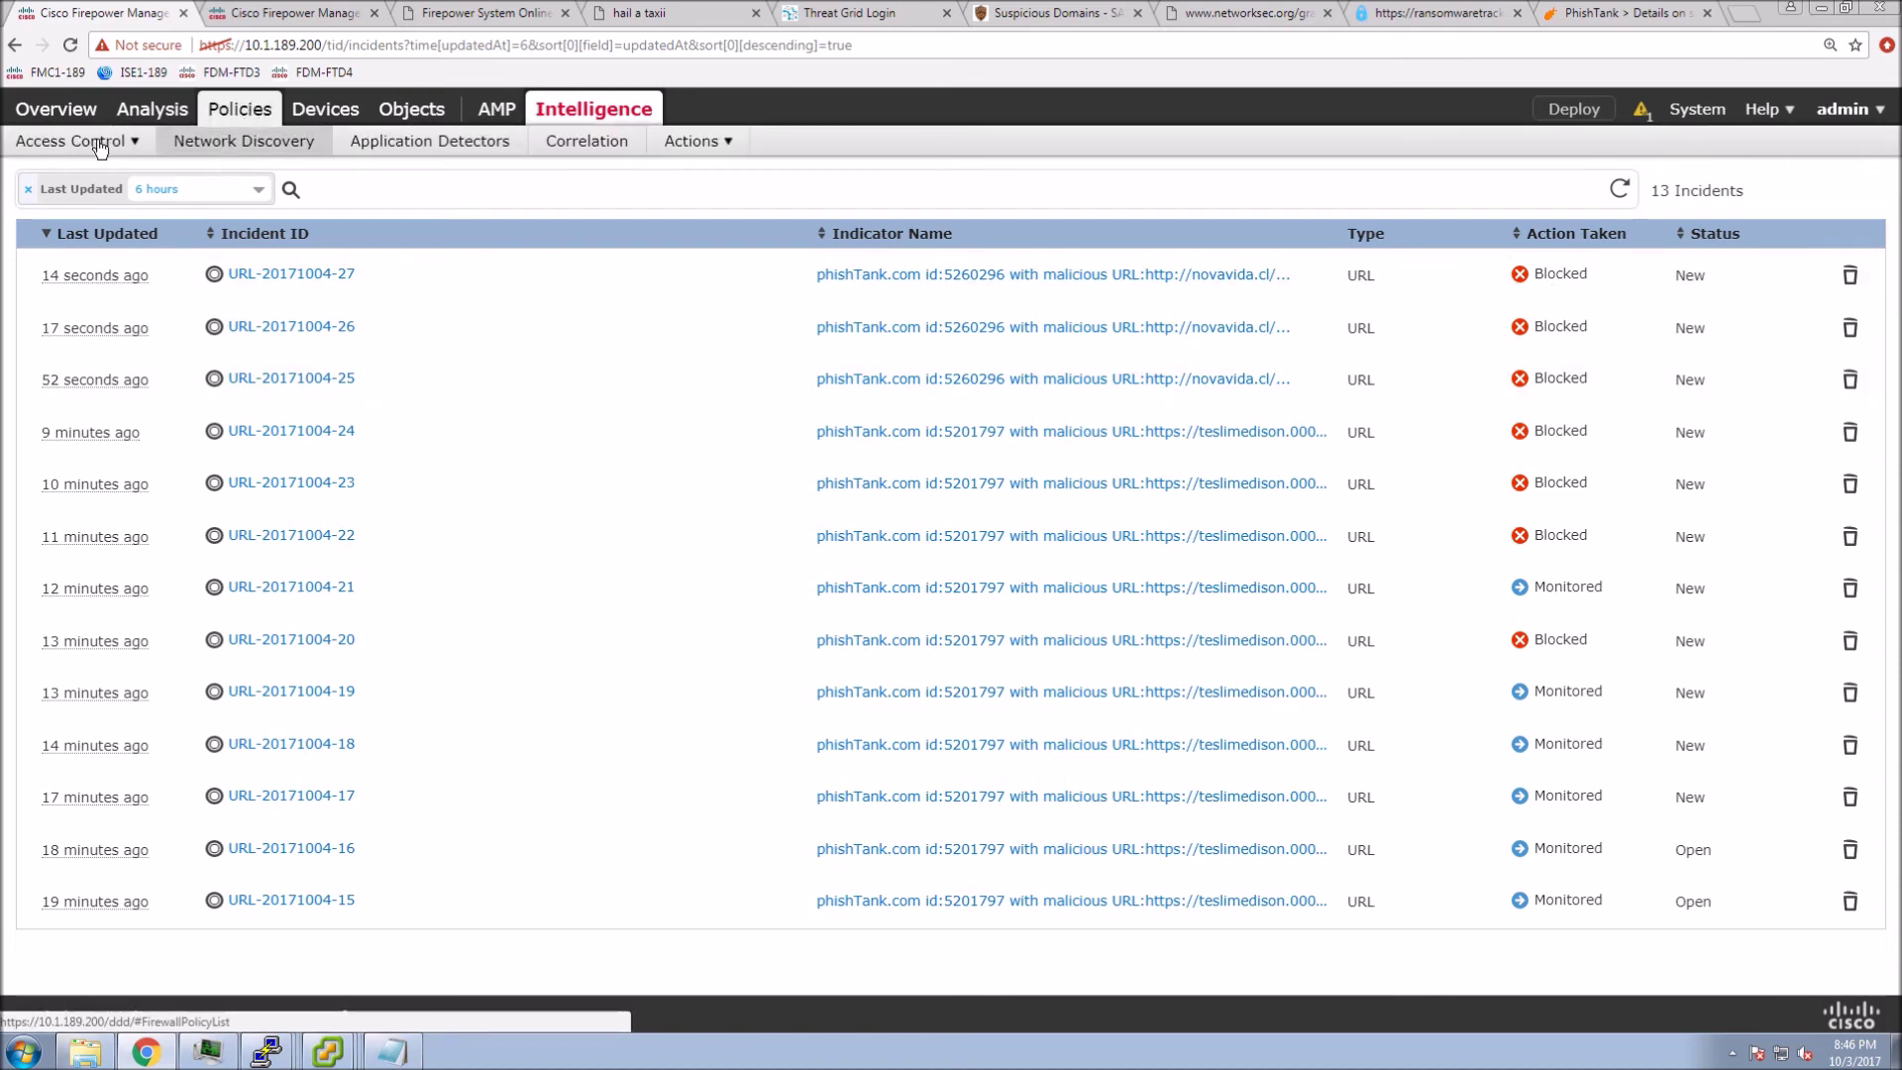
{"action": "mouse_move", "coordinate": [208, 143]}
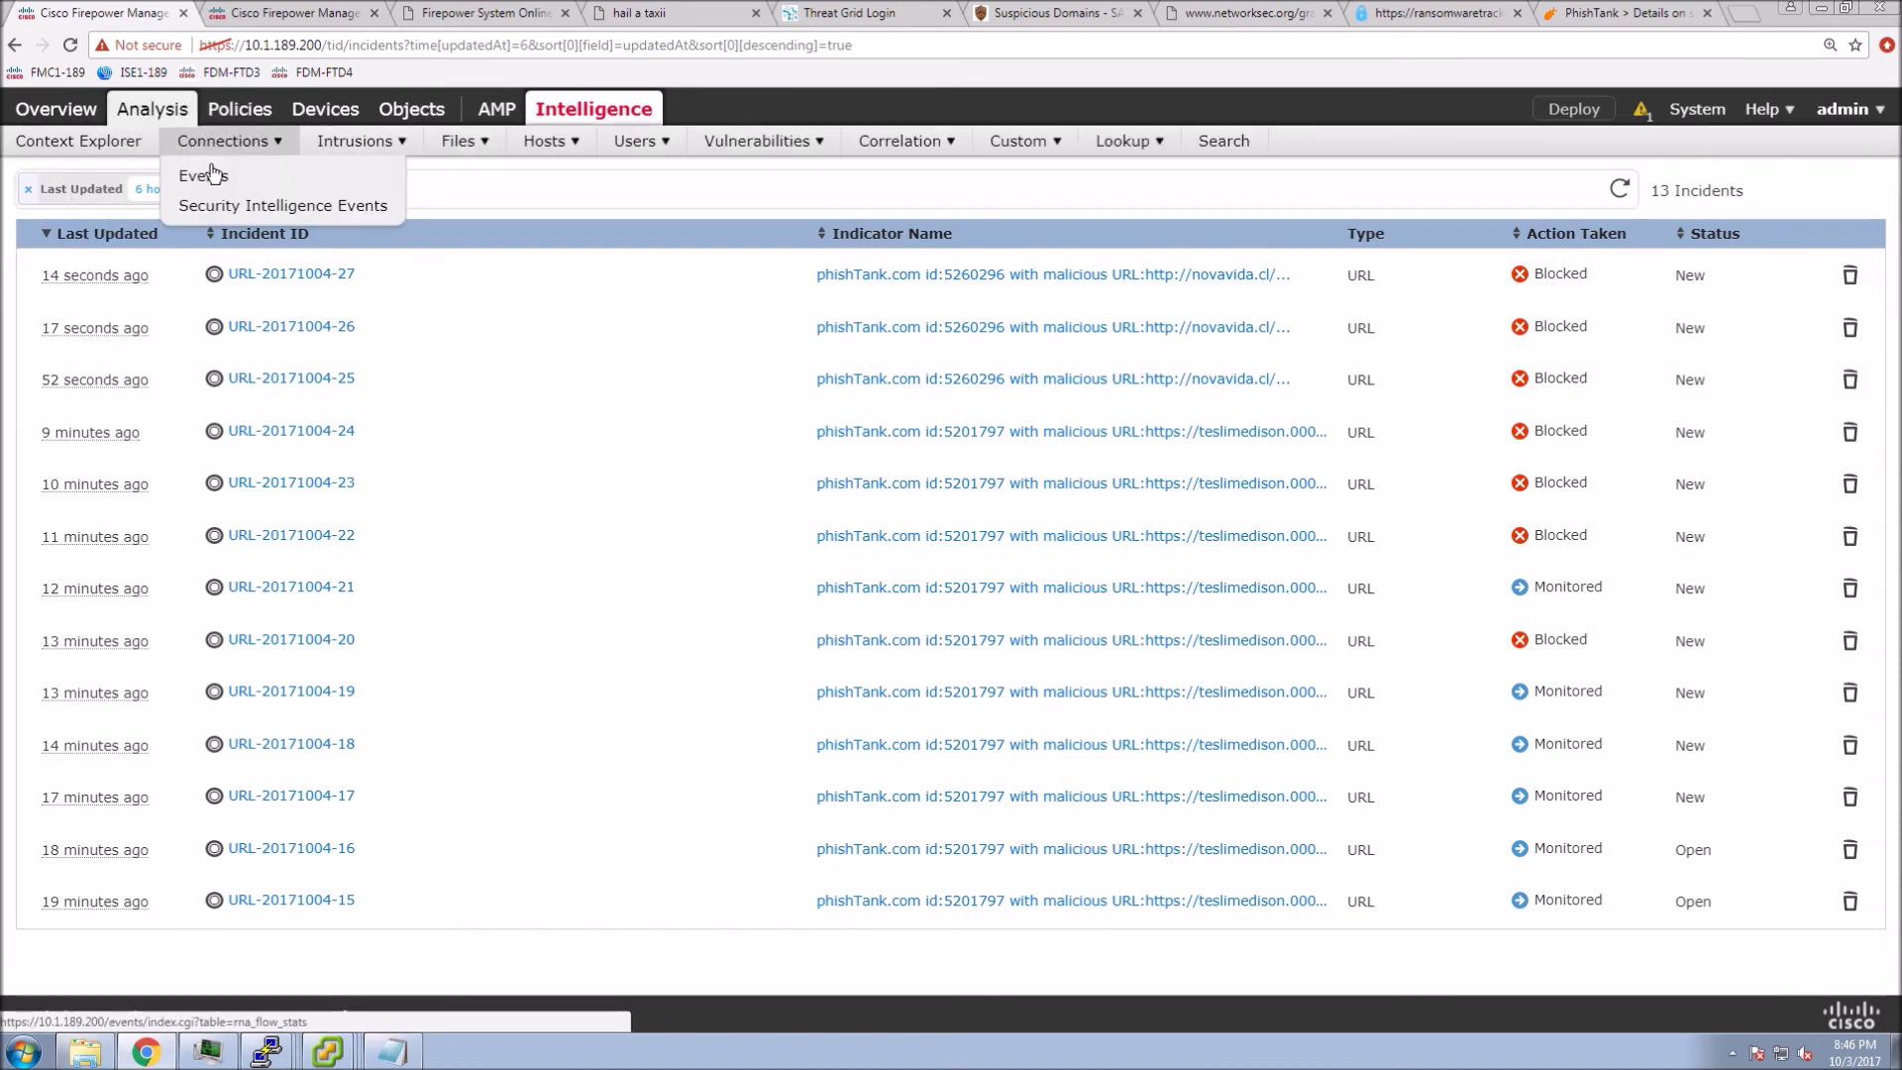
{"action": "left_click", "coordinate": [199, 178]}
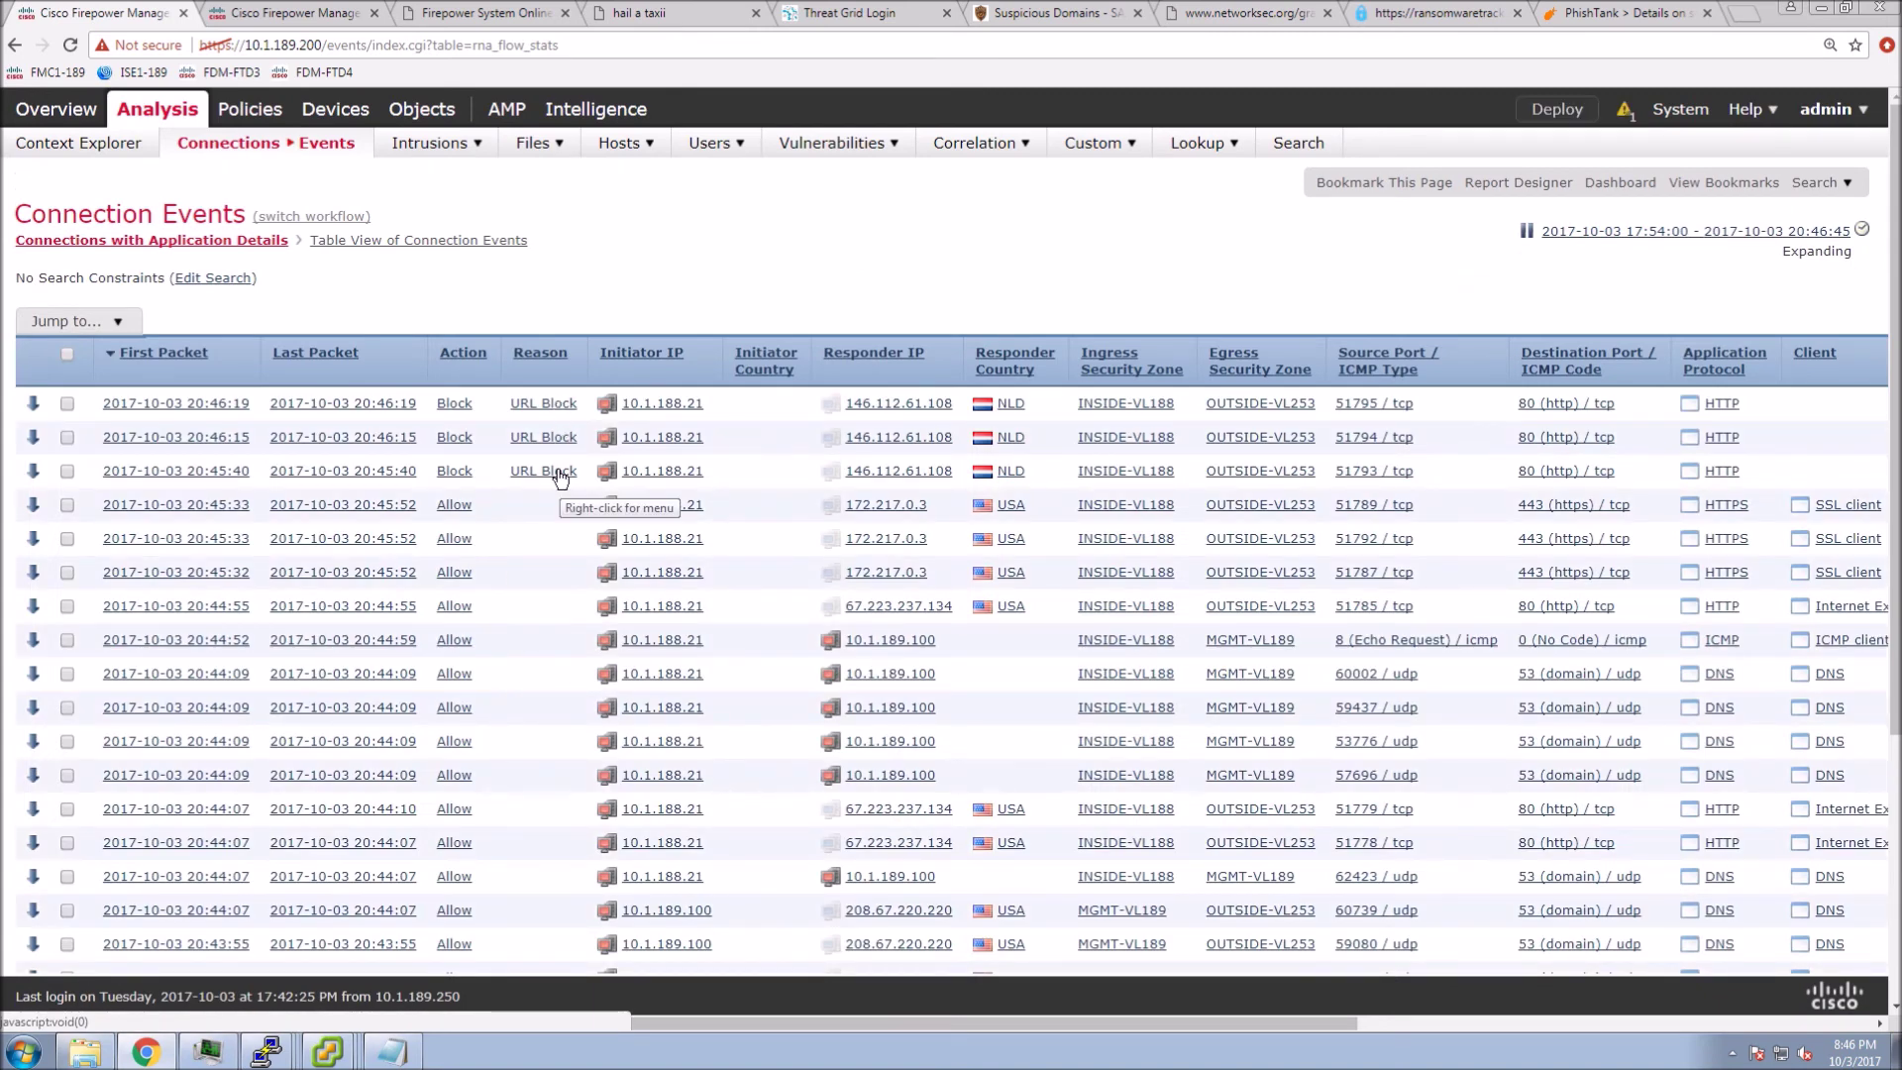
{"action": "left_click", "coordinate": [418, 240]}
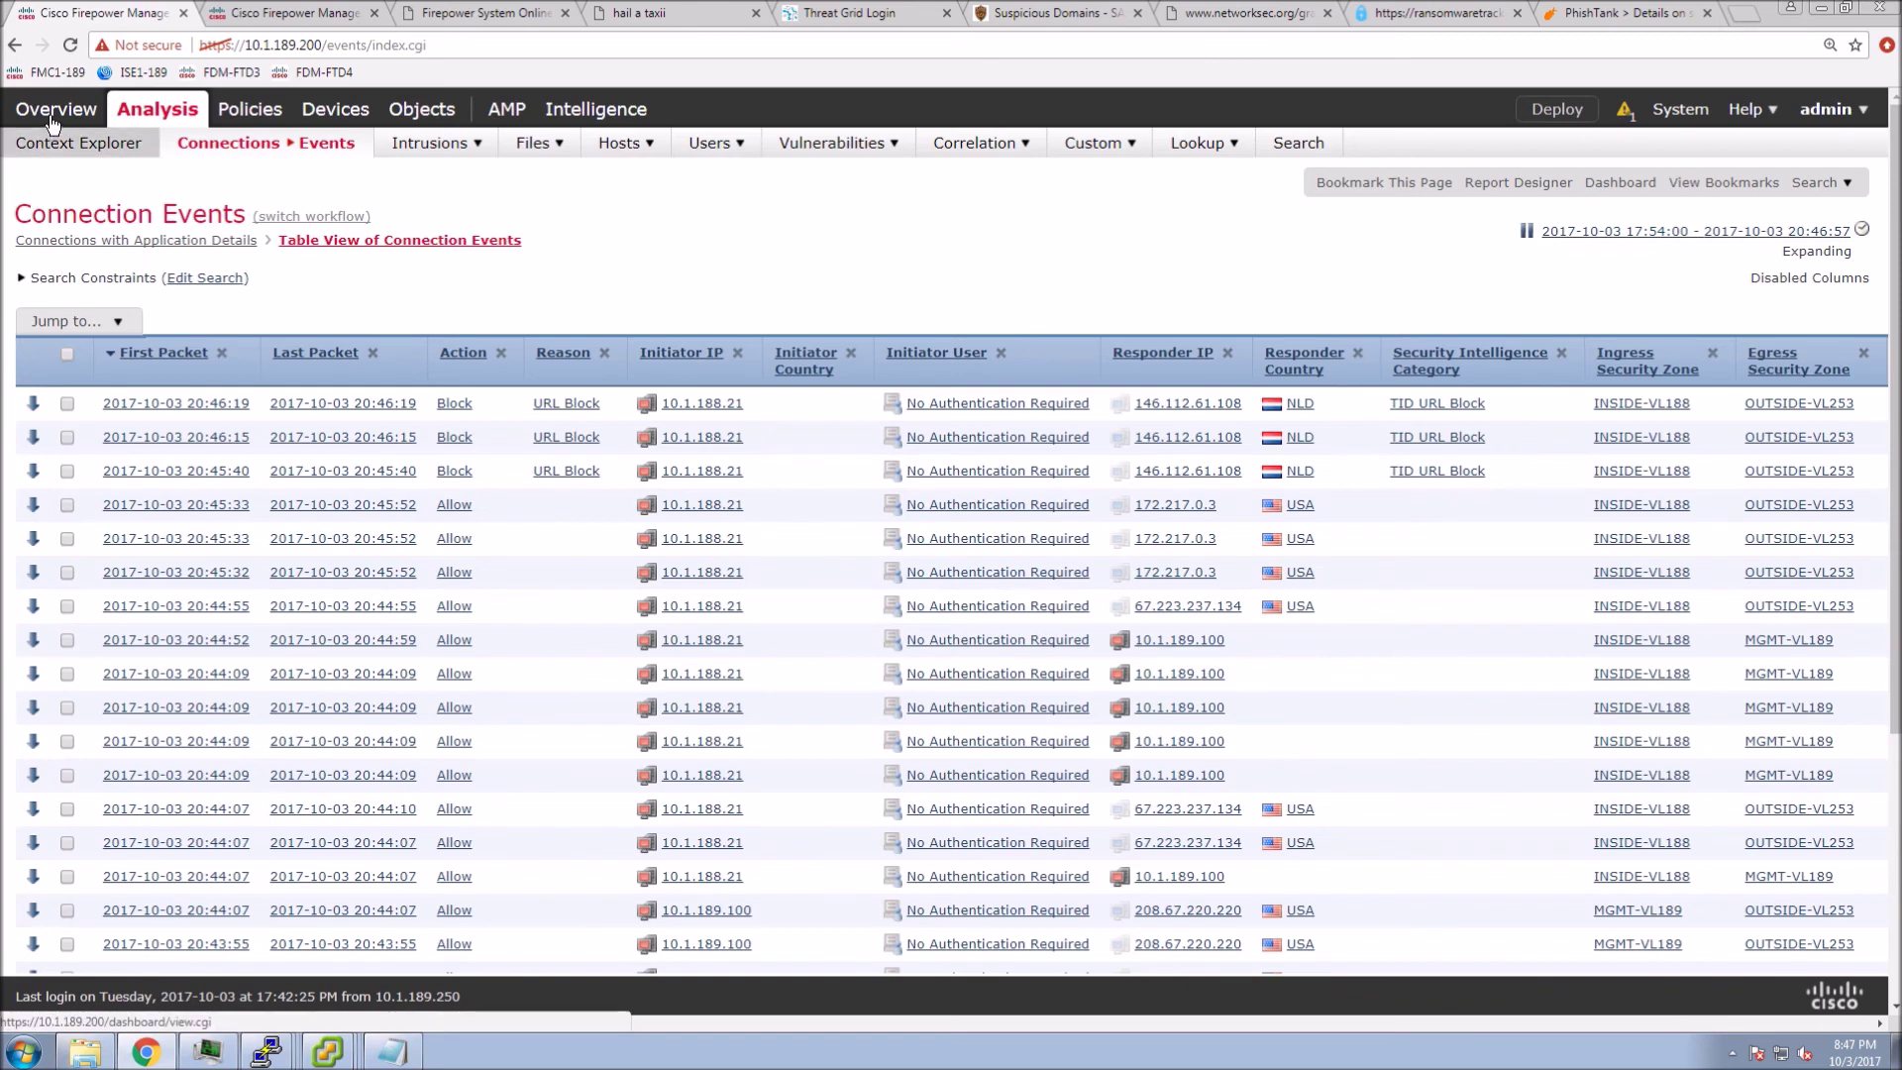
{"action": "mouse_move", "coordinate": [55, 111]}
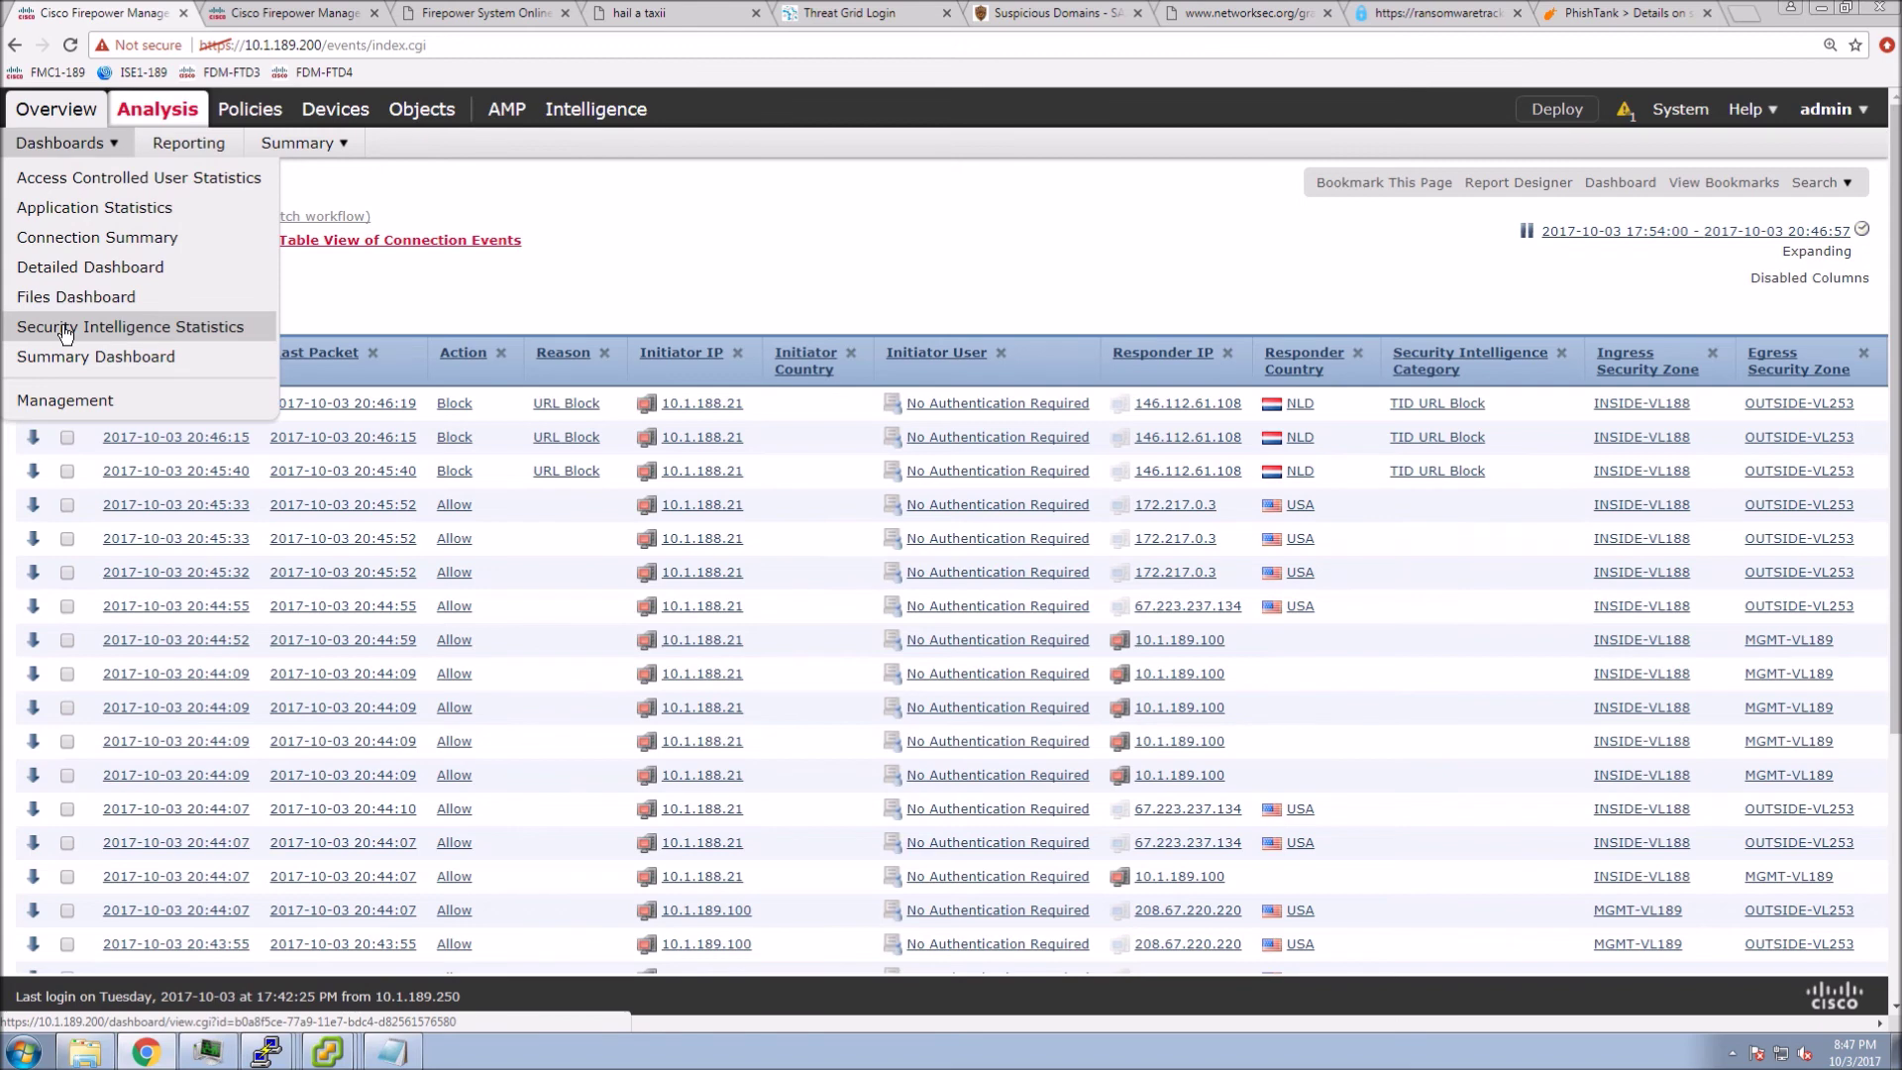
- Open the Summary Dashboard, expand 10.1.188.21's indications of compromise and open its host profile
{"action": "left_click", "coordinate": [62, 325]}
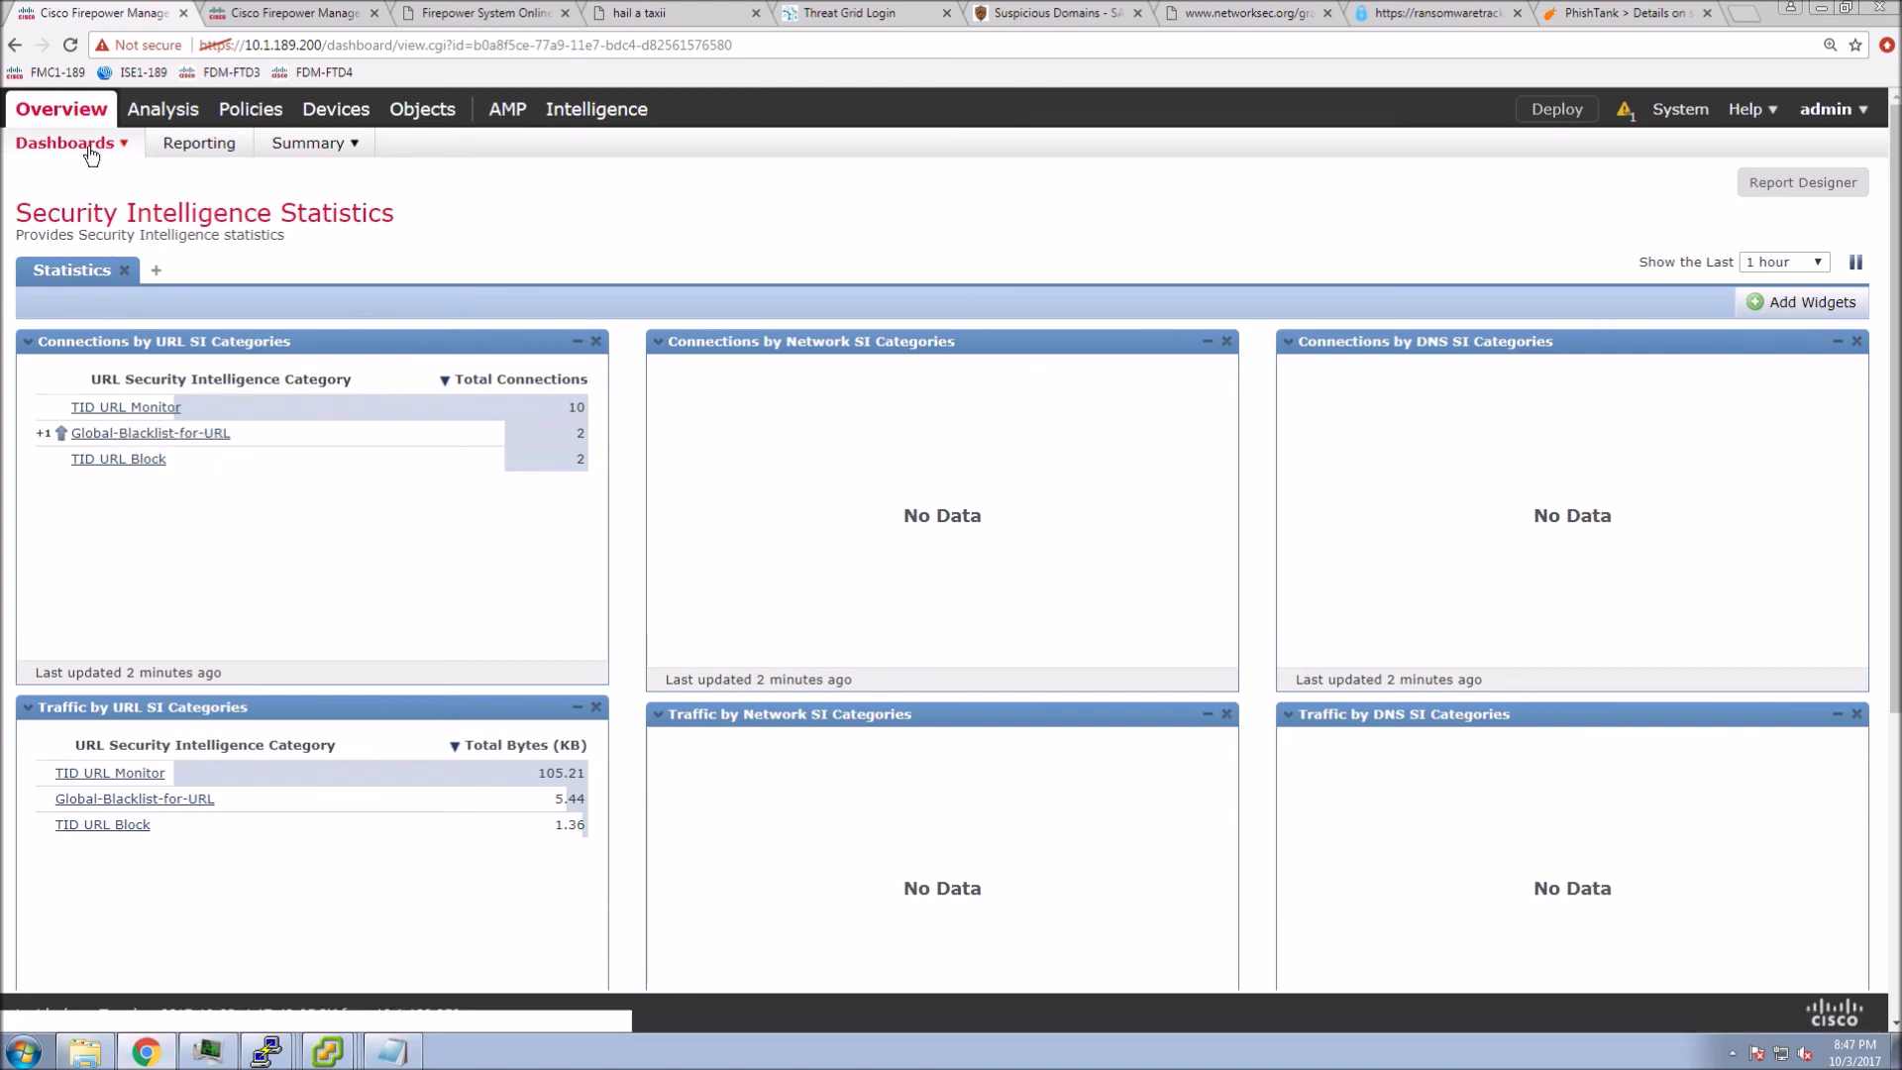
{"action": "mouse_move", "coordinate": [87, 151]}
{"action": "left_click", "coordinate": [84, 362]}
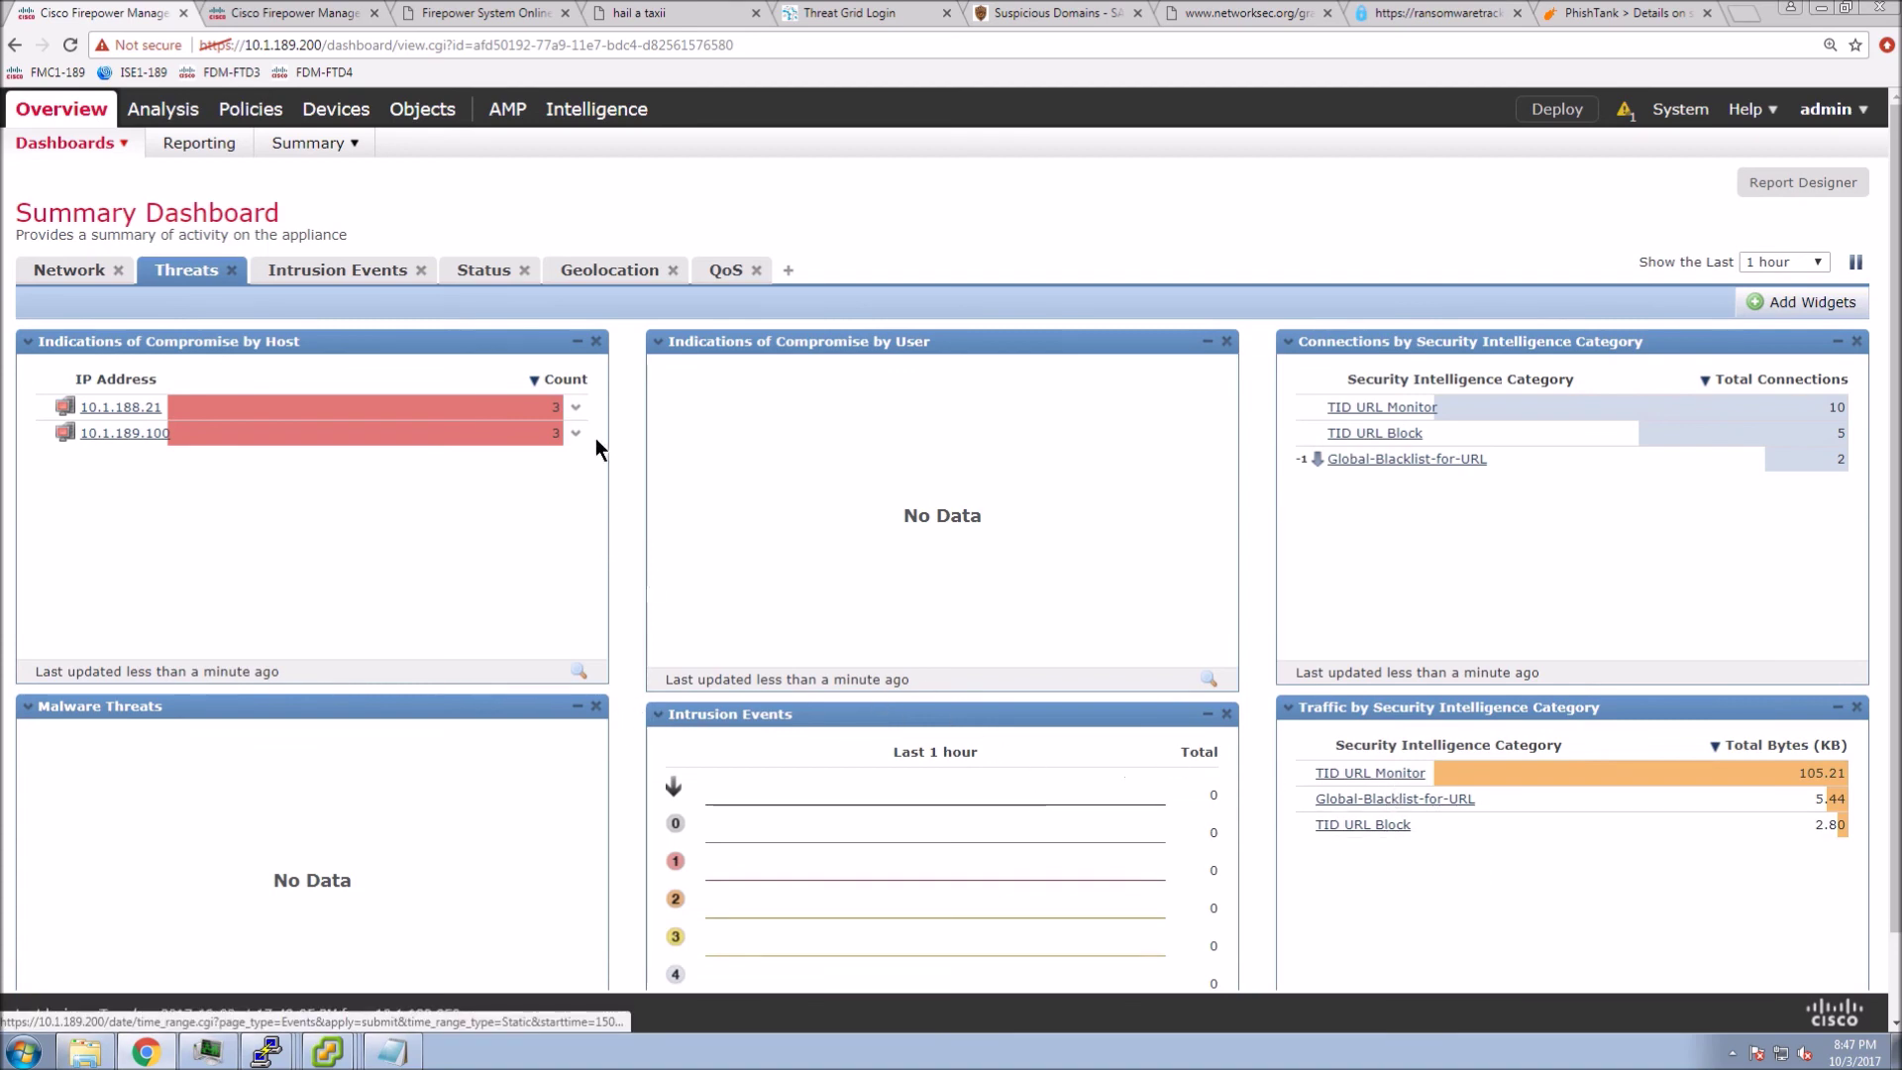
{"action": "left_click", "coordinate": [575, 408]}
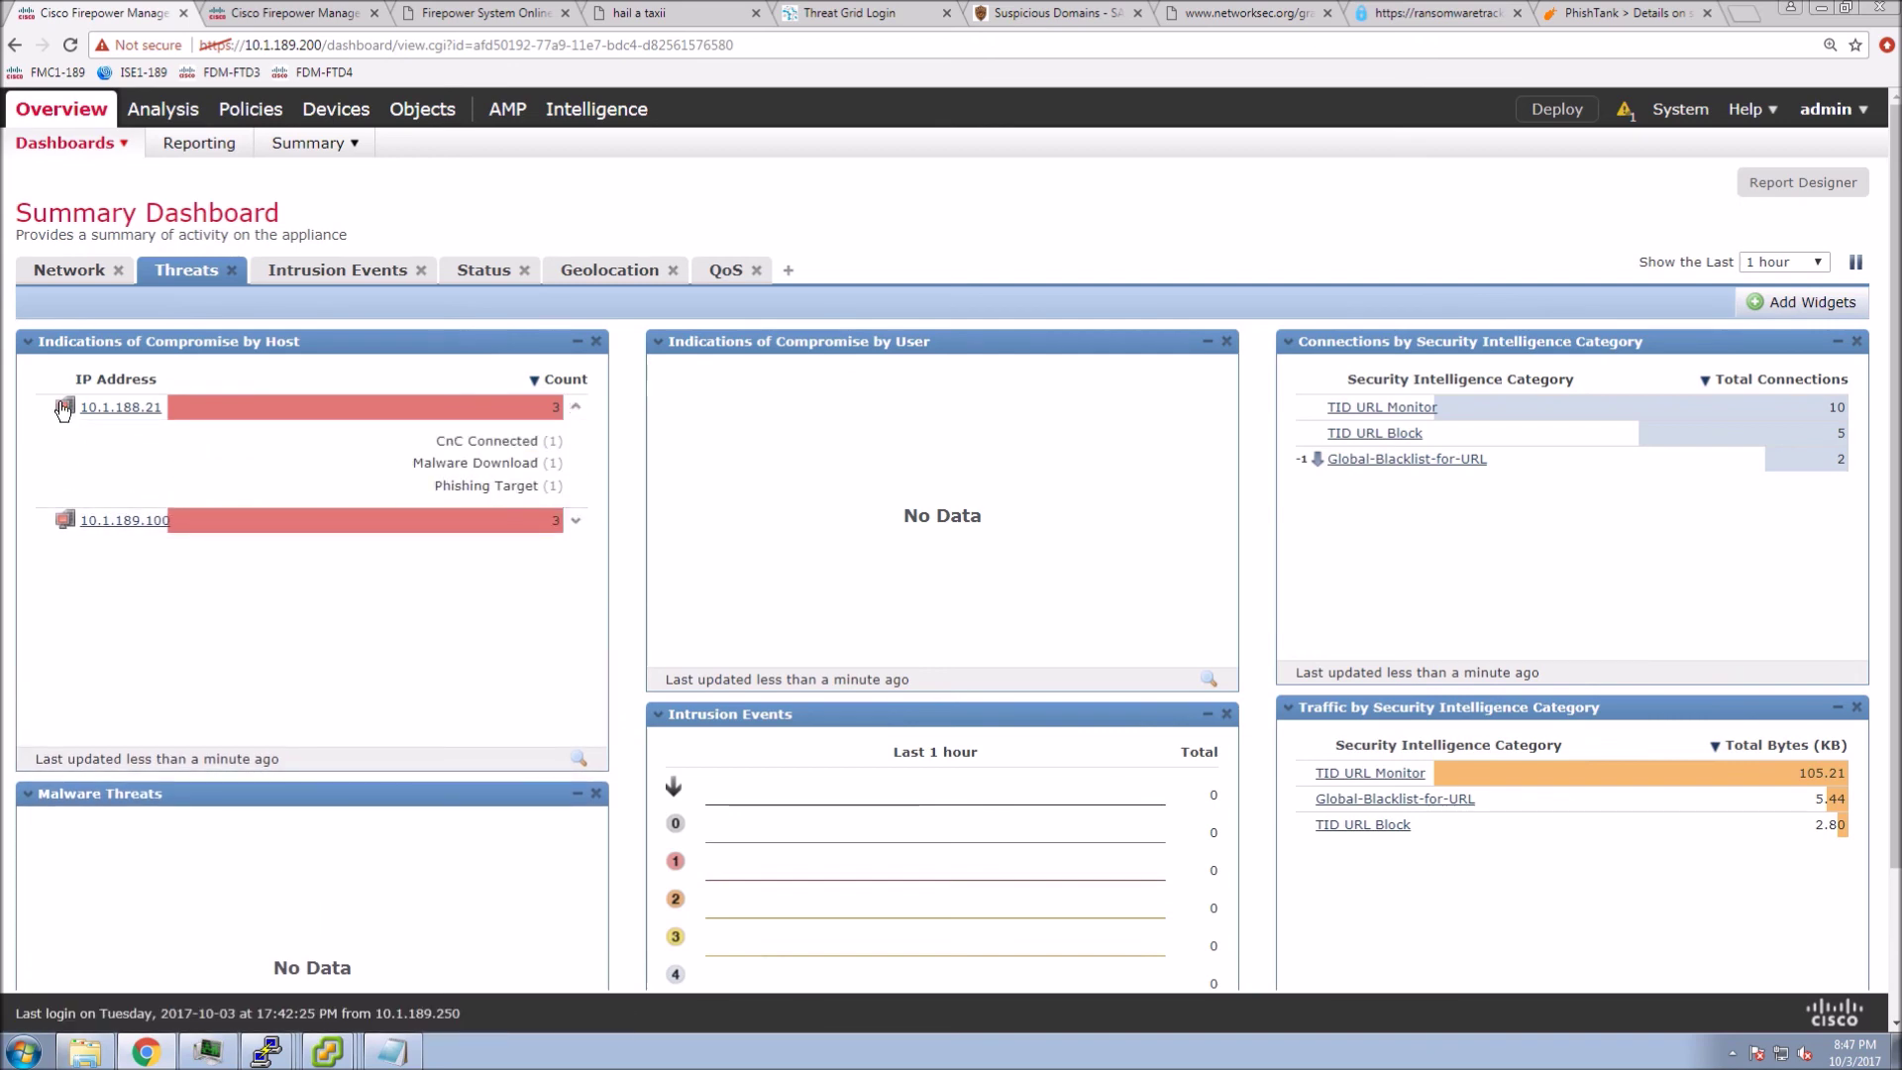
{"action": "left_click", "coordinate": [99, 407]}
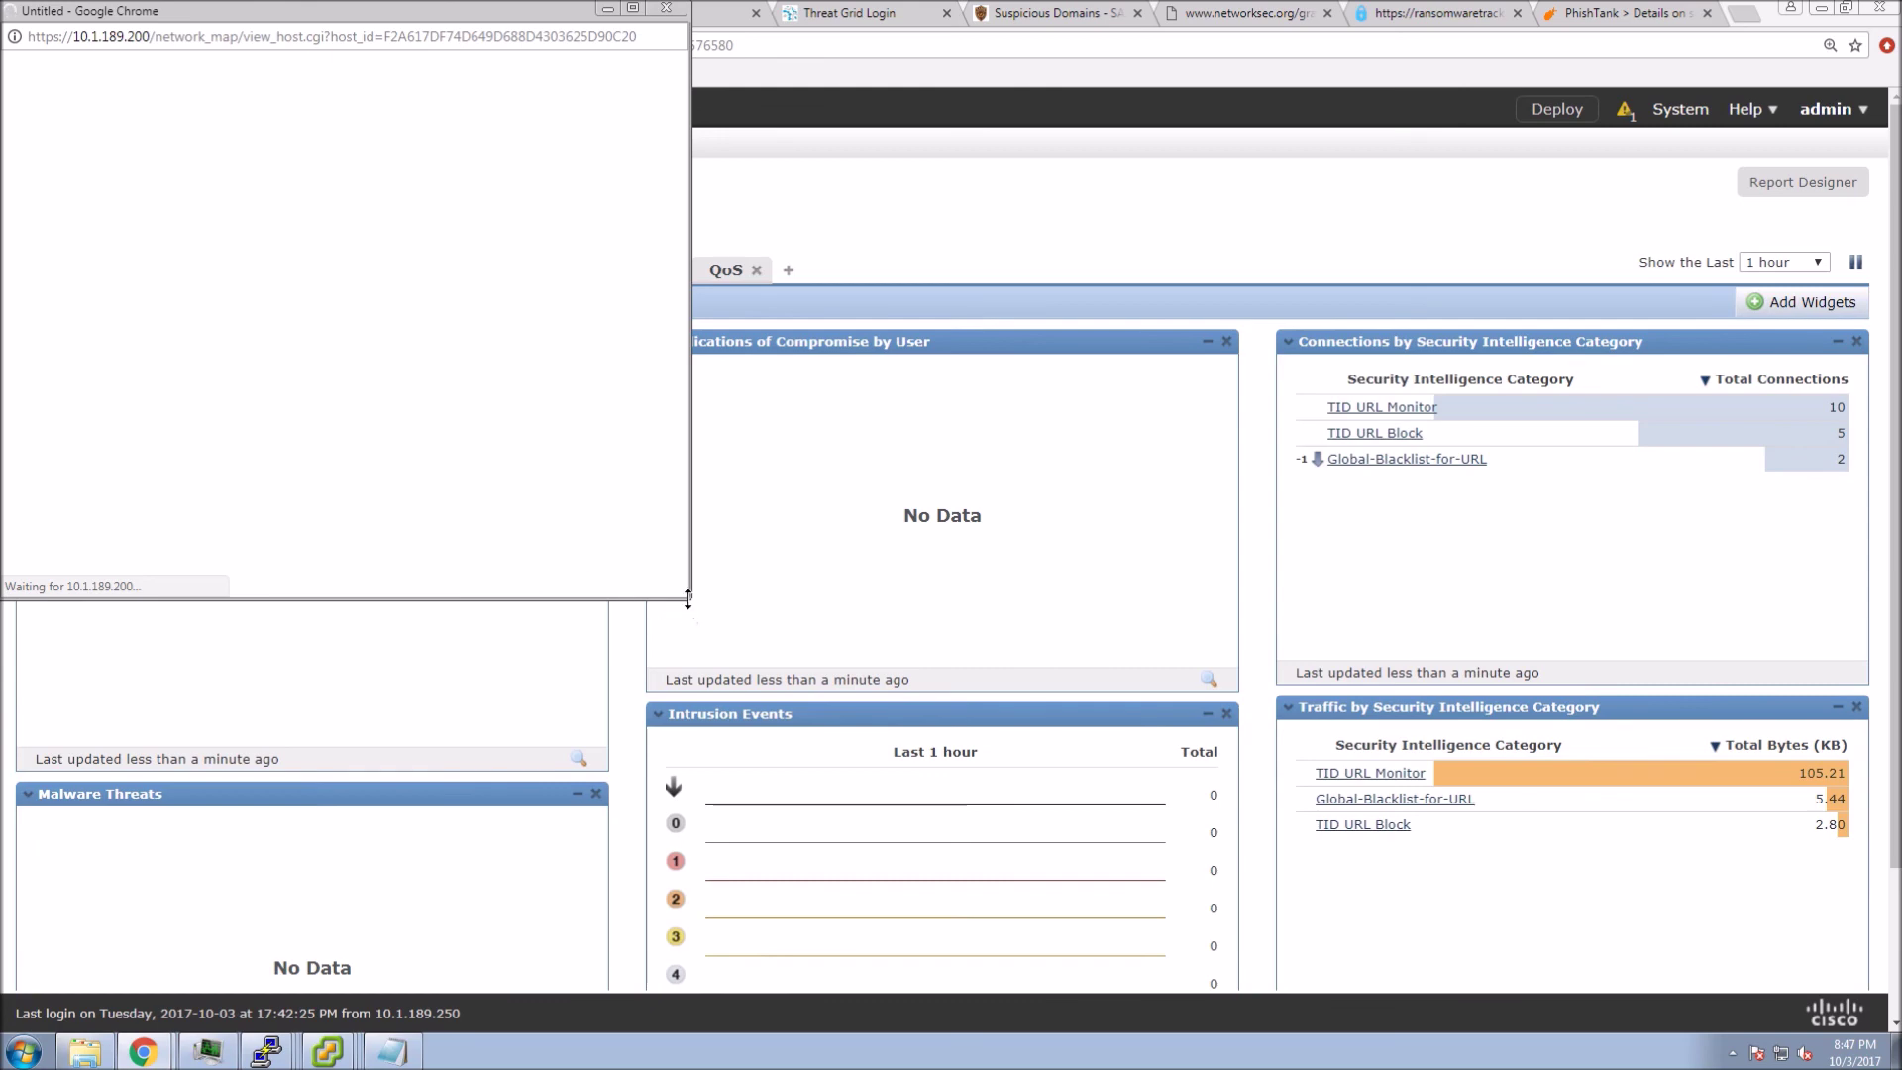
- Mark all of 10.1.188.21's indications of compromise resolved and close its host profile
{"action": "left_click_drag", "start_coordinate": [690, 599], "coordinate": [918, 865]}
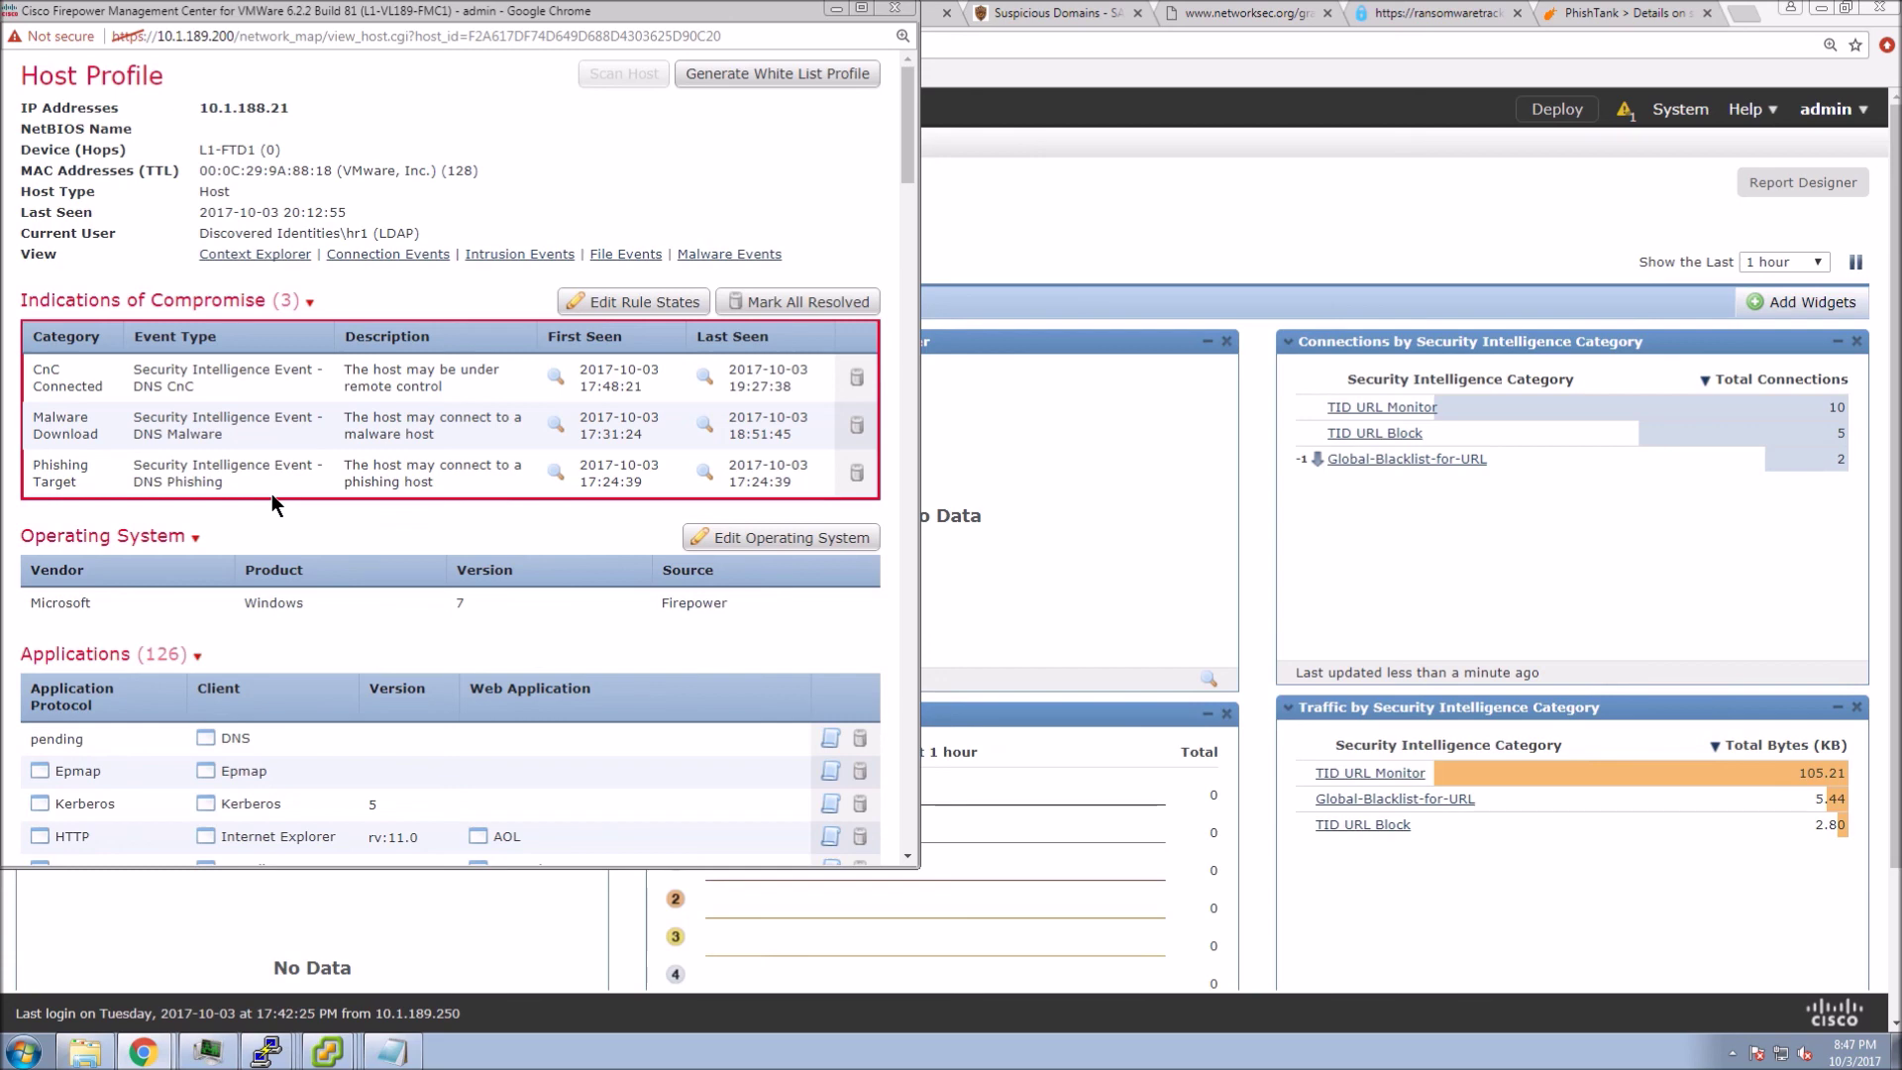
{"action": "left_click", "coordinate": [798, 301]}
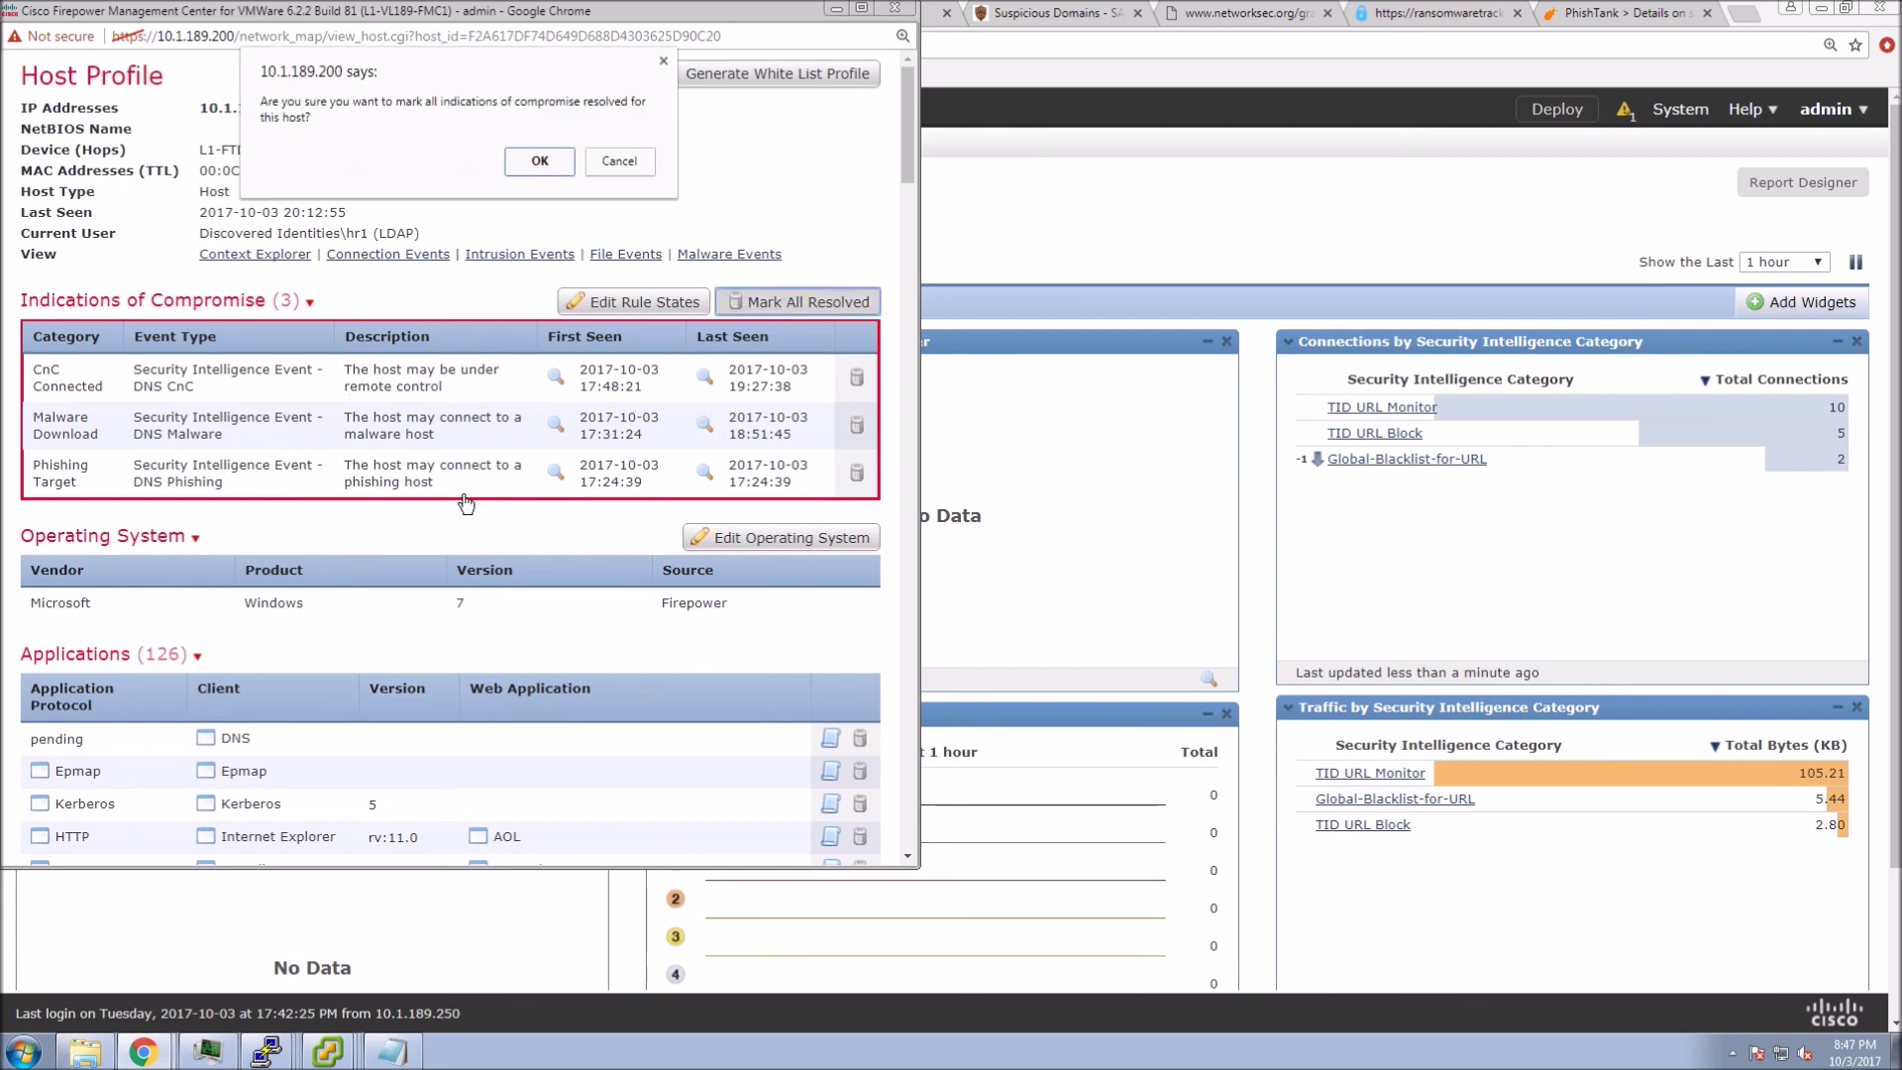
{"action": "left_click", "coordinate": [537, 161]}
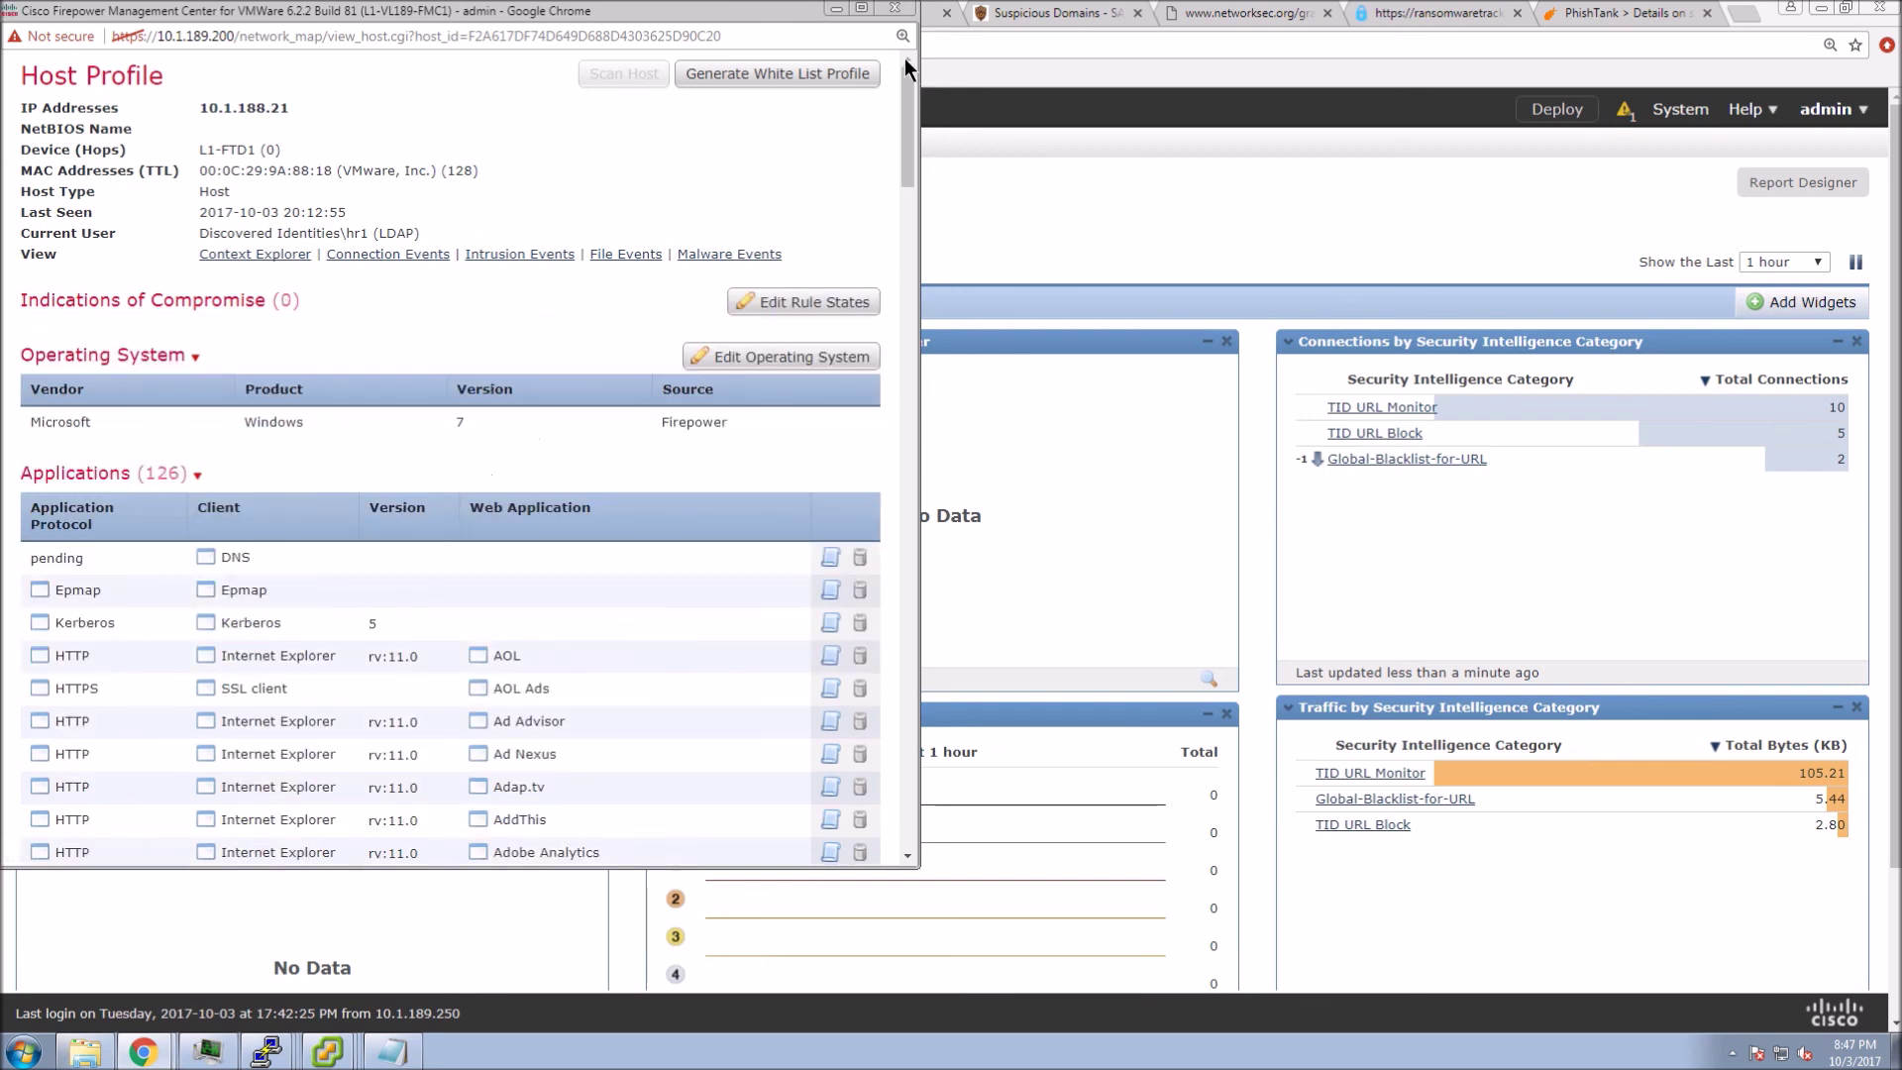
{"action": "left_click", "coordinate": [887, 10]}
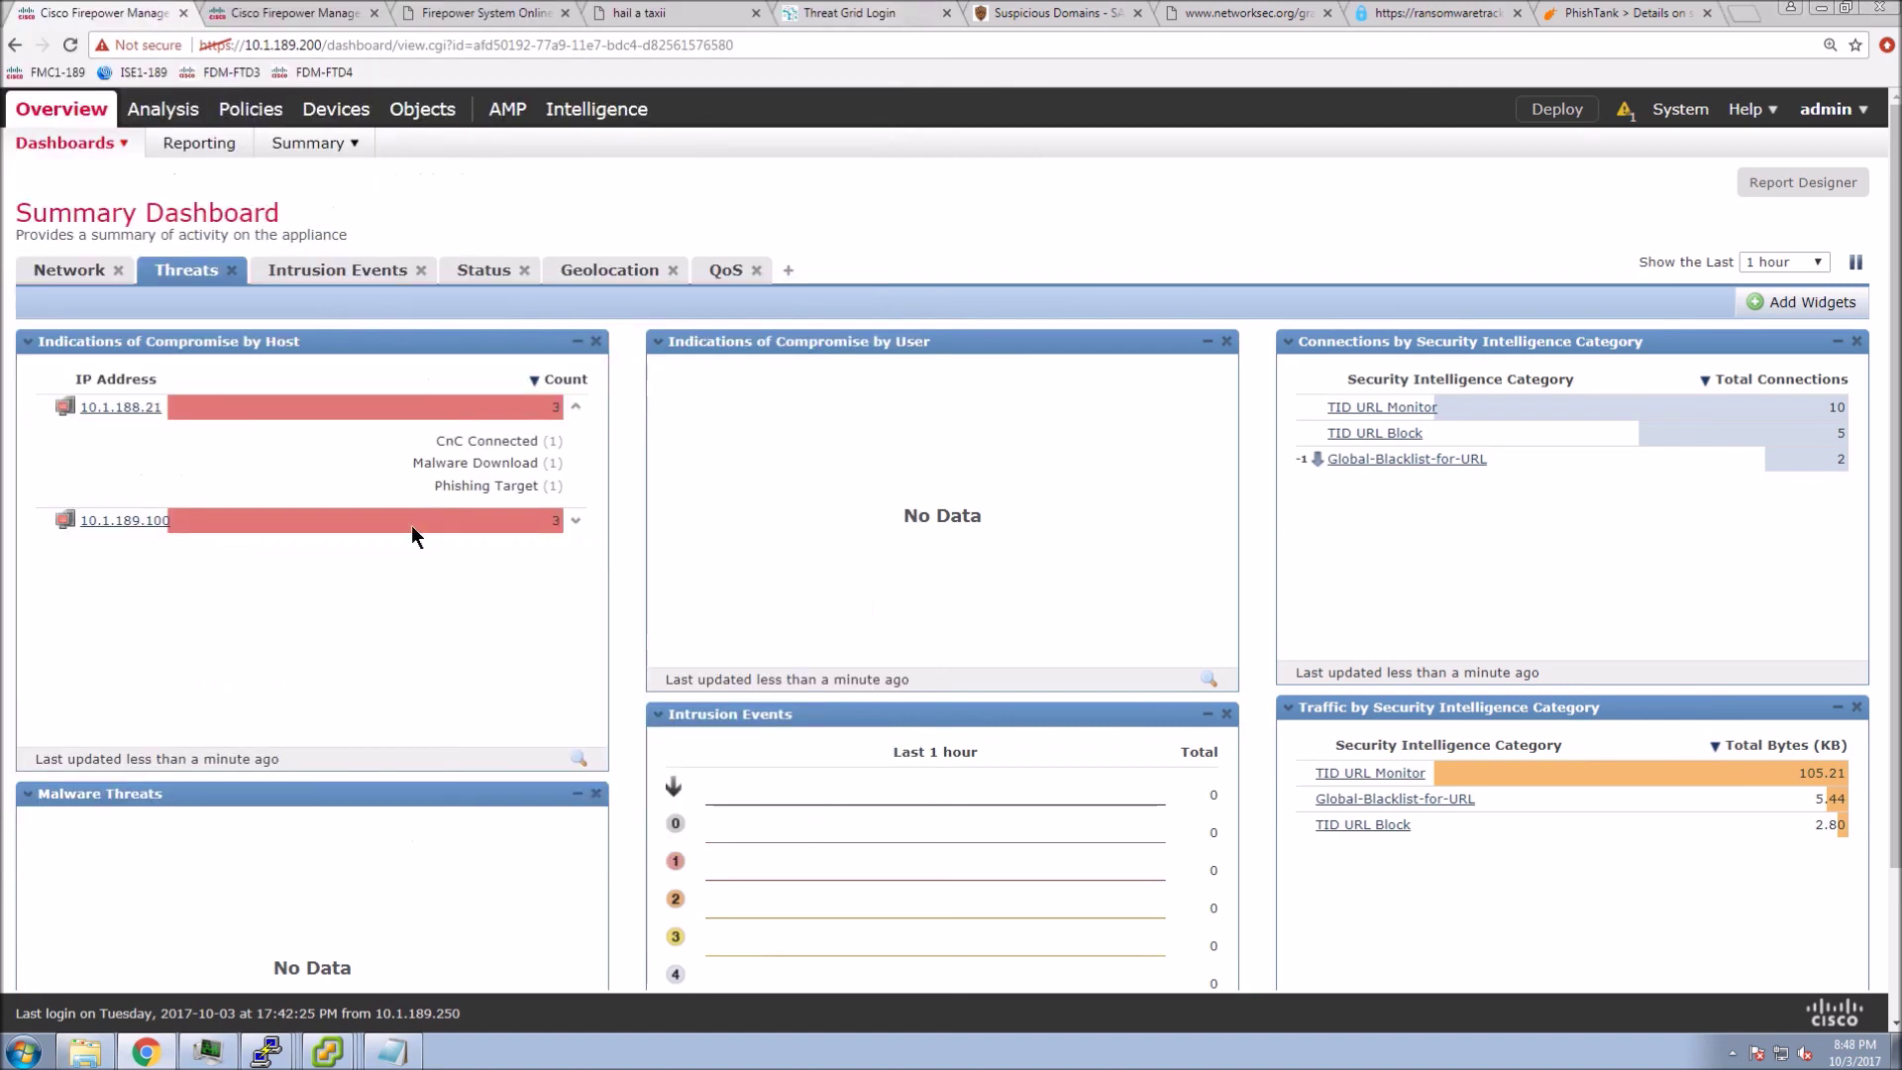
- Return to the Connection Events list
{"action": "mouse_move", "coordinate": [175, 116]}
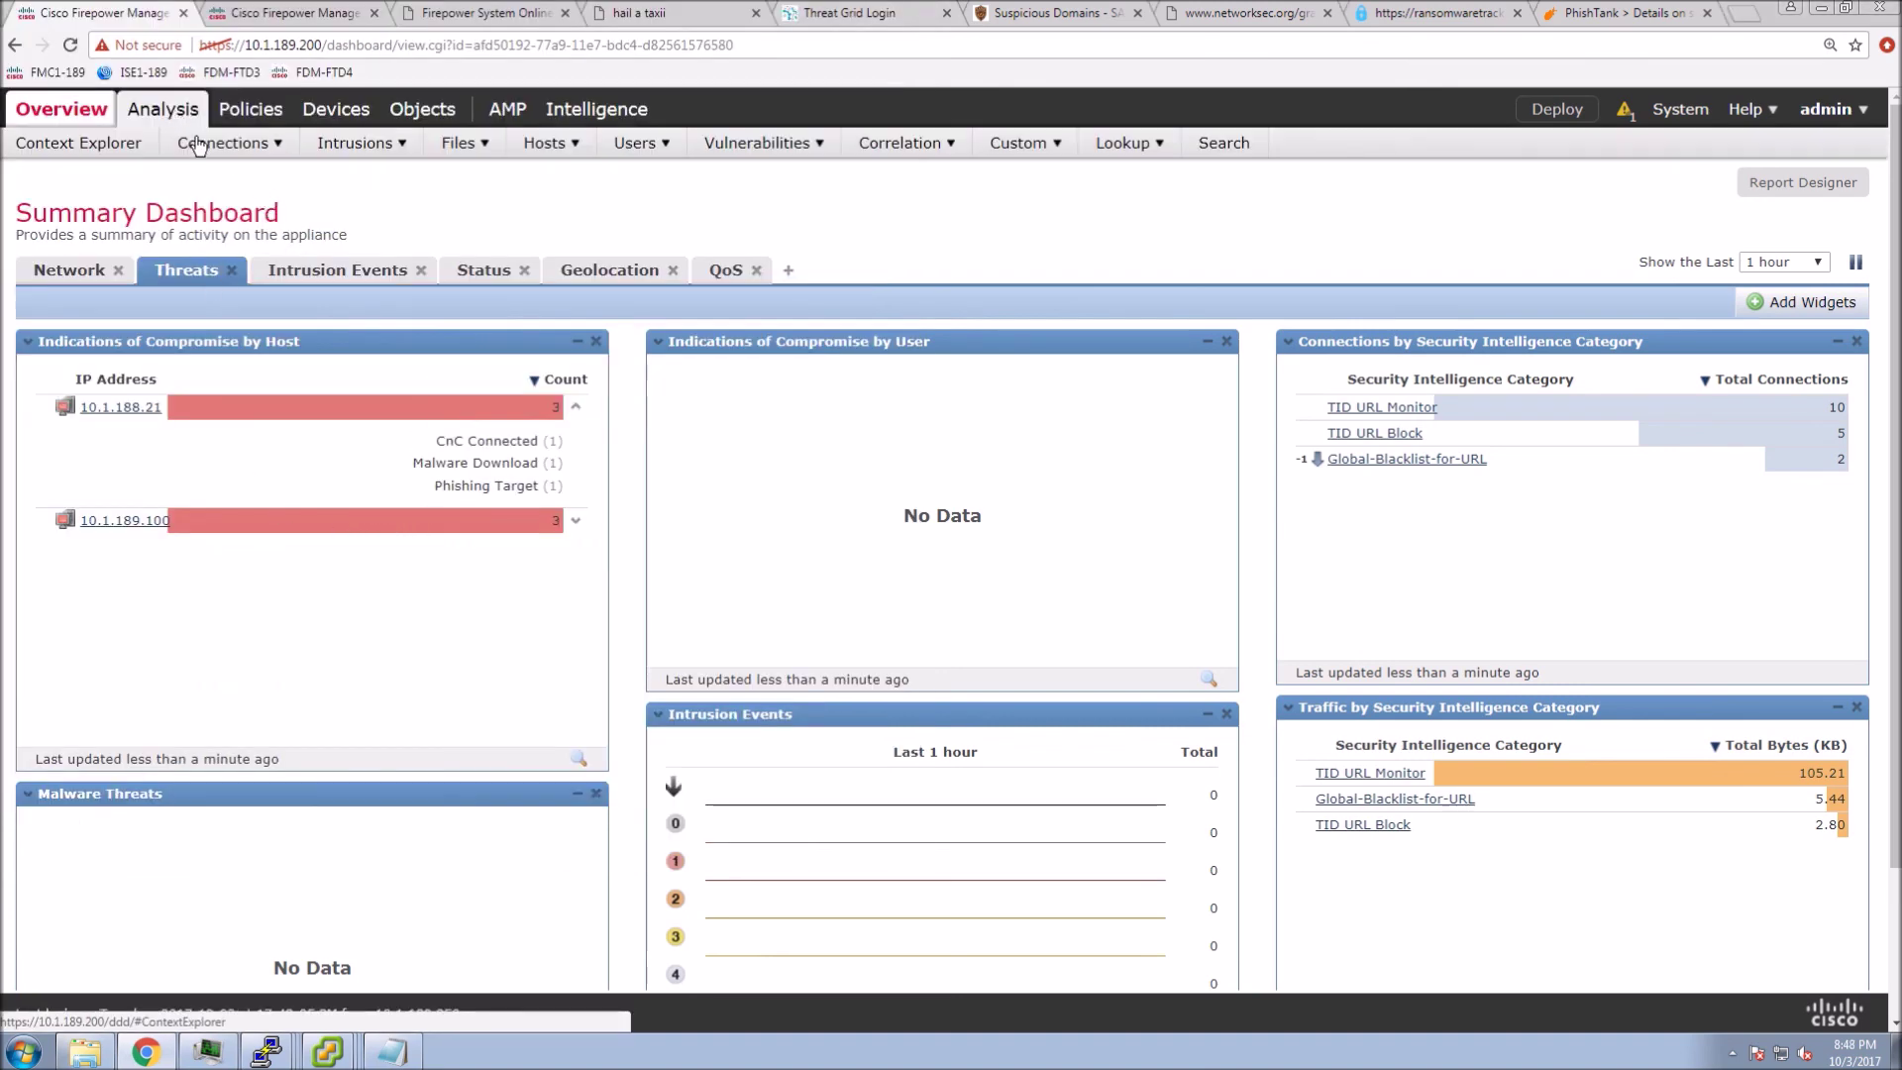
{"action": "mouse_move", "coordinate": [223, 143]}
{"action": "left_click", "coordinate": [203, 177]}
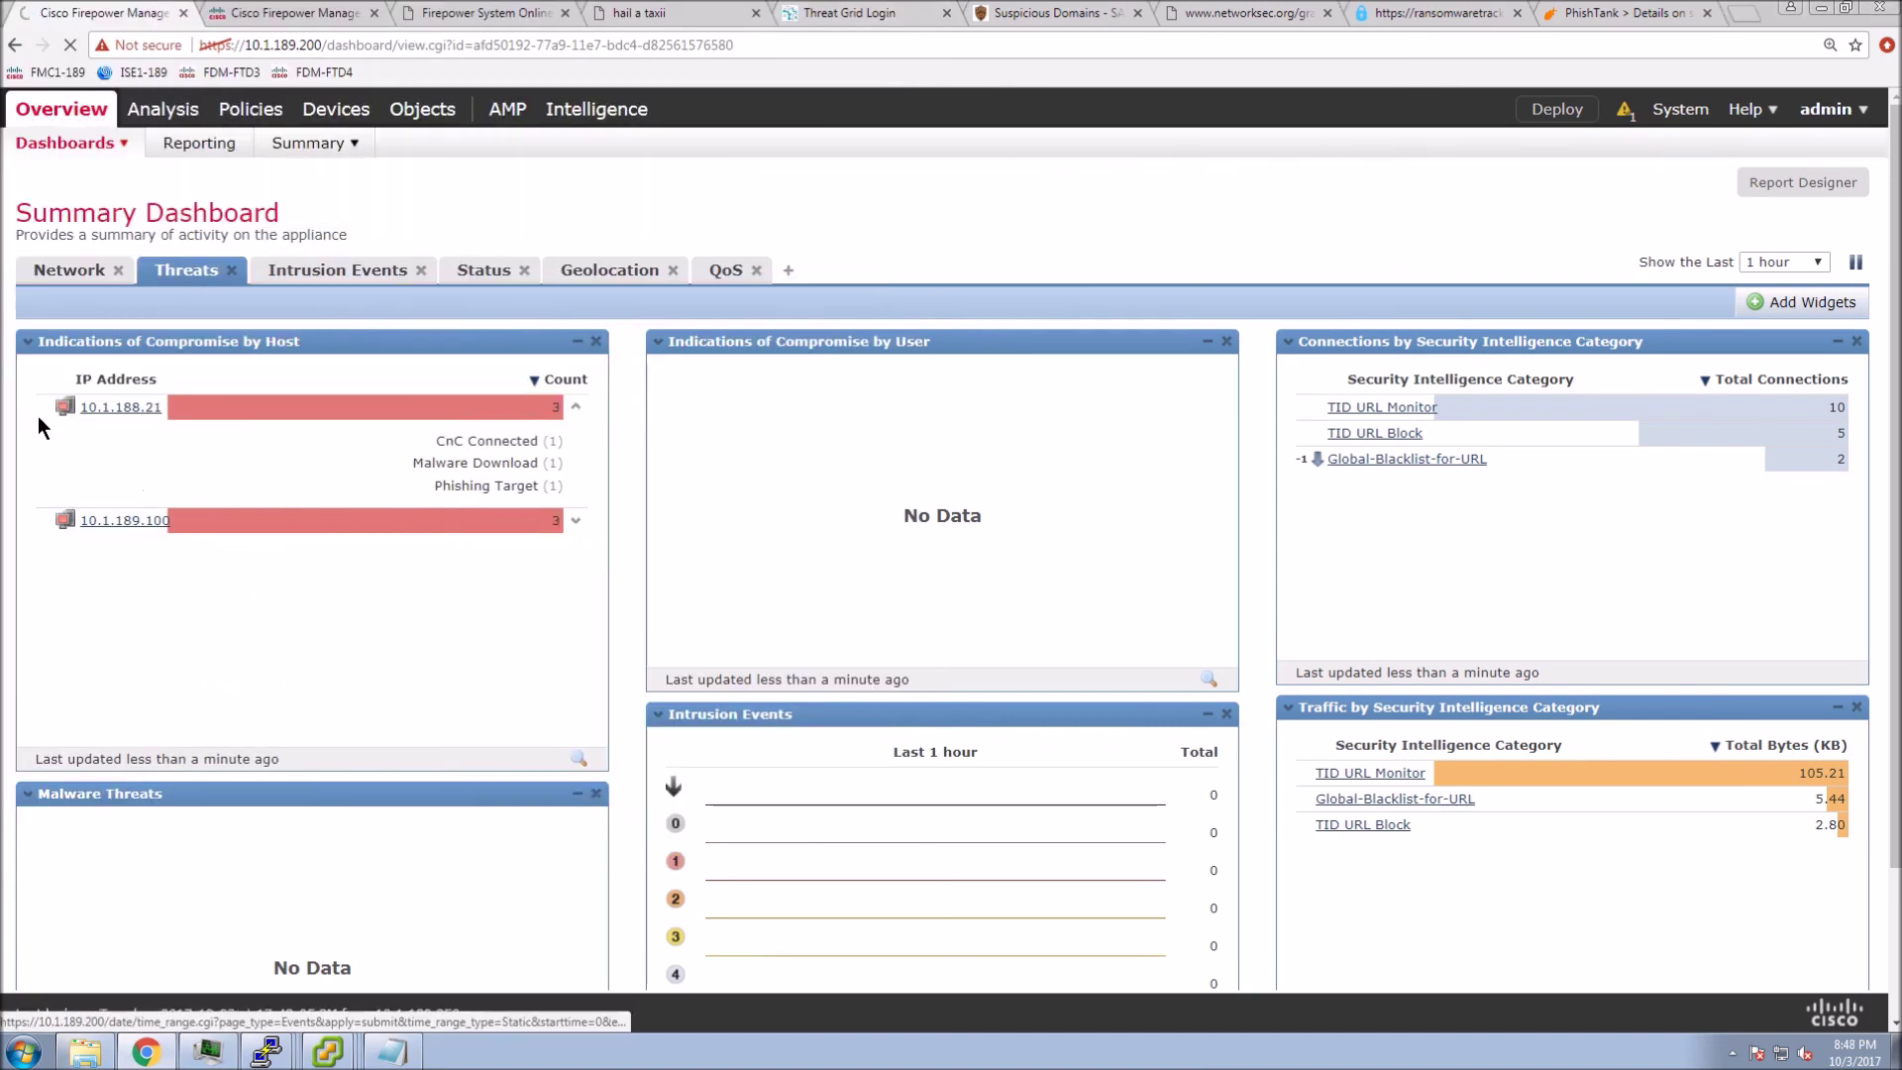